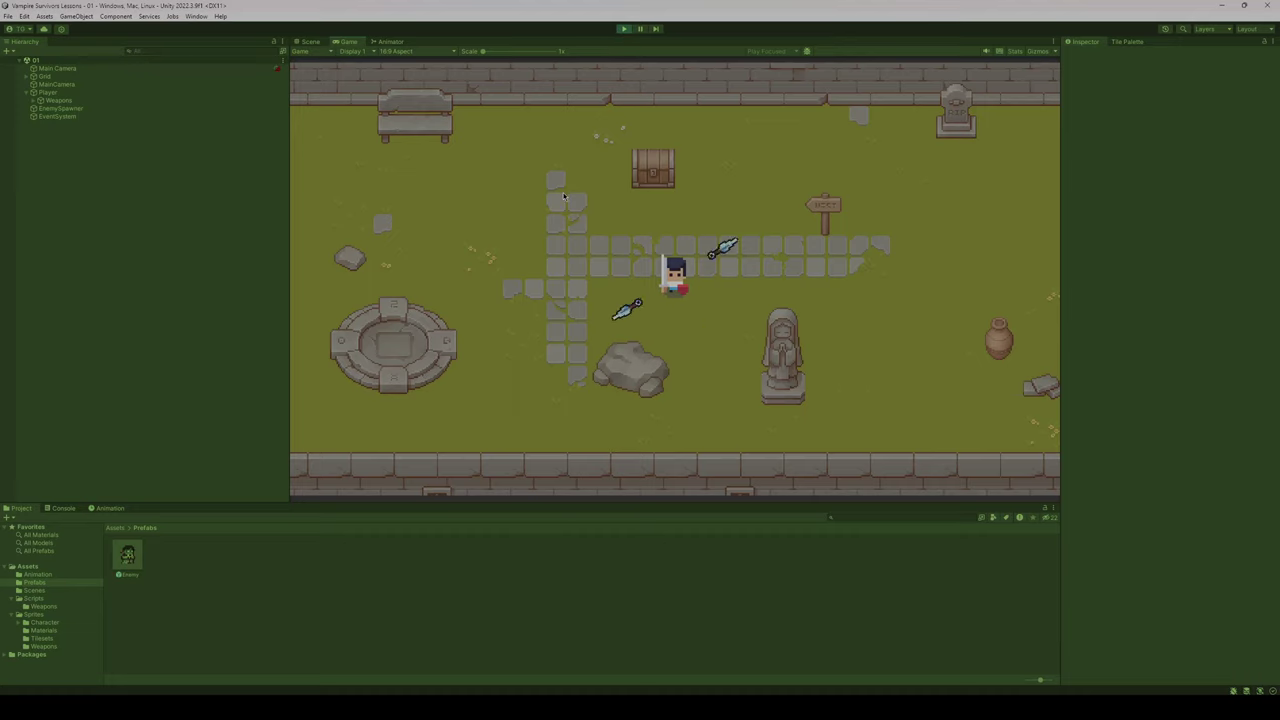
- Playtest the scene by moving the player around the map near the spawned enemies, and end play mode
key(a)
key(w)
key(d)
key(s)
key(a)
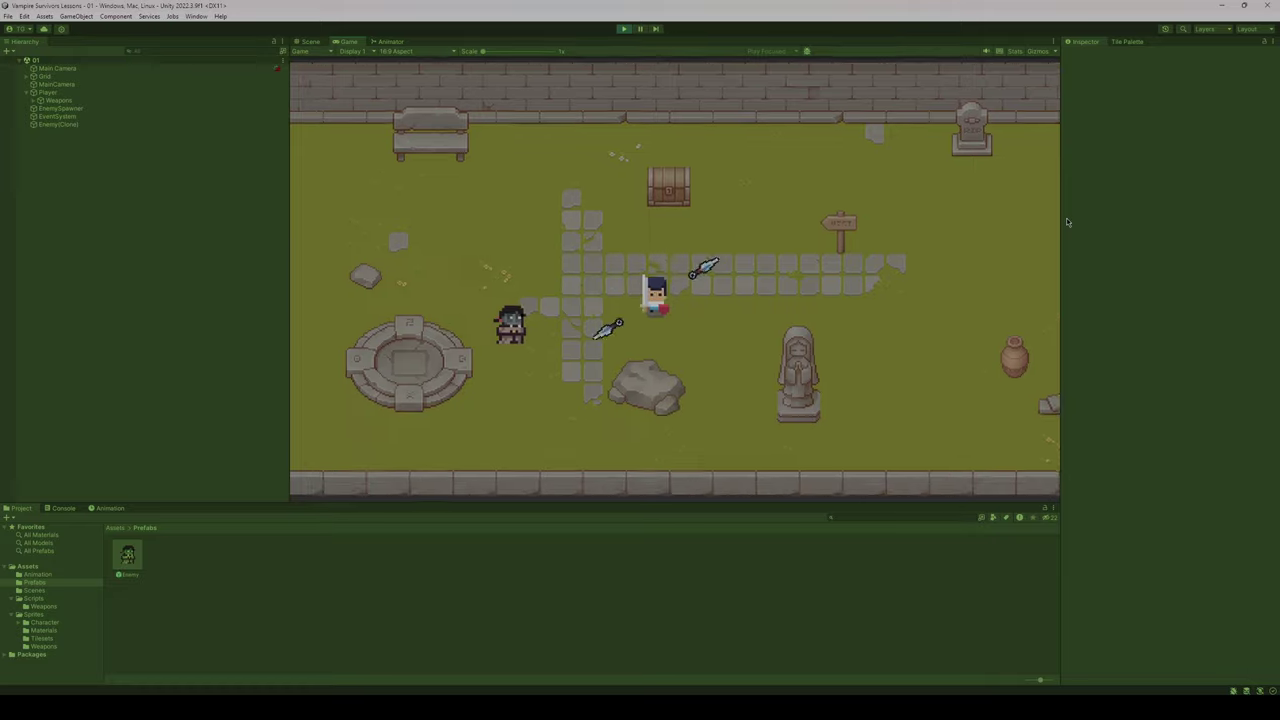
key(s)
key(a)
key(d)
key(s)
key(w)
key(d)
key(s)
key(a)
key(d)
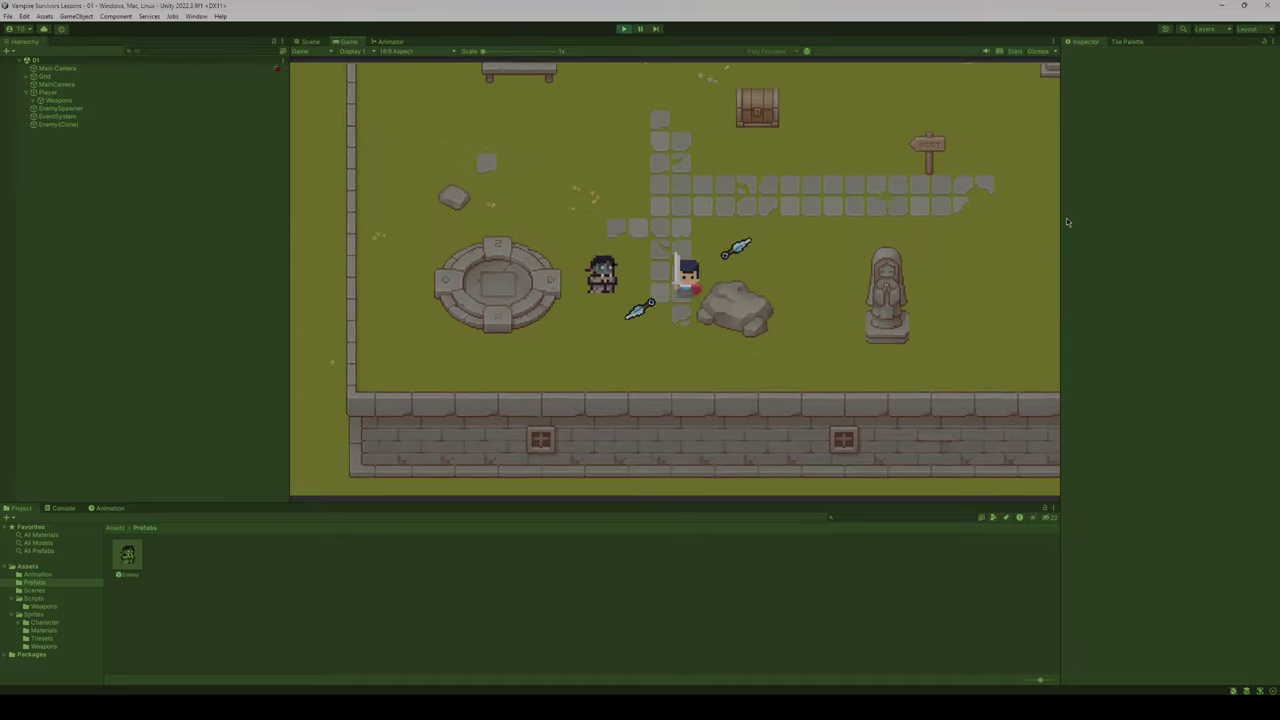
key(w)
key(a)
key(s)
key(a)
key(d)
key(w)
key(a)
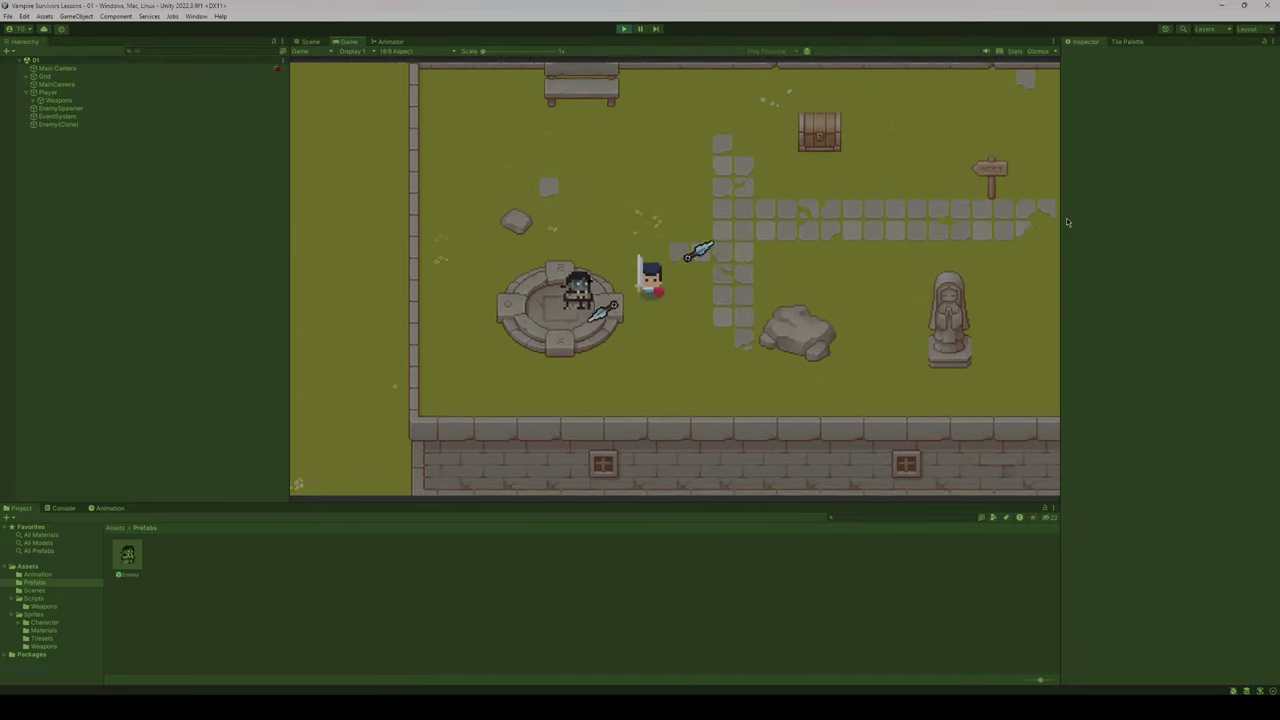
key(s)
key(d)
key(w)
key(a)
key(d)
key(w)
key(s)
key(a)
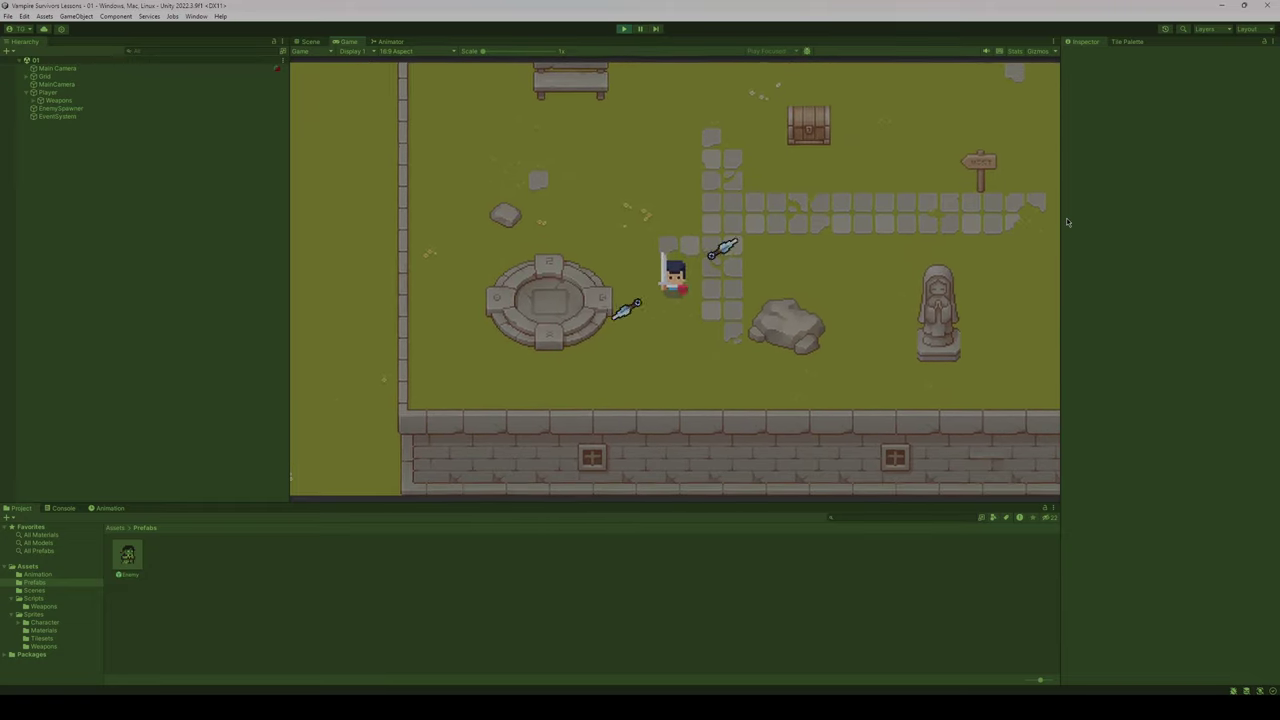
key(w)
key(d)
key(a)
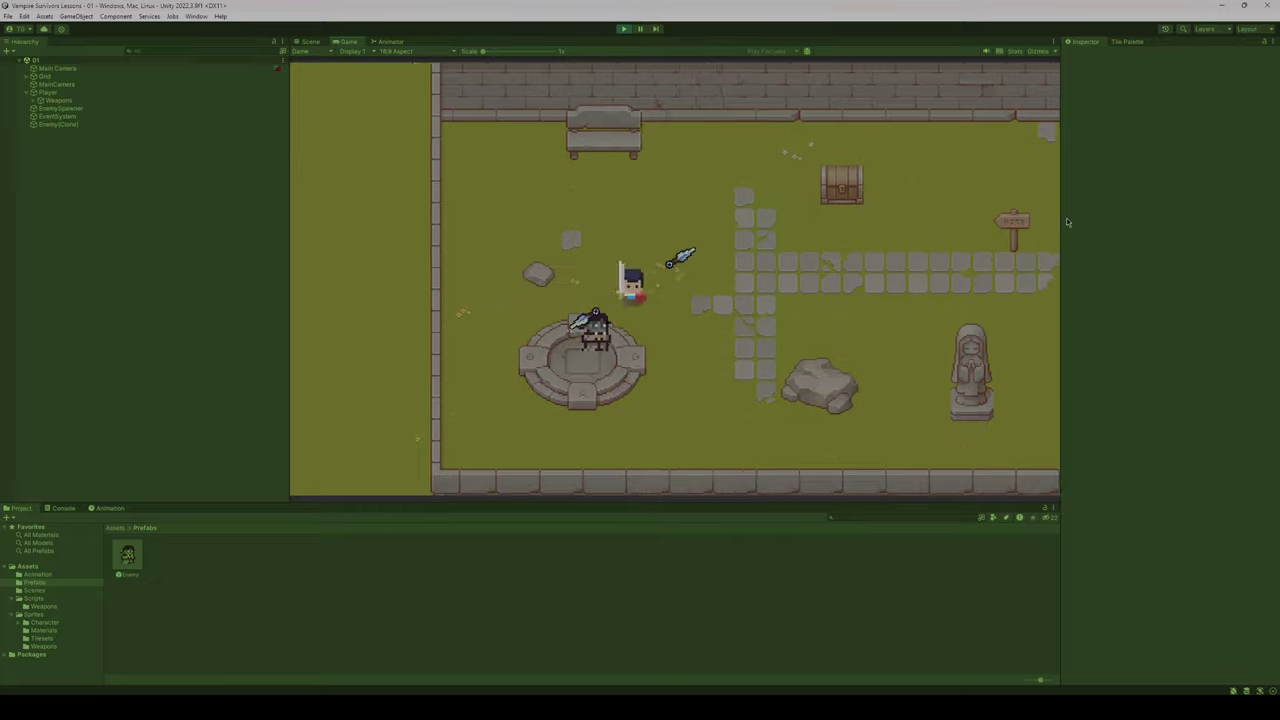
key(s)
key(d)
key(a)
key(w)
key(s)
key(a)
key(d)
key(d)
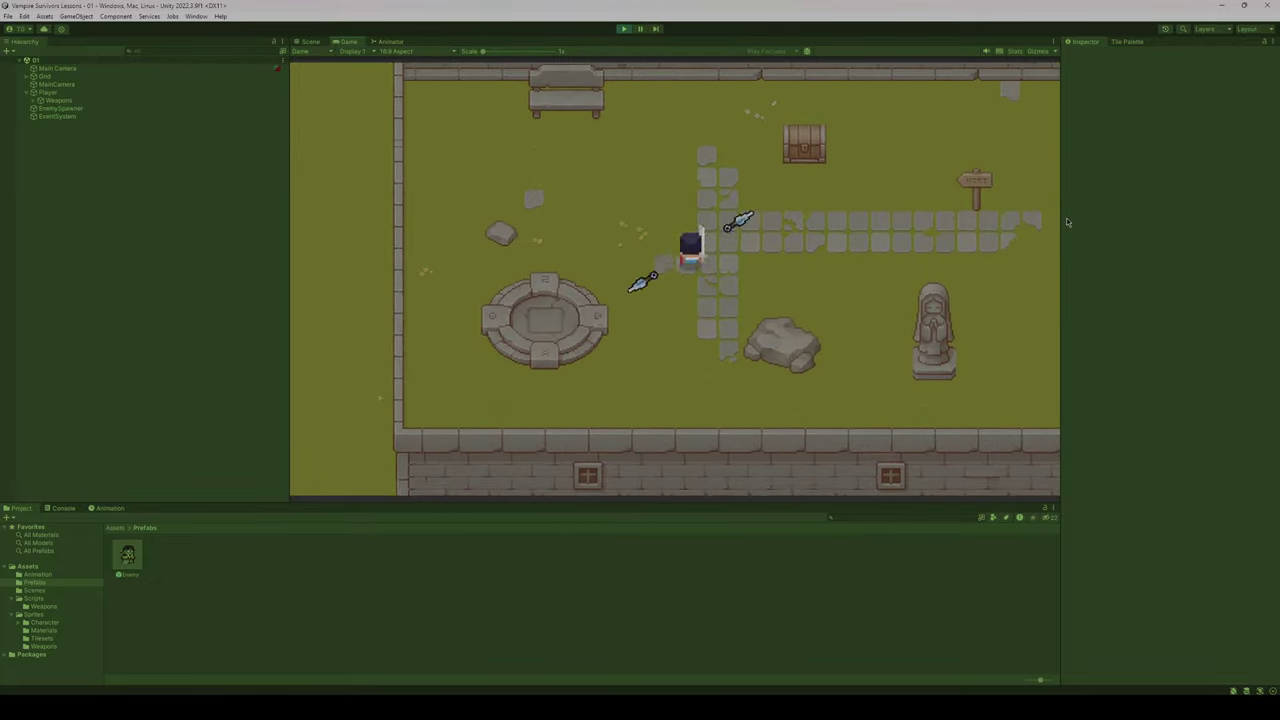
key(w)
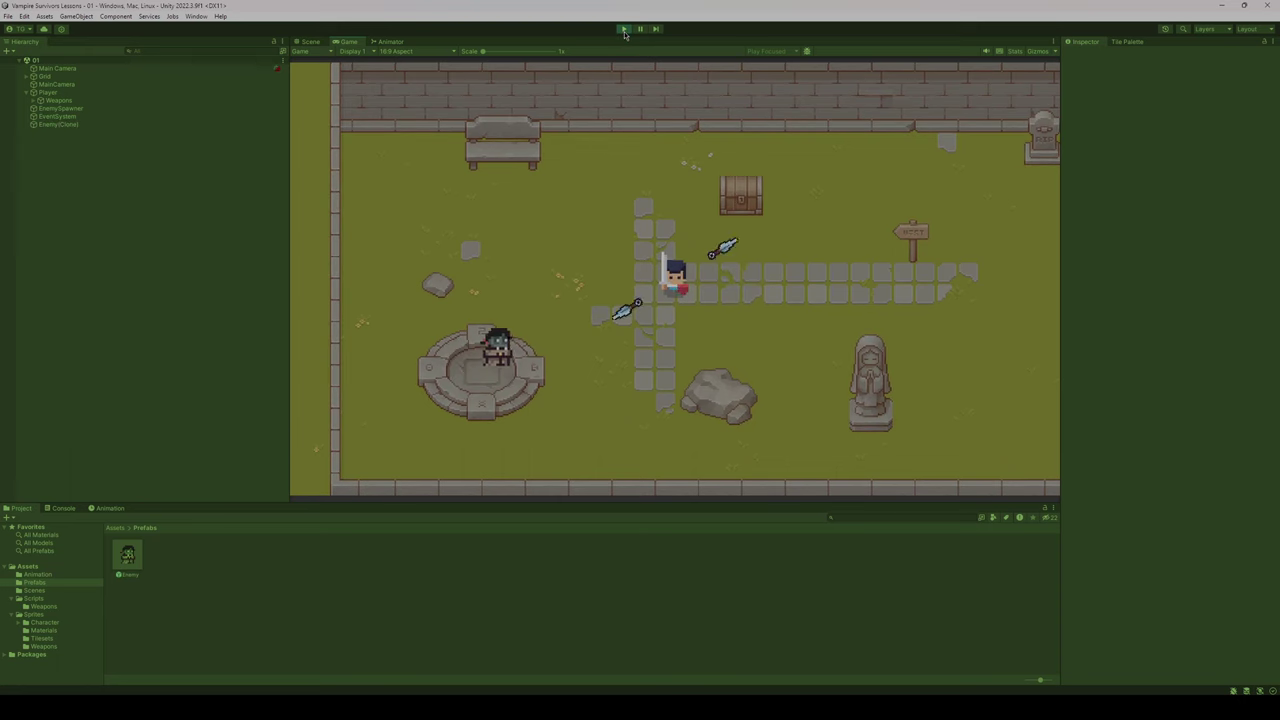
click(623, 29)
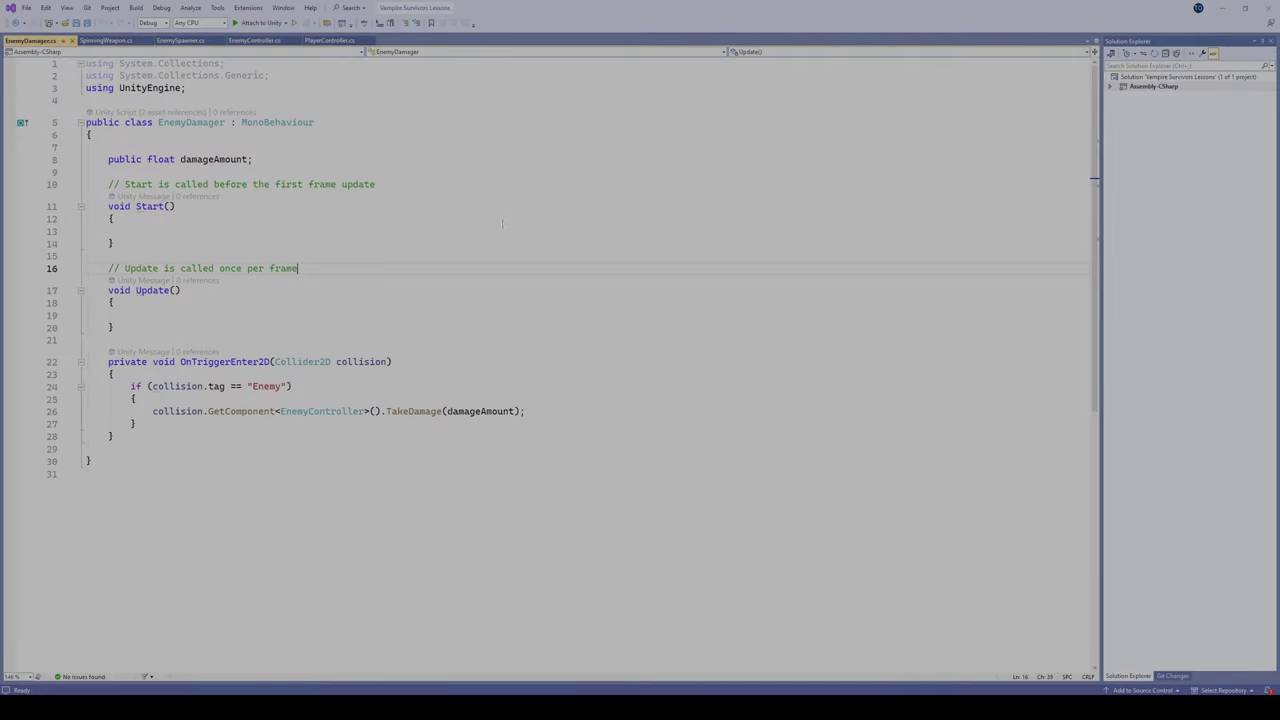
- Examine the totalHealth and currentHealth variables, their assignment in Start and the death check in Update in PlayerController.cs
click(330, 40)
scroll(262, 384, up, 4)
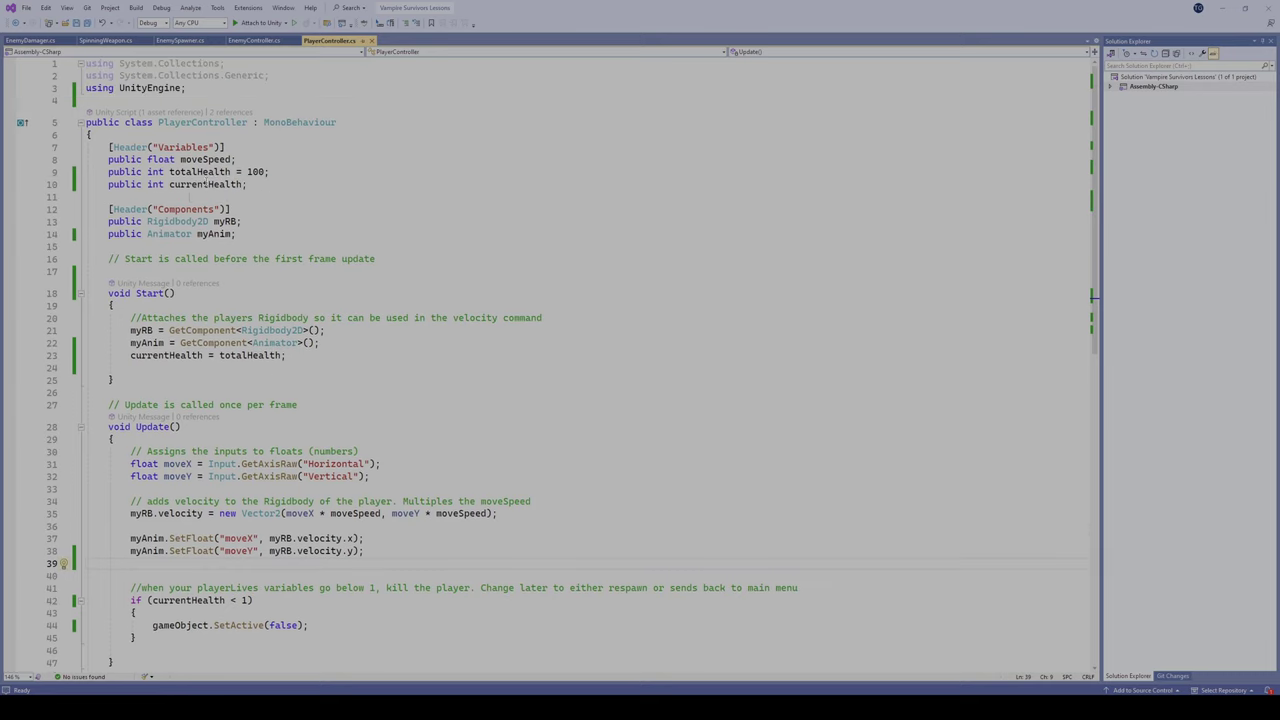
click(199, 172)
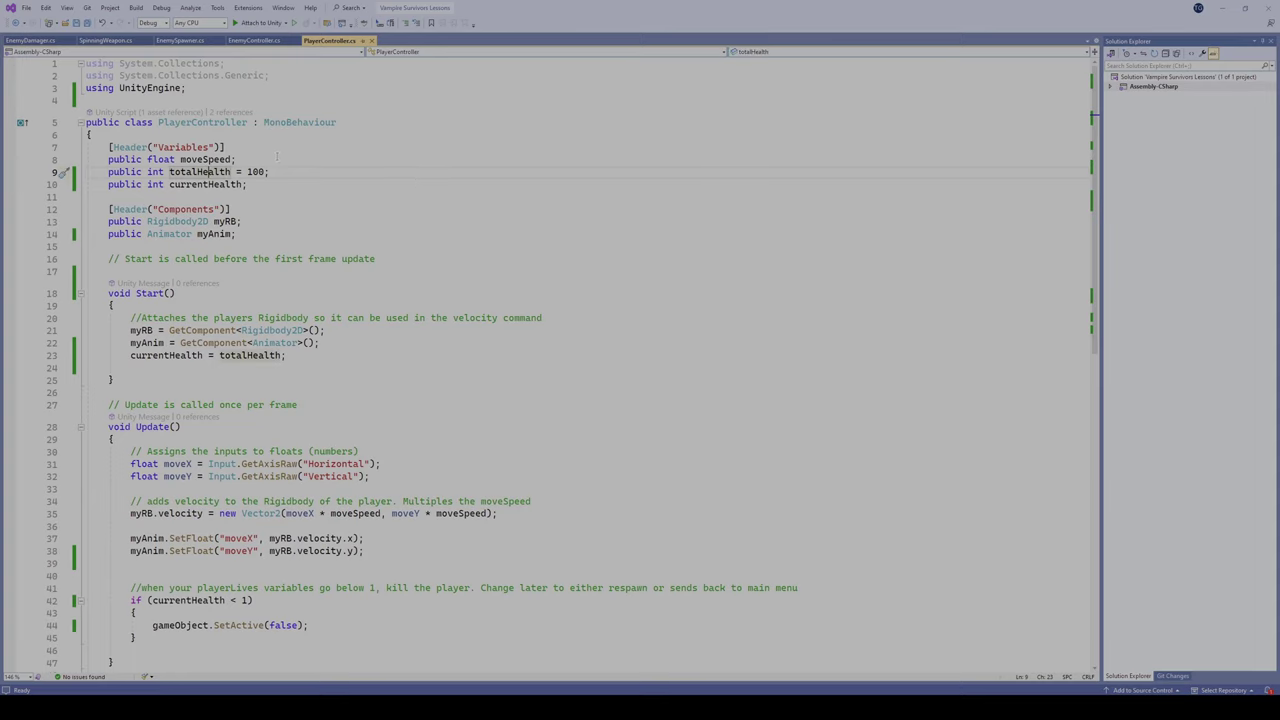
click(200, 184)
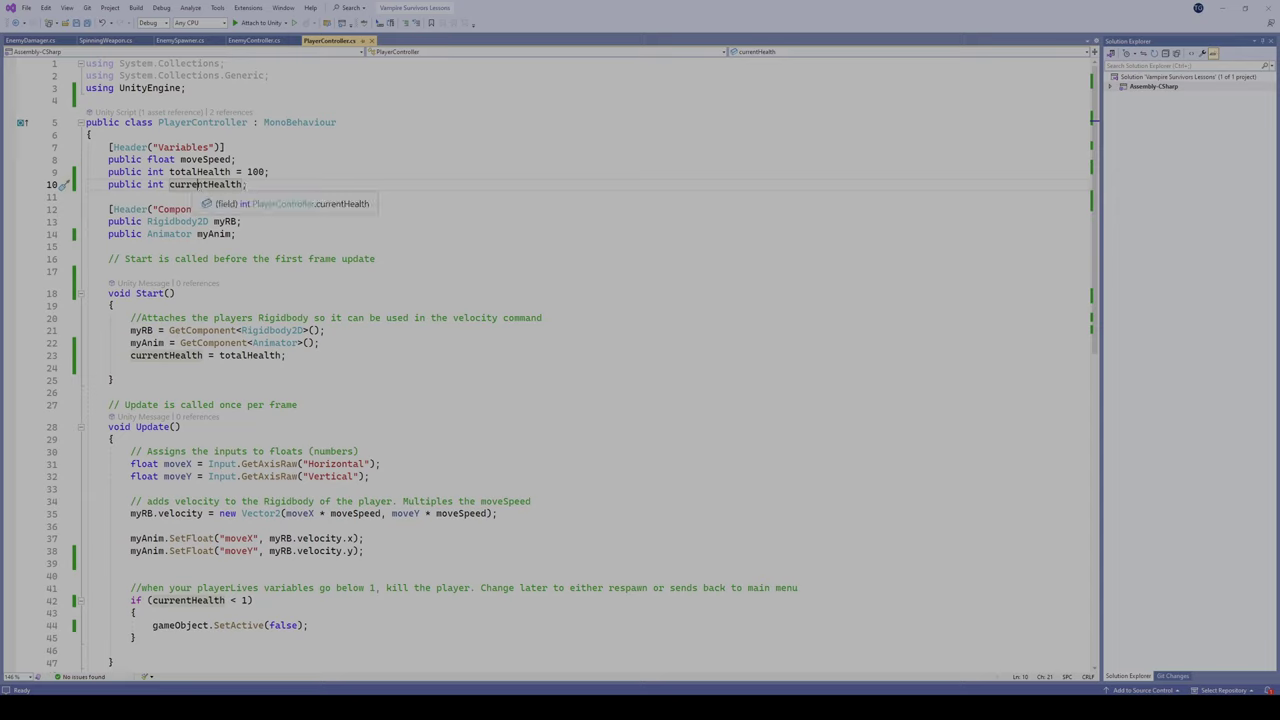
click(152, 355)
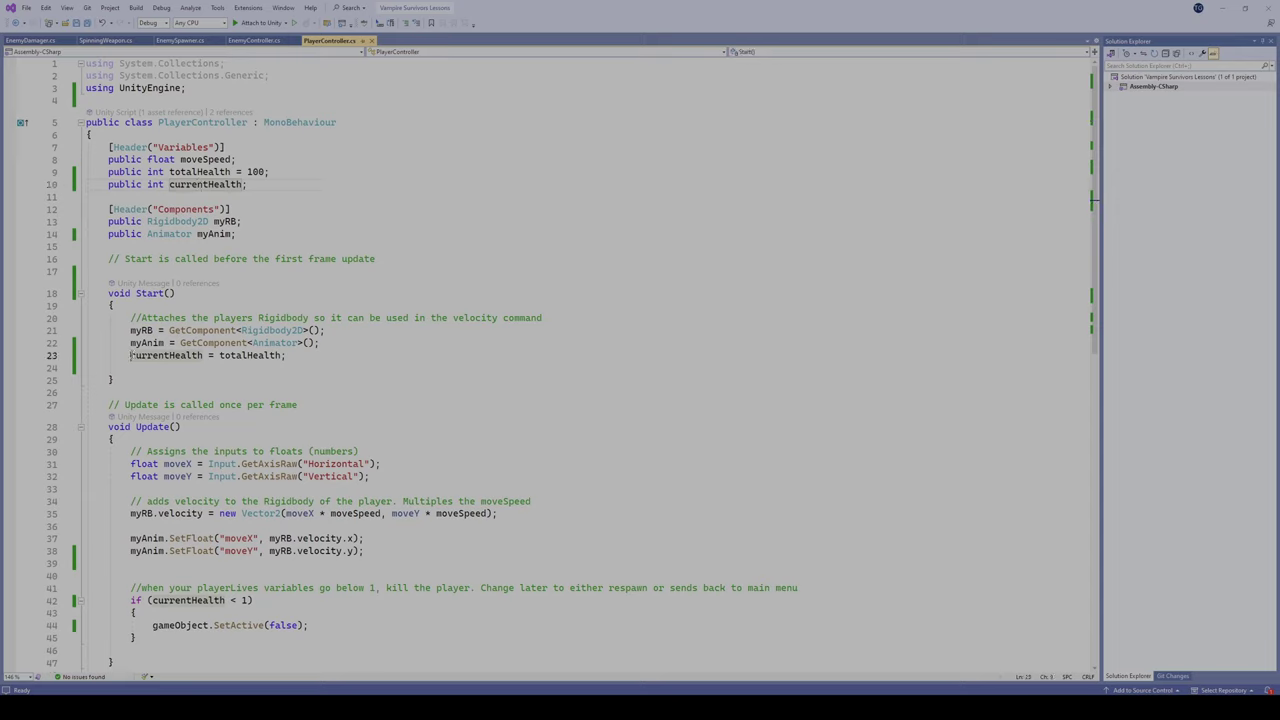
drag(131, 355, 287, 355)
click(173, 357)
click(245, 356)
scroll(174, 455, down, 3)
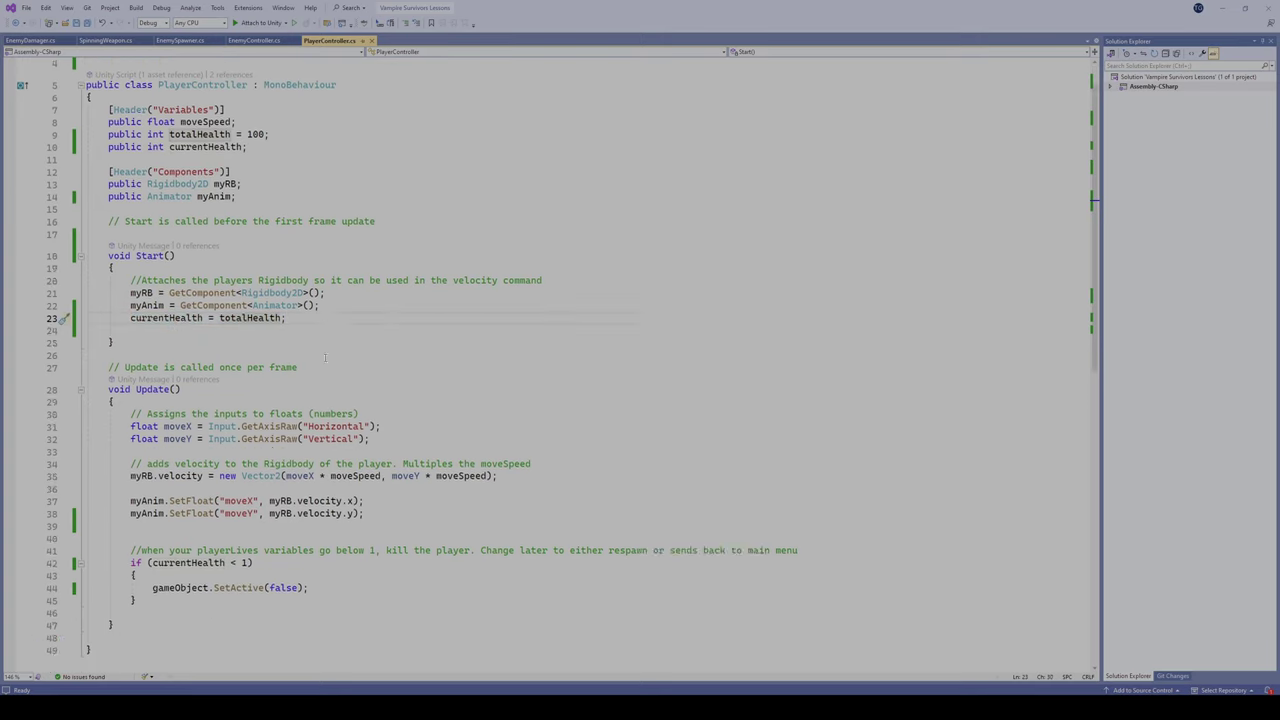
click(177, 488)
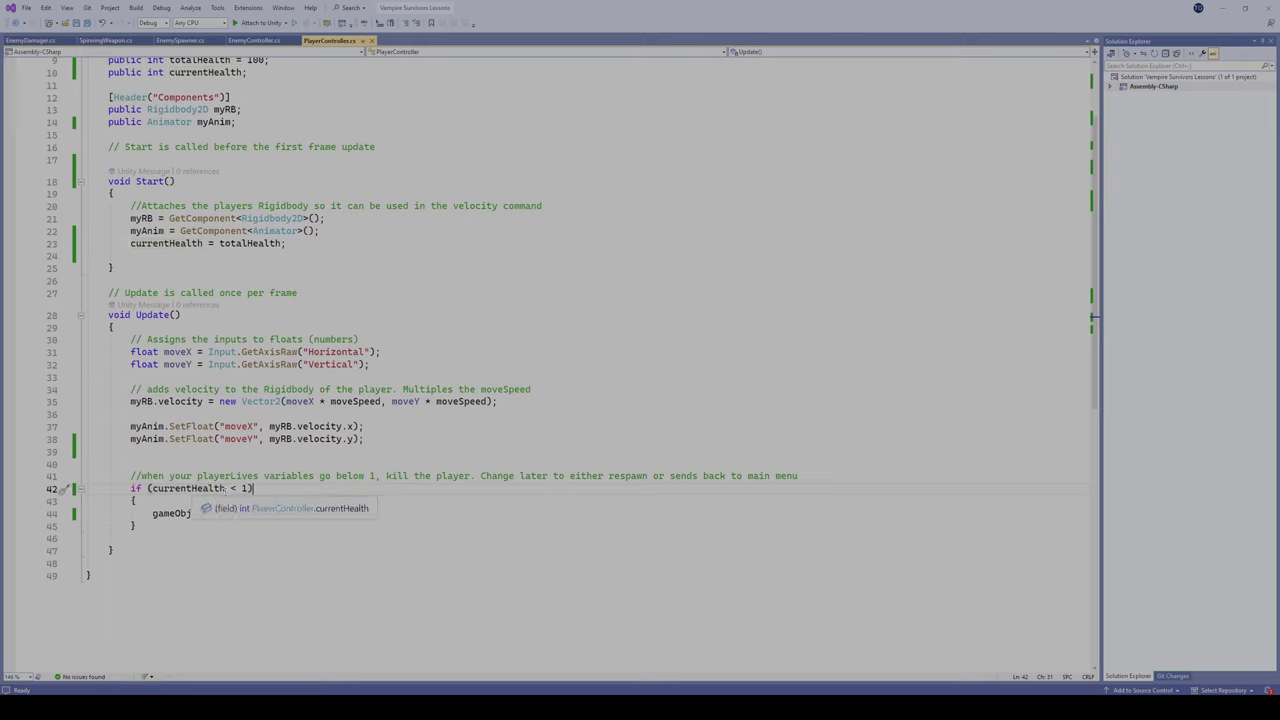
click(175, 513)
click(284, 513)
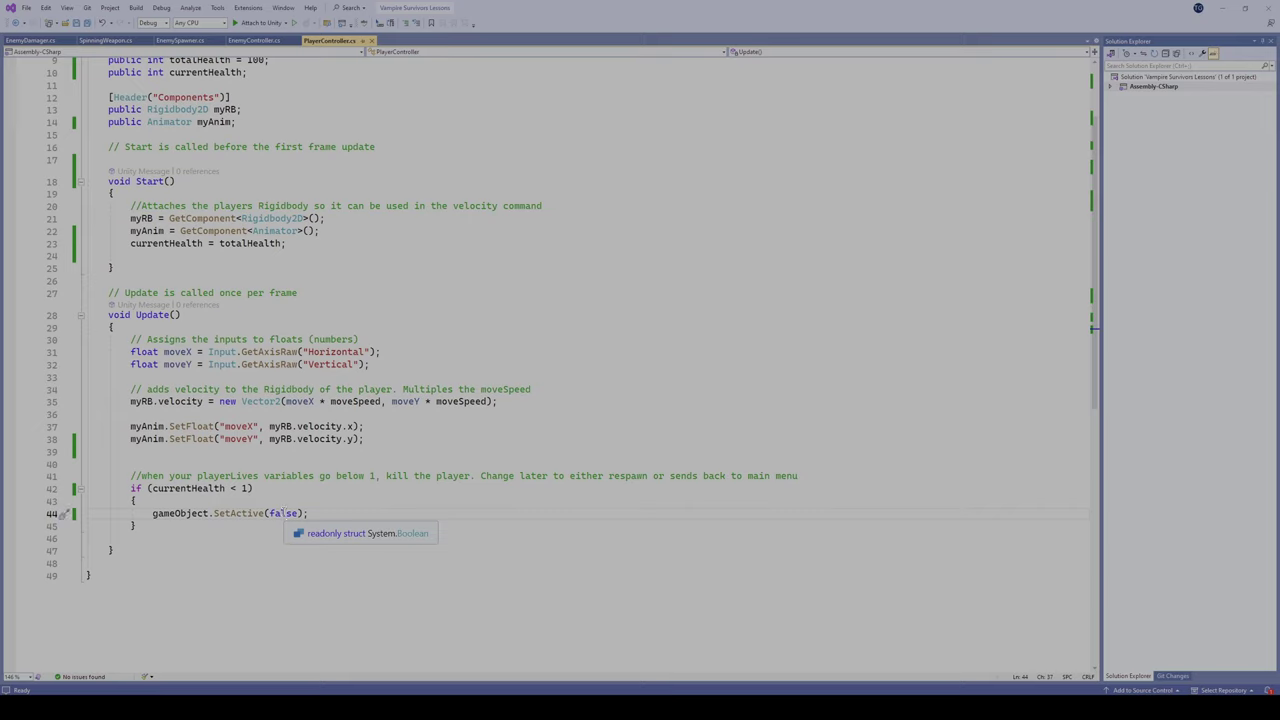
- Examine the OnCollisionEnter2D player damage code and the damageAmount declaration in EnemyController.cs
click(247, 43)
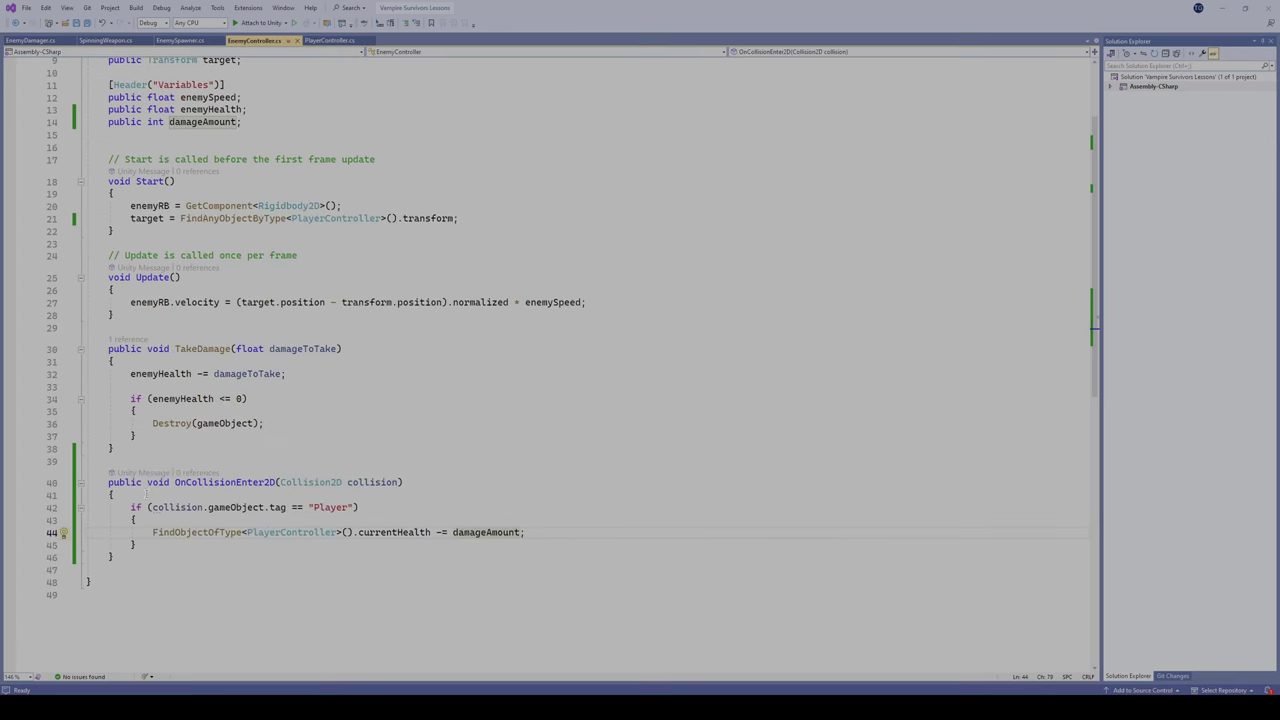
click(364, 483)
click(274, 507)
click(322, 507)
click(205, 532)
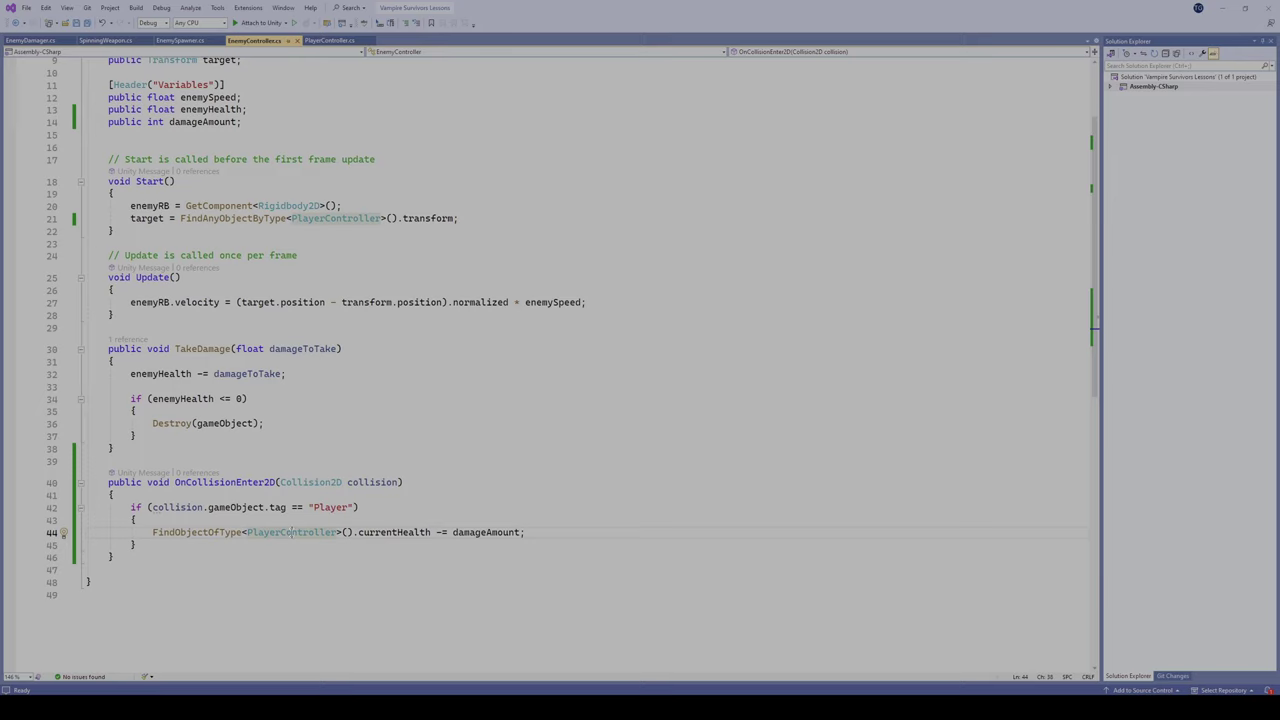
mouse_move(401, 532)
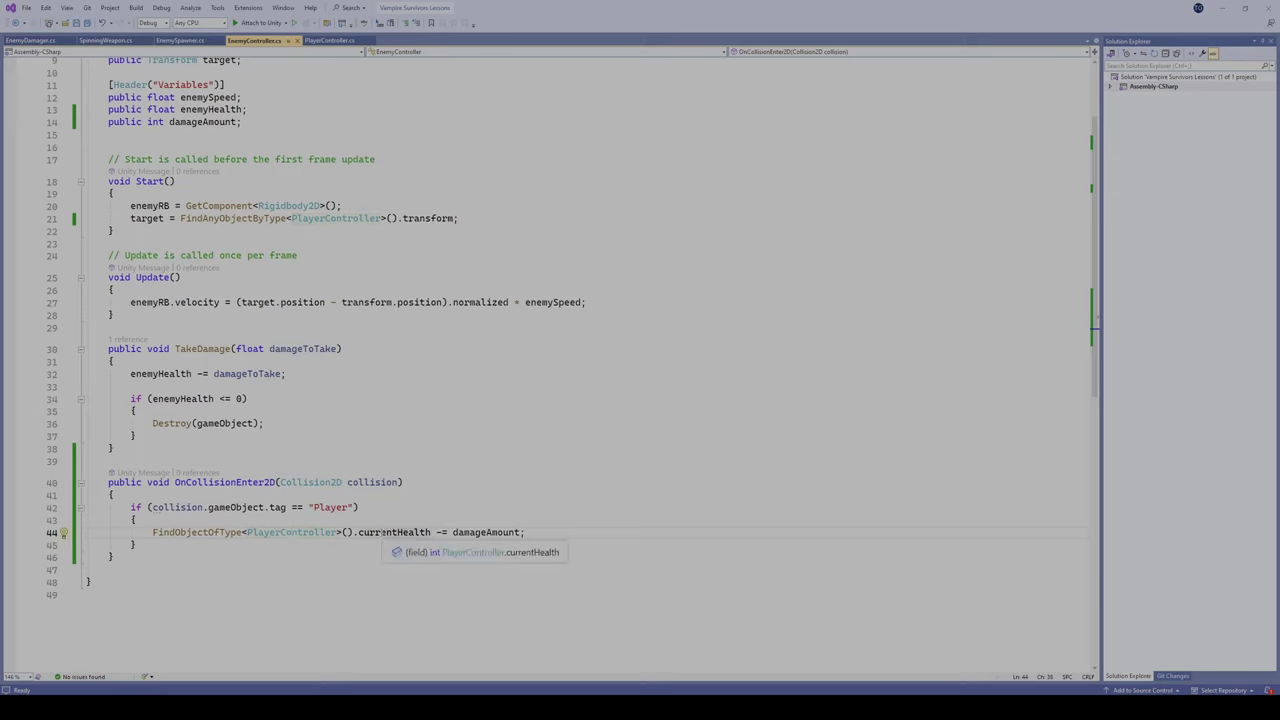
click(469, 532)
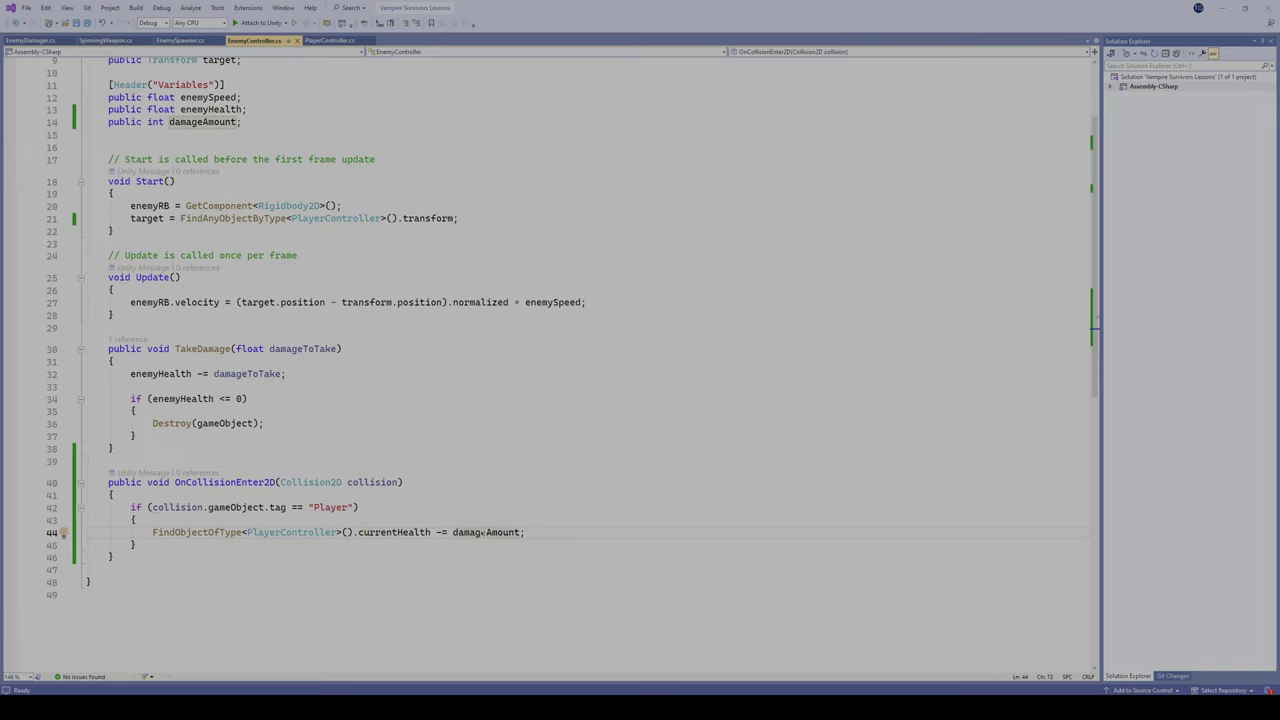
key(F12)
scroll(550, 360, up, 3)
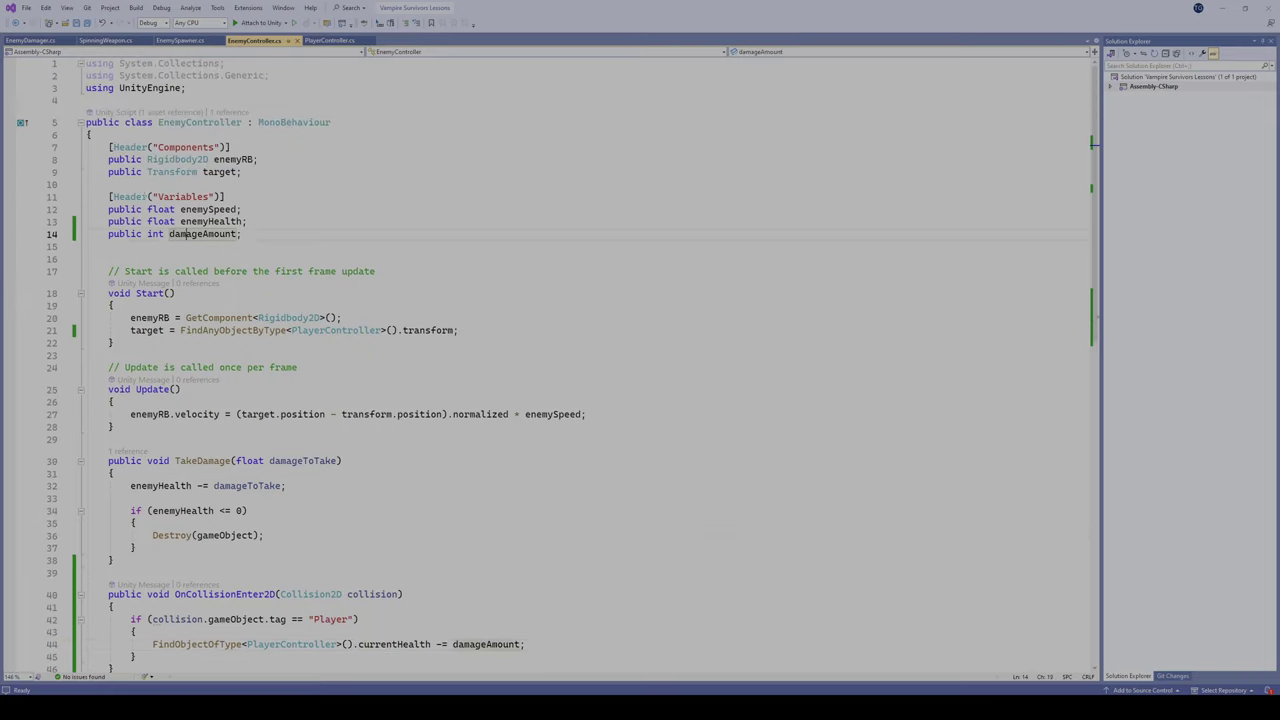
drag(171, 233, 239, 233)
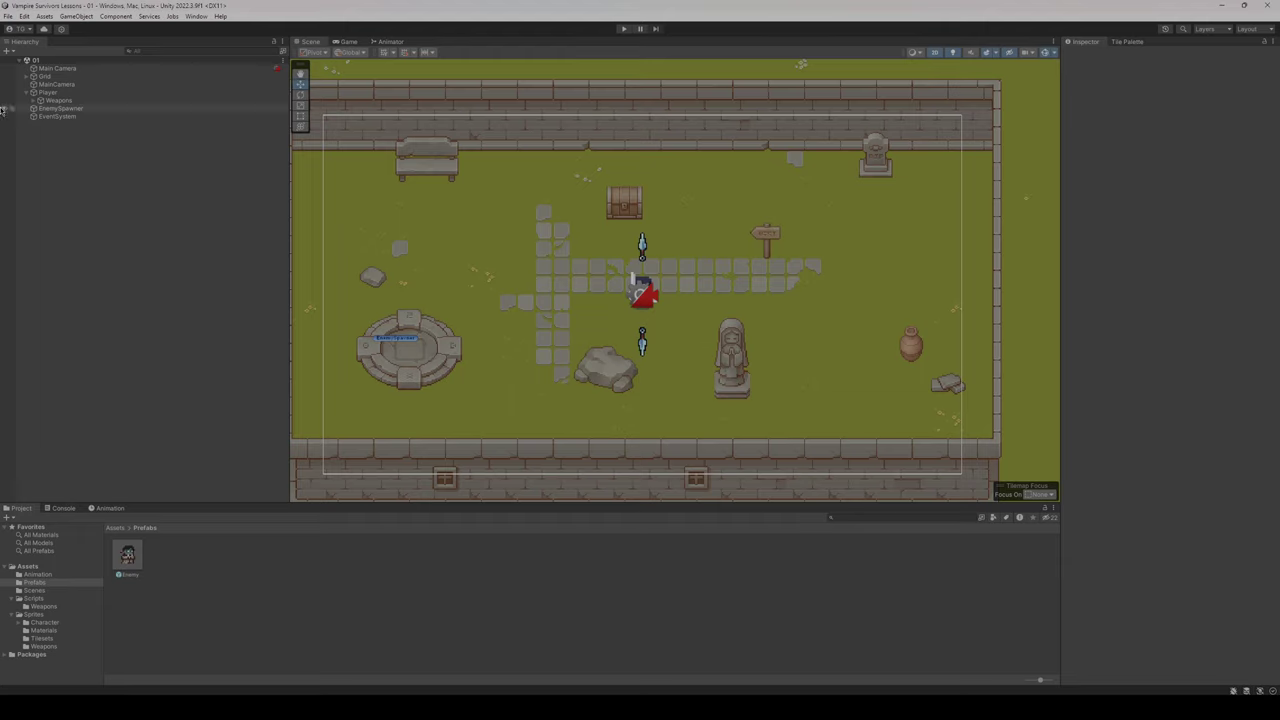
- Create a UI Canvas as a child of the Player object and name it Health Canvas
click(58, 93)
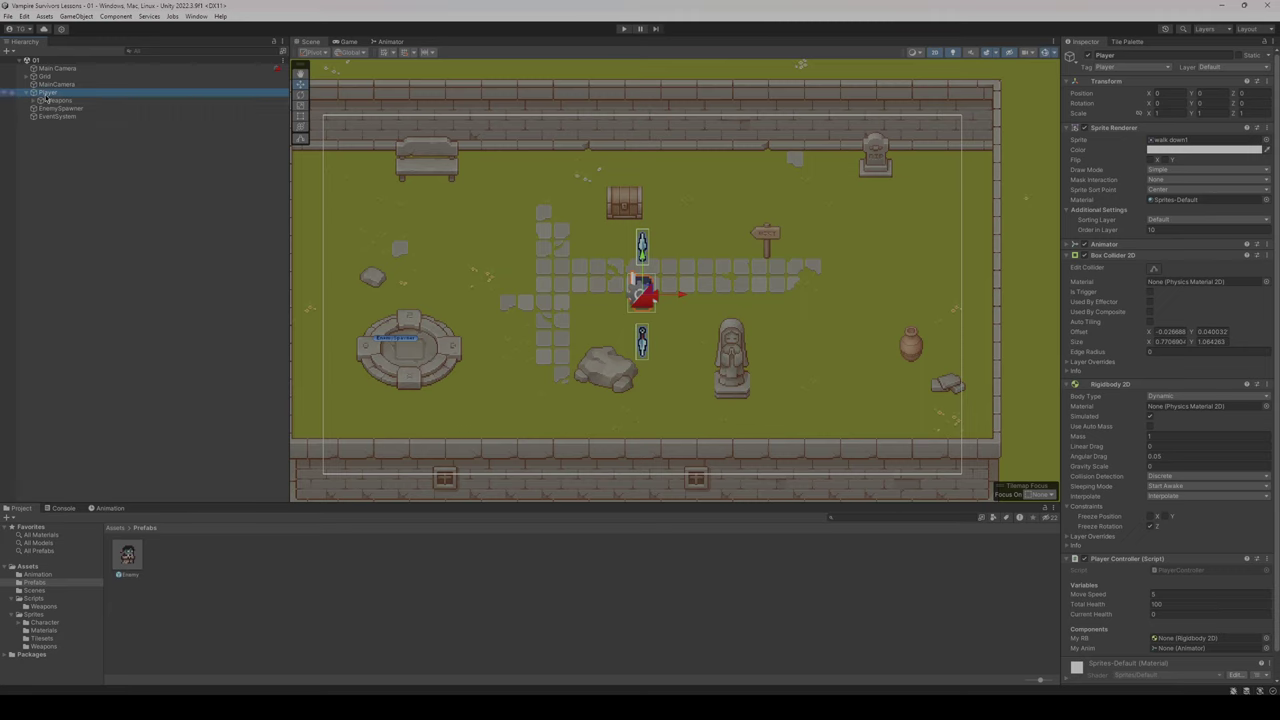
click(45, 101)
click(31, 101)
click(35, 101)
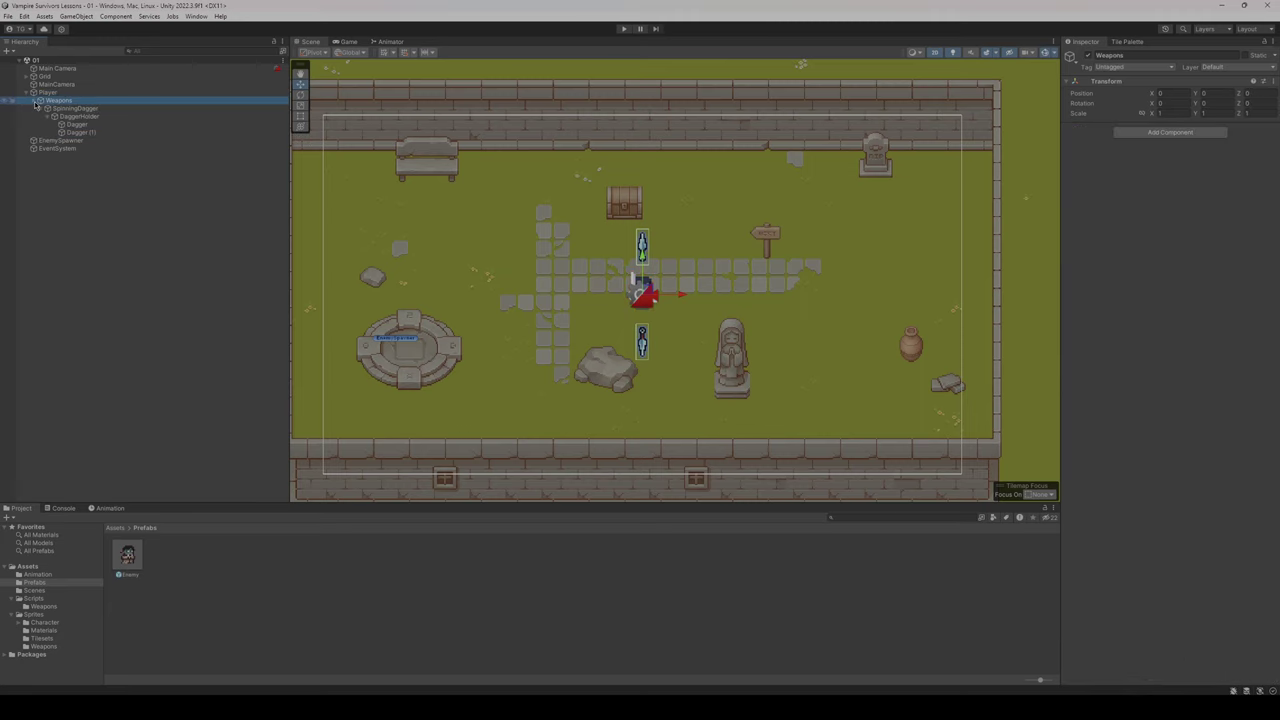
click(52, 93)
right_click(52, 93)
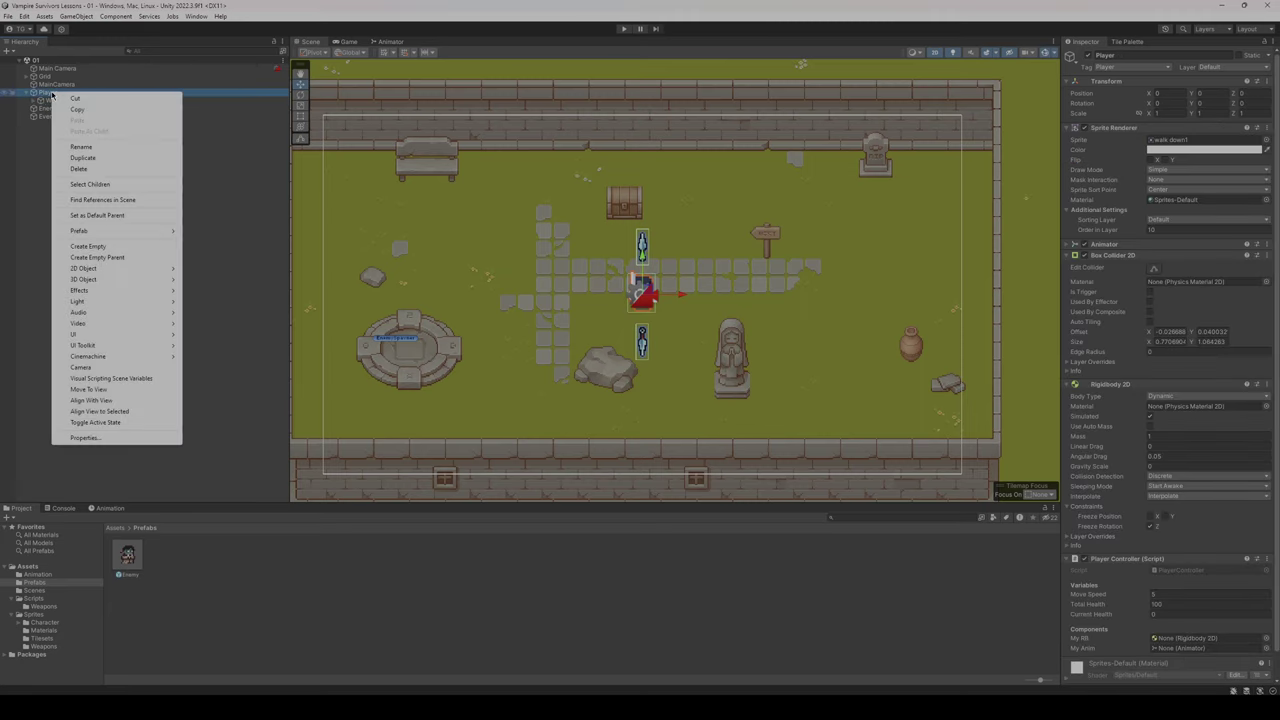
mouse_move(87, 338)
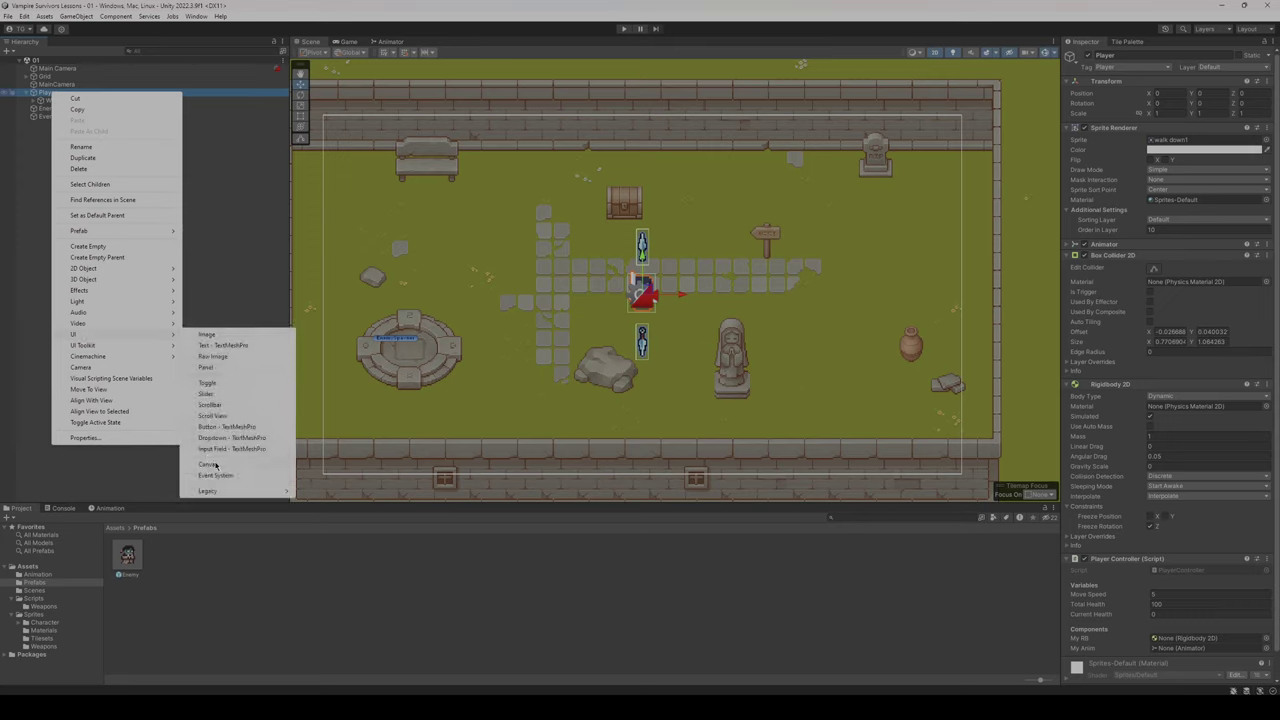
click(215, 466)
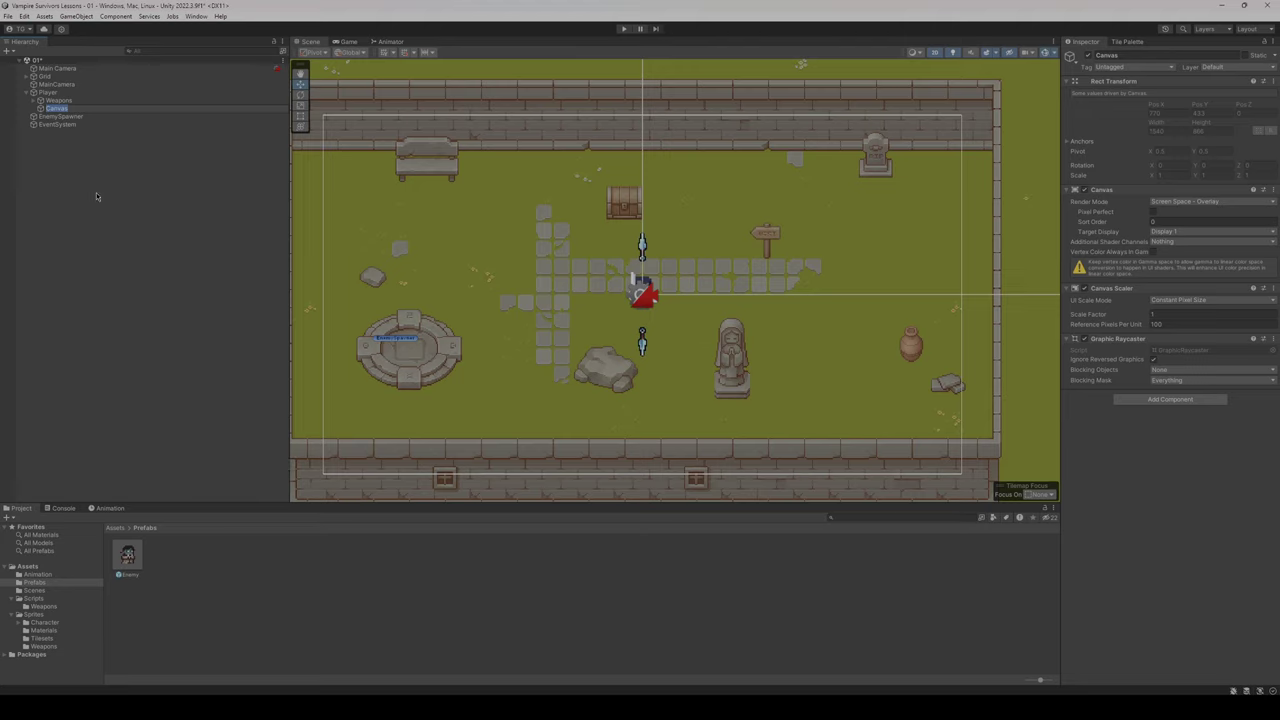
text(Health Canvas)
key(Return)
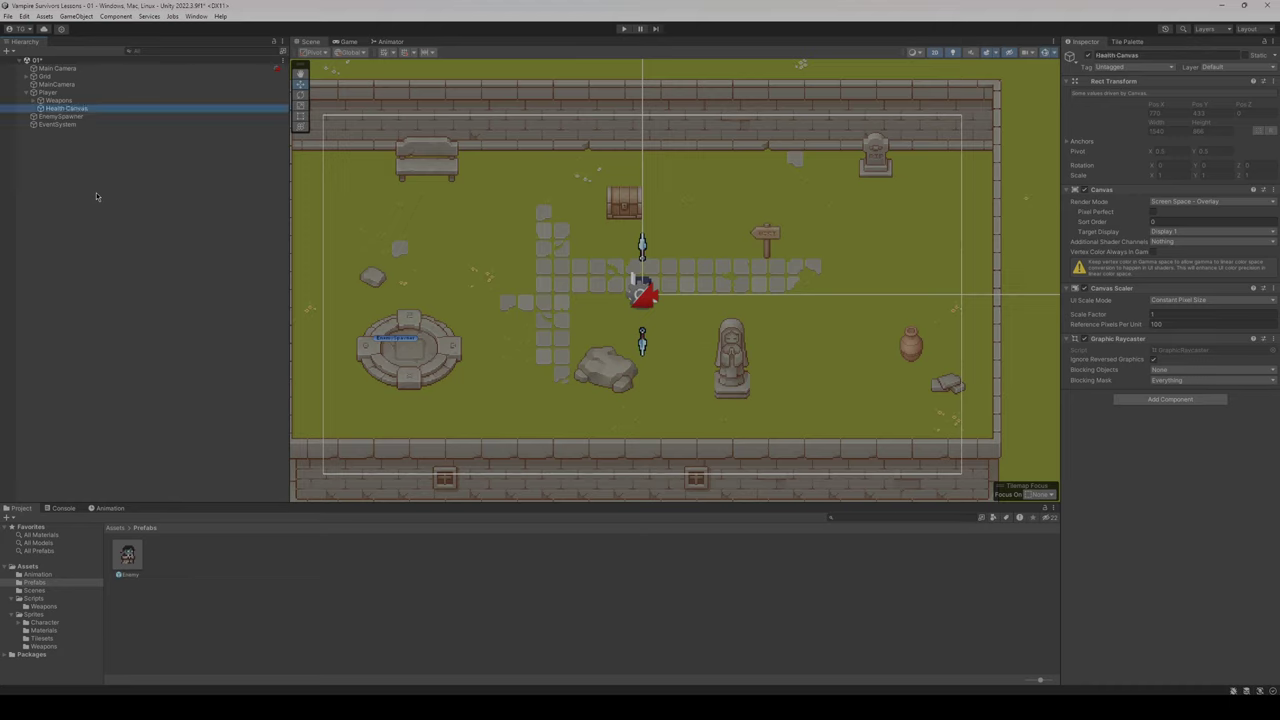
- Set the Health Canvas render mode to World Space
double_click(65, 109)
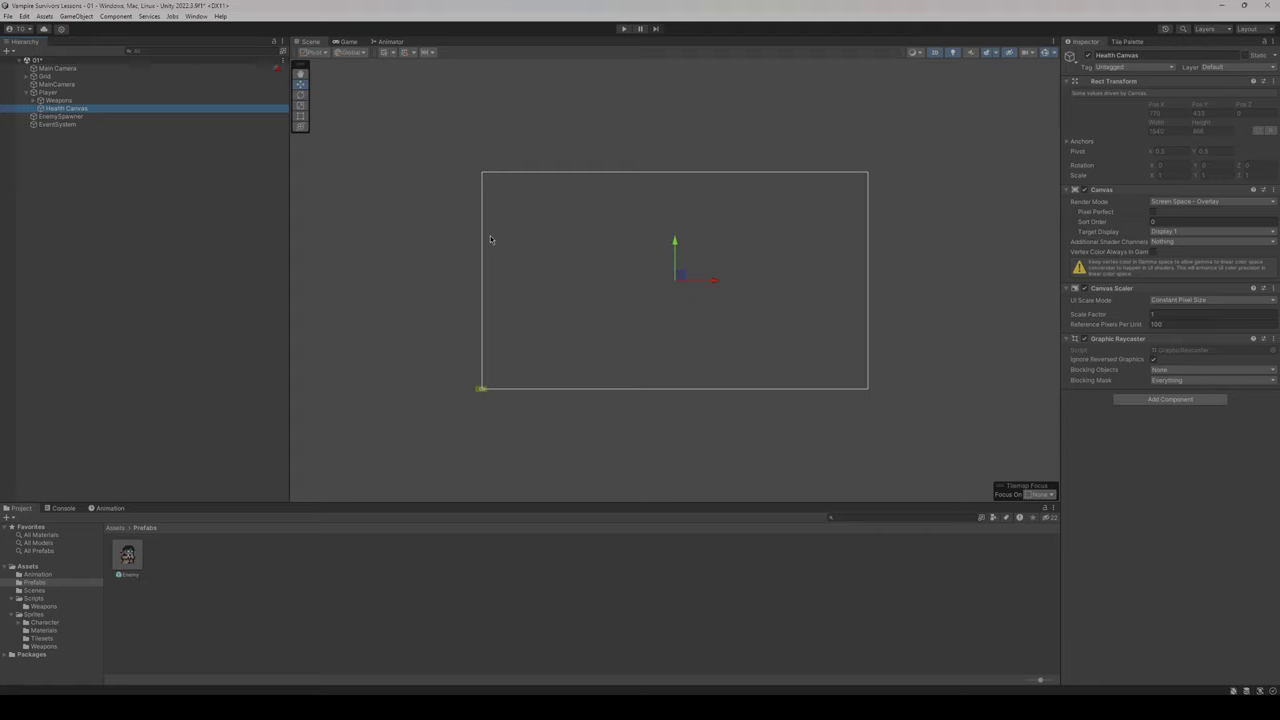
double_click(48, 92)
scroll(560, 262, down, 6)
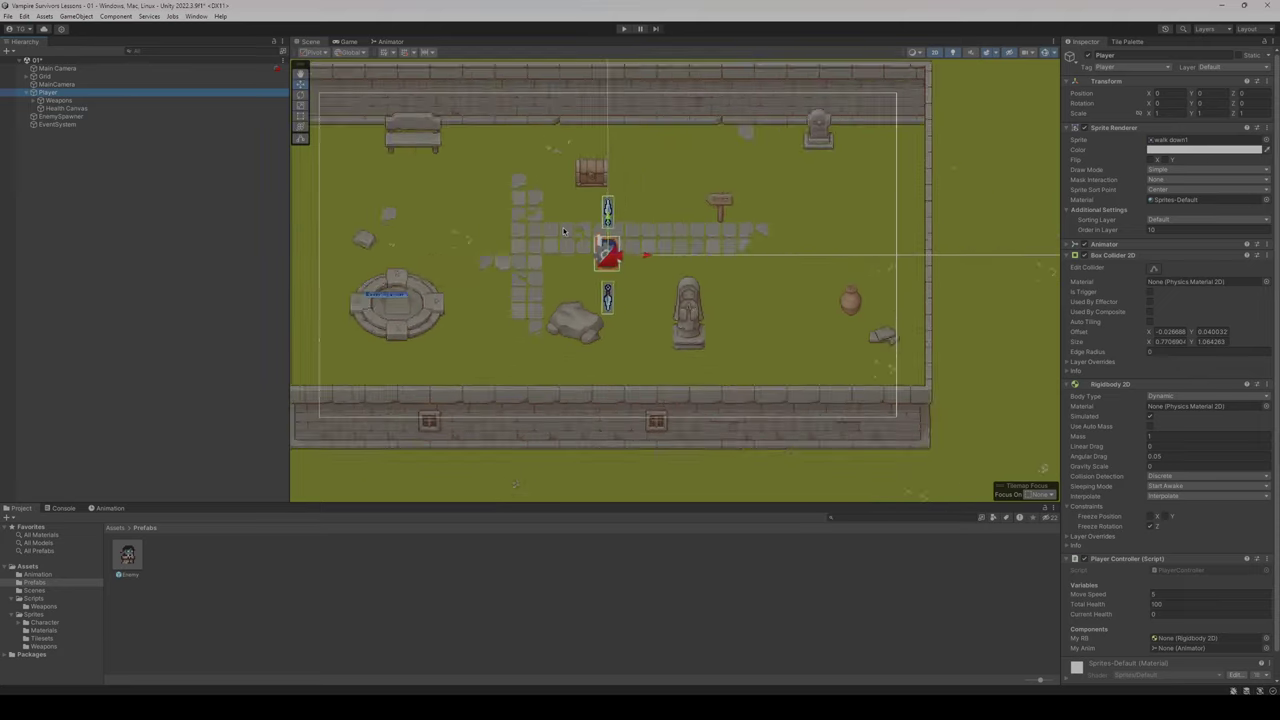
click(66, 108)
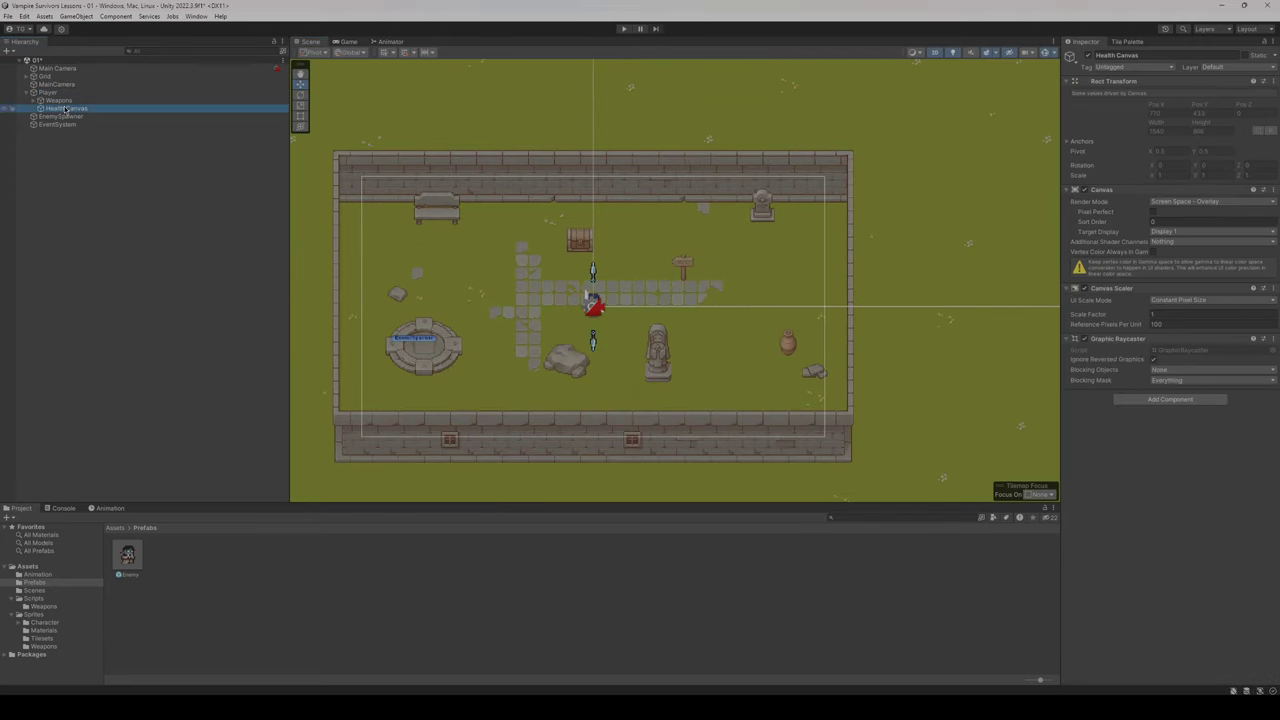
click(1190, 201)
click(1185, 236)
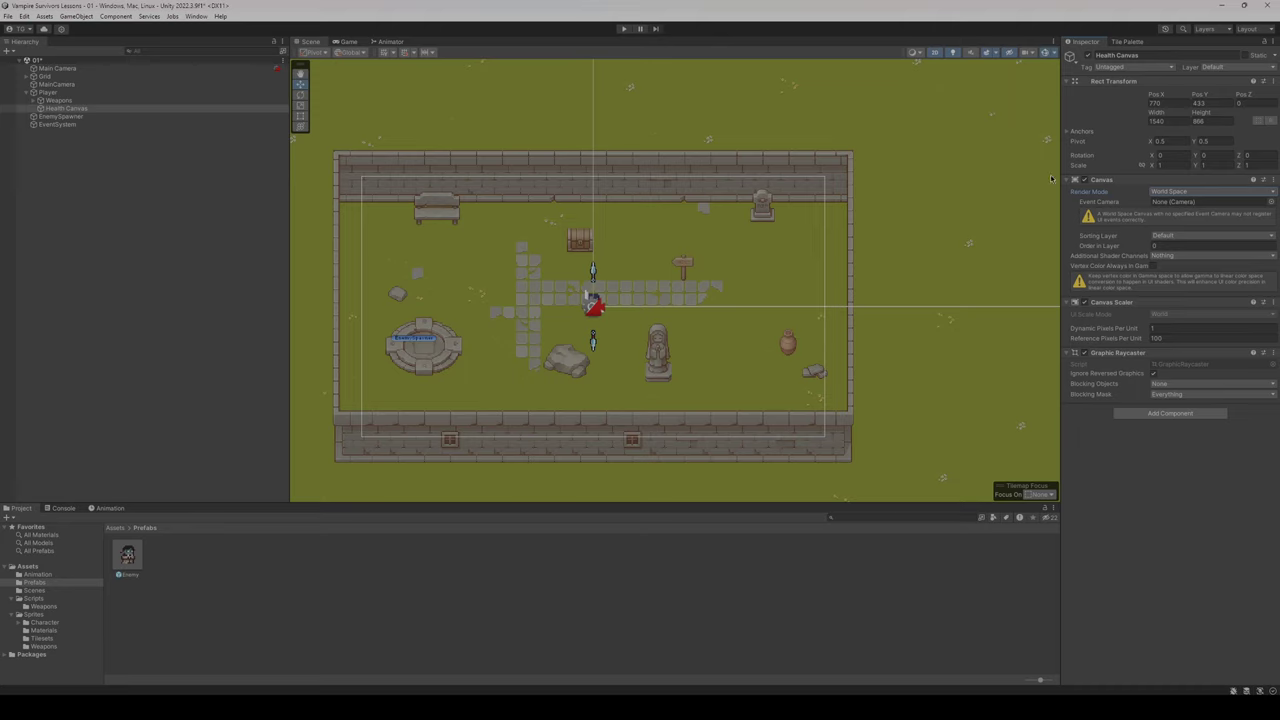
- Set the Health Canvas scale to 0.01 on the X, Y and Z axes
click(1173, 165)
text(0.01)
key(Return)
key(Tab)
text(0.01)
key(Tab)
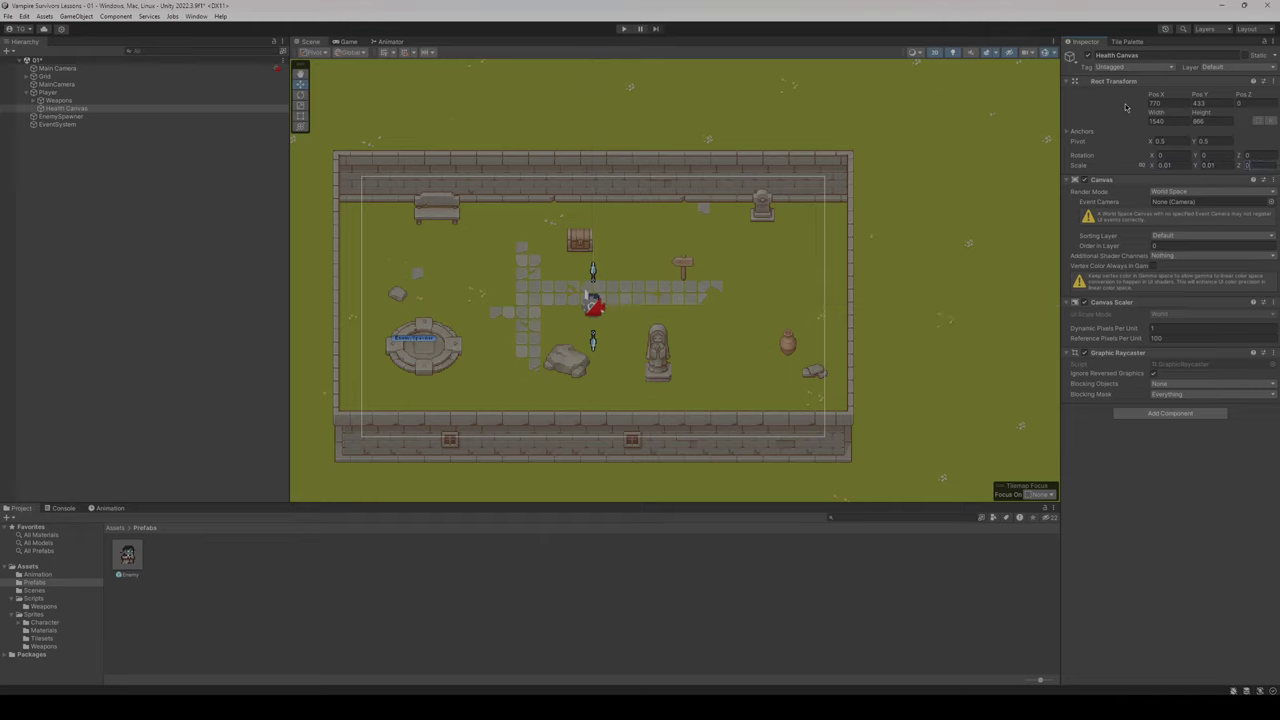
text(0.01)
- Set the Health Canvas X and Y position to 0
click(1160, 104)
text(0)
click(1212, 103)
text(0)
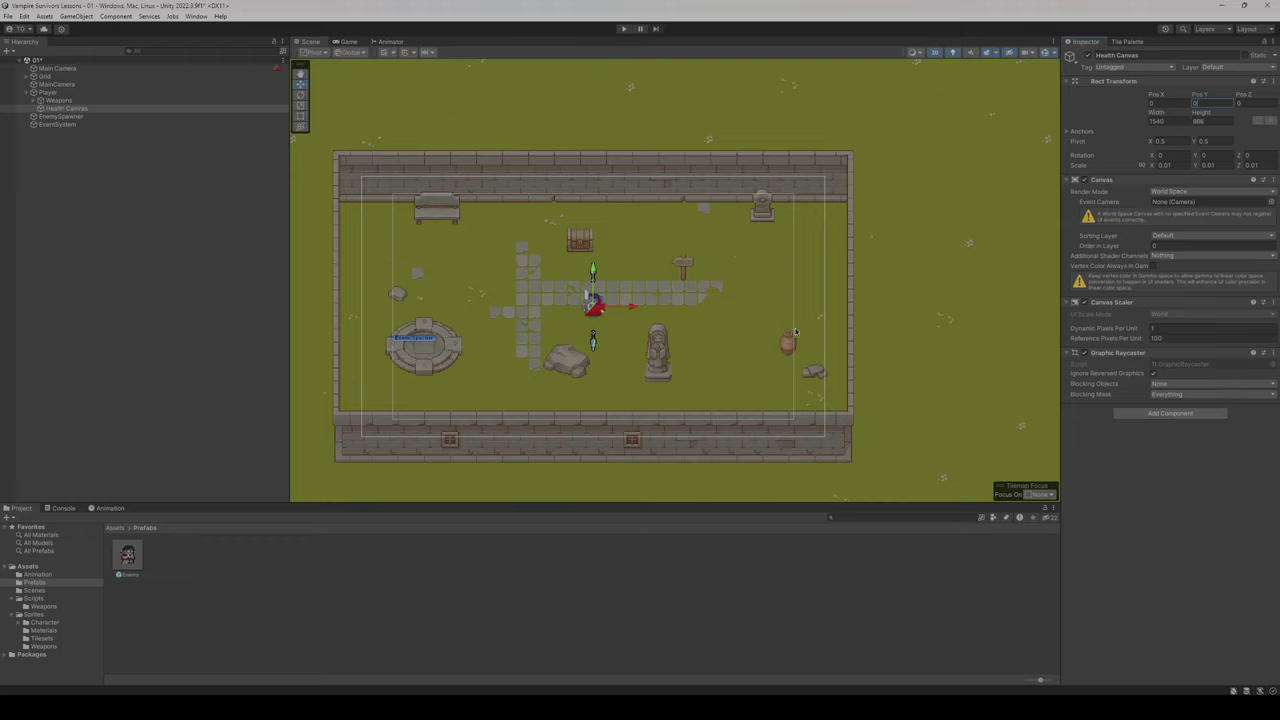
- Add a UI Slider as a child of the Health Canvas and name it Health Slider
double_click(70, 108)
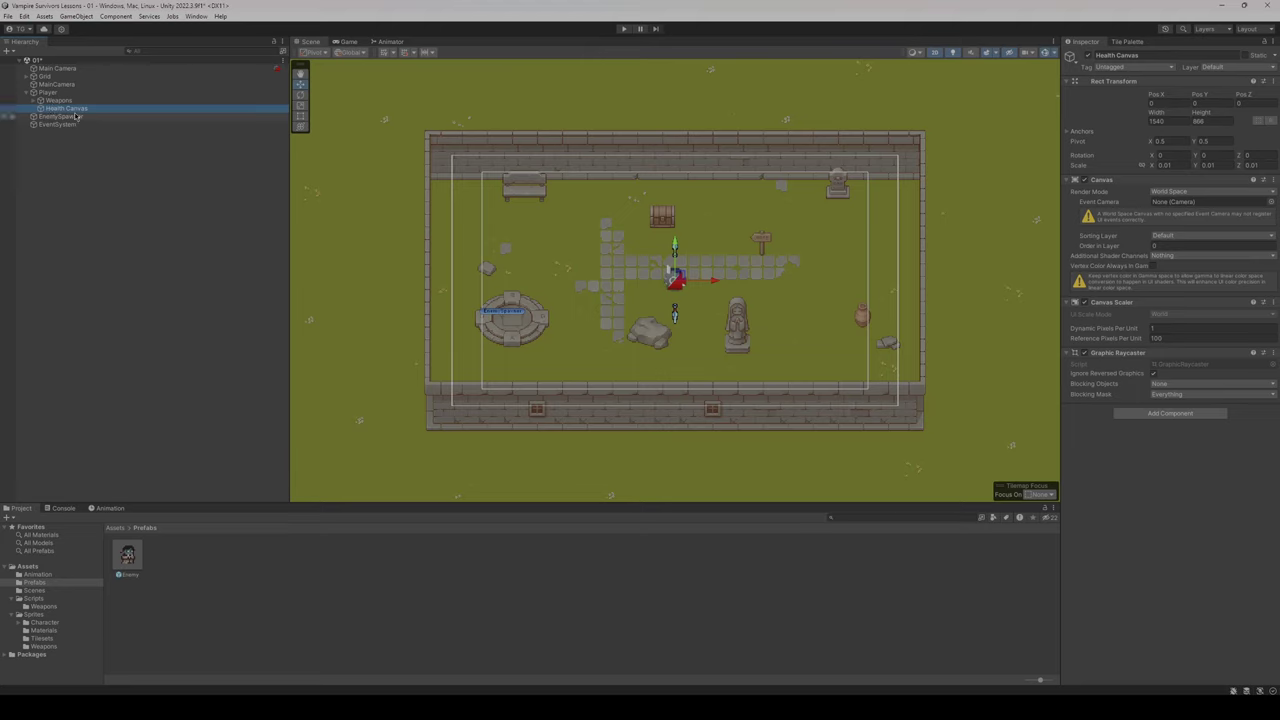
right_click(71, 113)
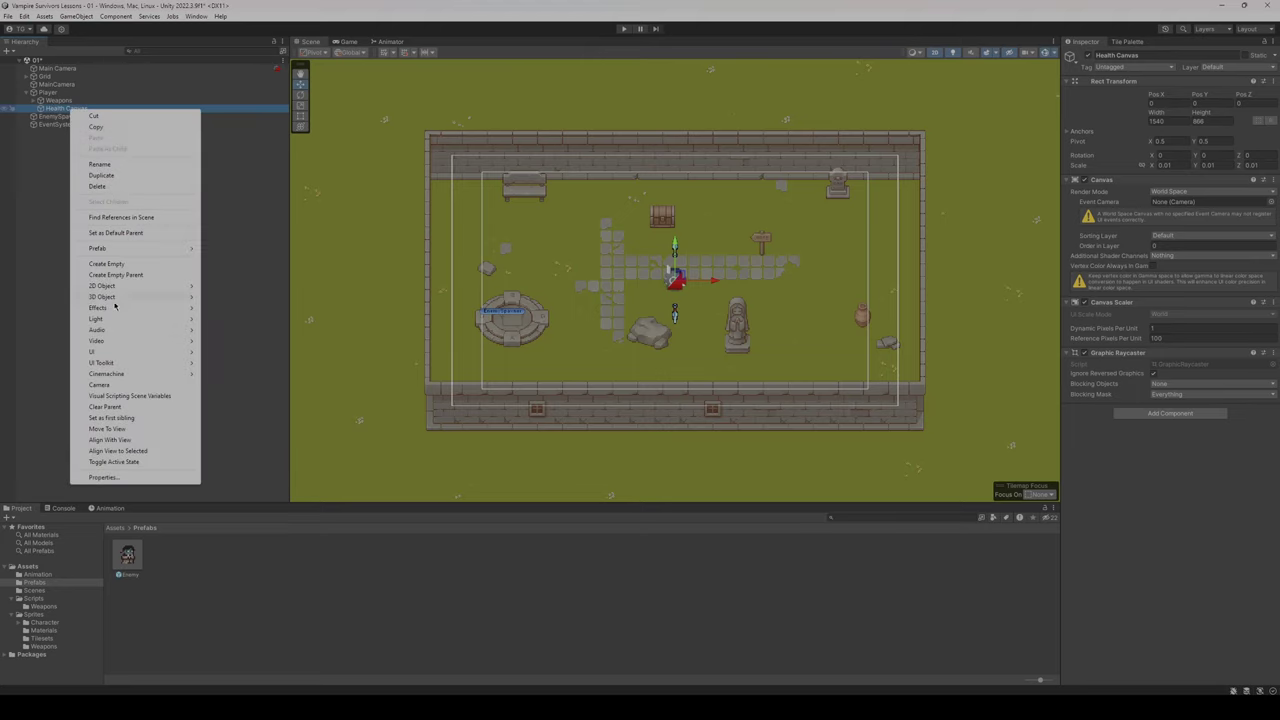
mouse_move(124, 354)
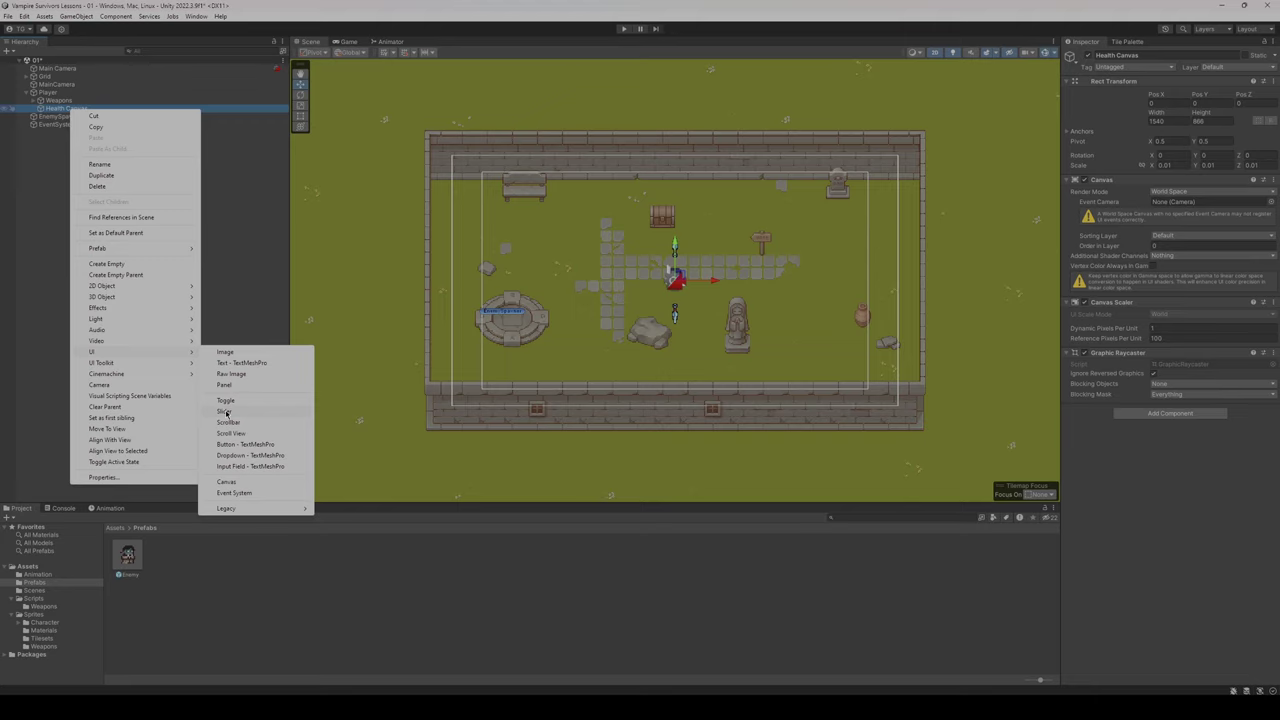
click(224, 412)
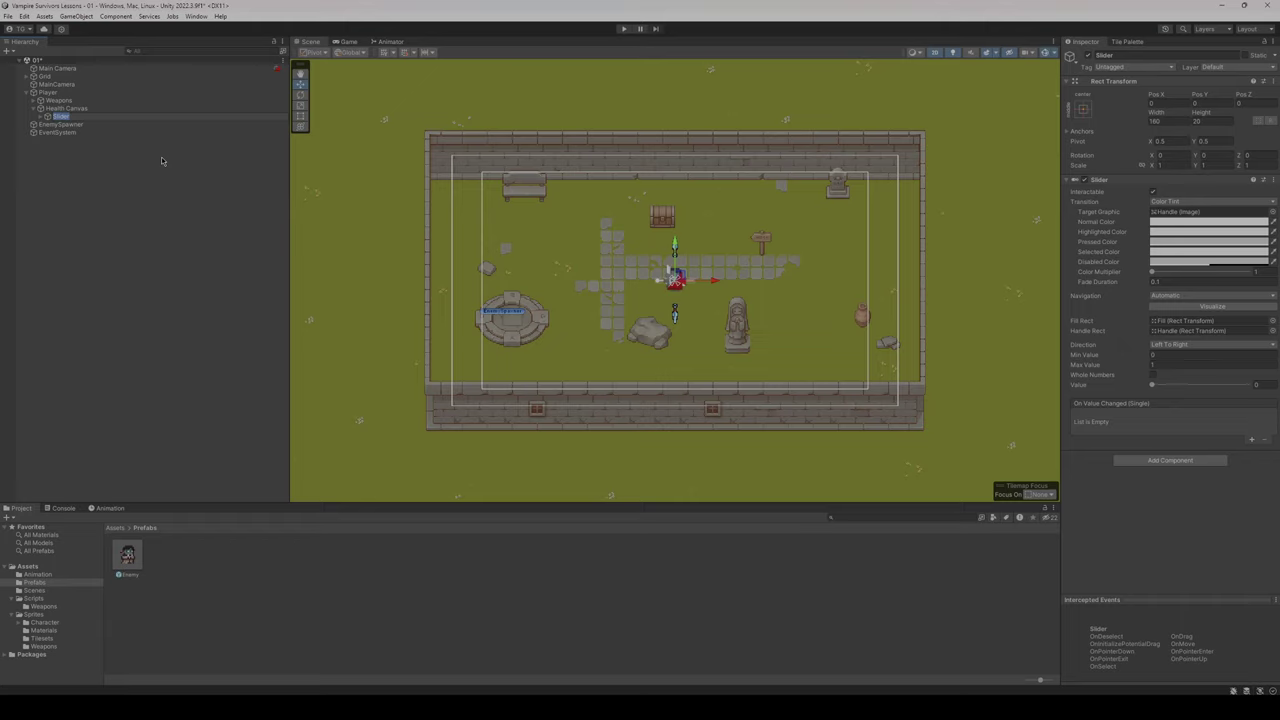
text(Health Slider)
key(Return)
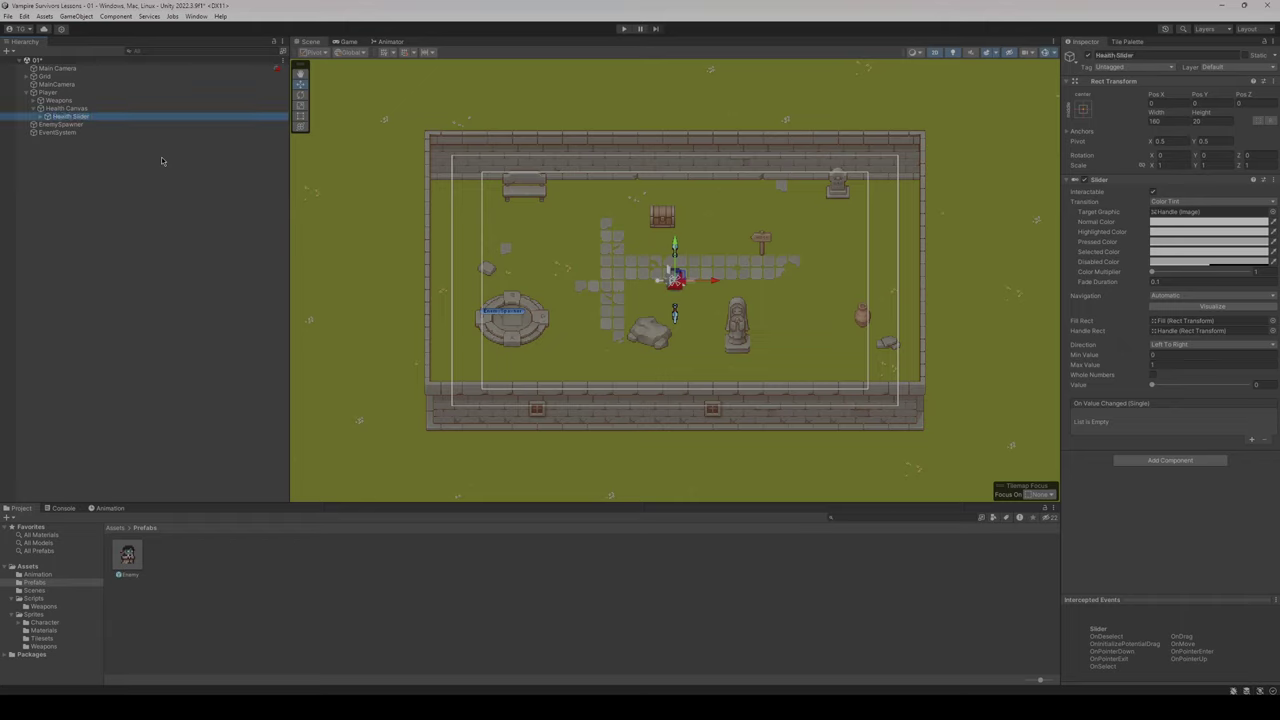
- Raise the Health Slider above the player's head to a Y position of about 70.7
double_click(86, 117)
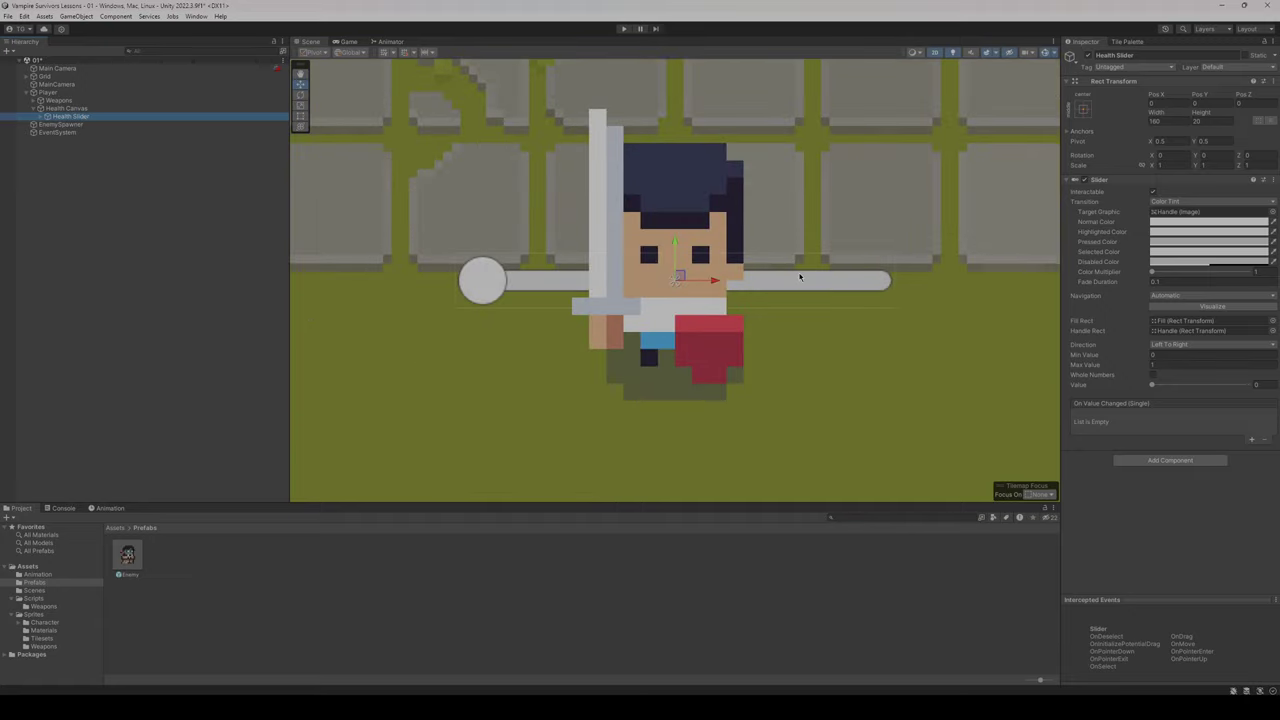
scroll(800, 277, down, 6)
drag(752, 232, 752, 164)
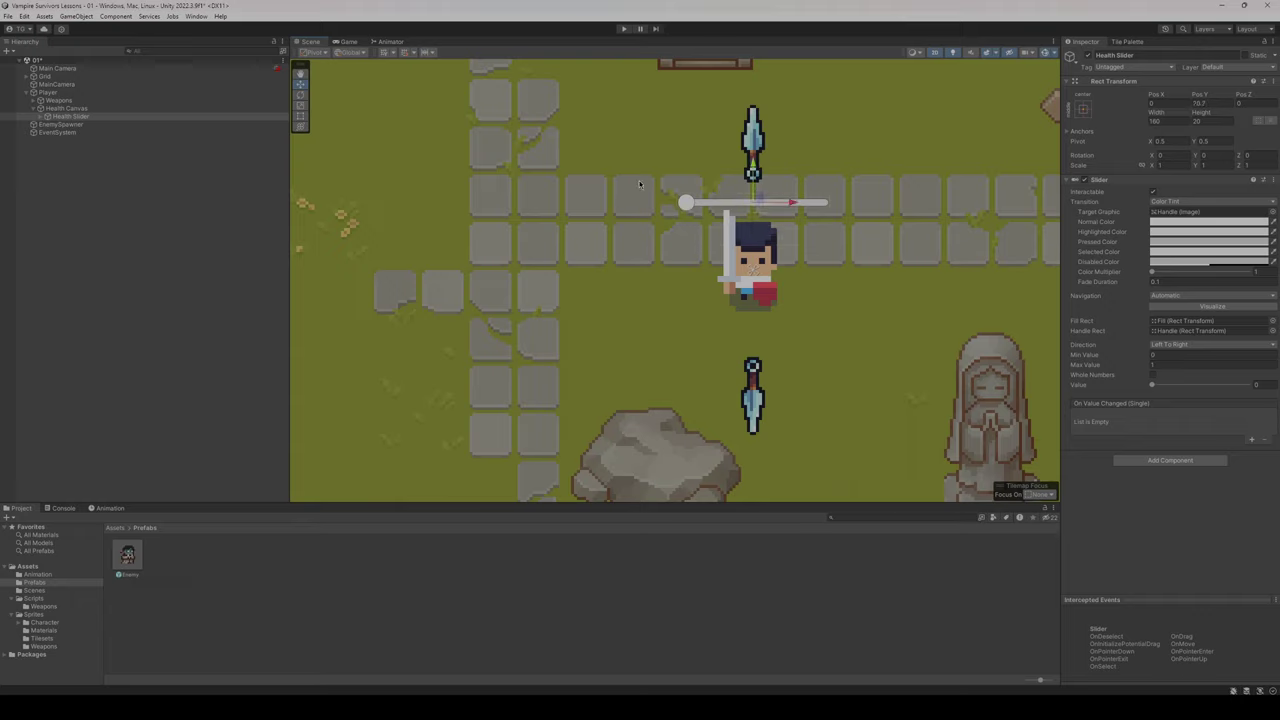
- Play-test the game, moving the player around to check how the slider follows, and stop playing
click(622, 29)
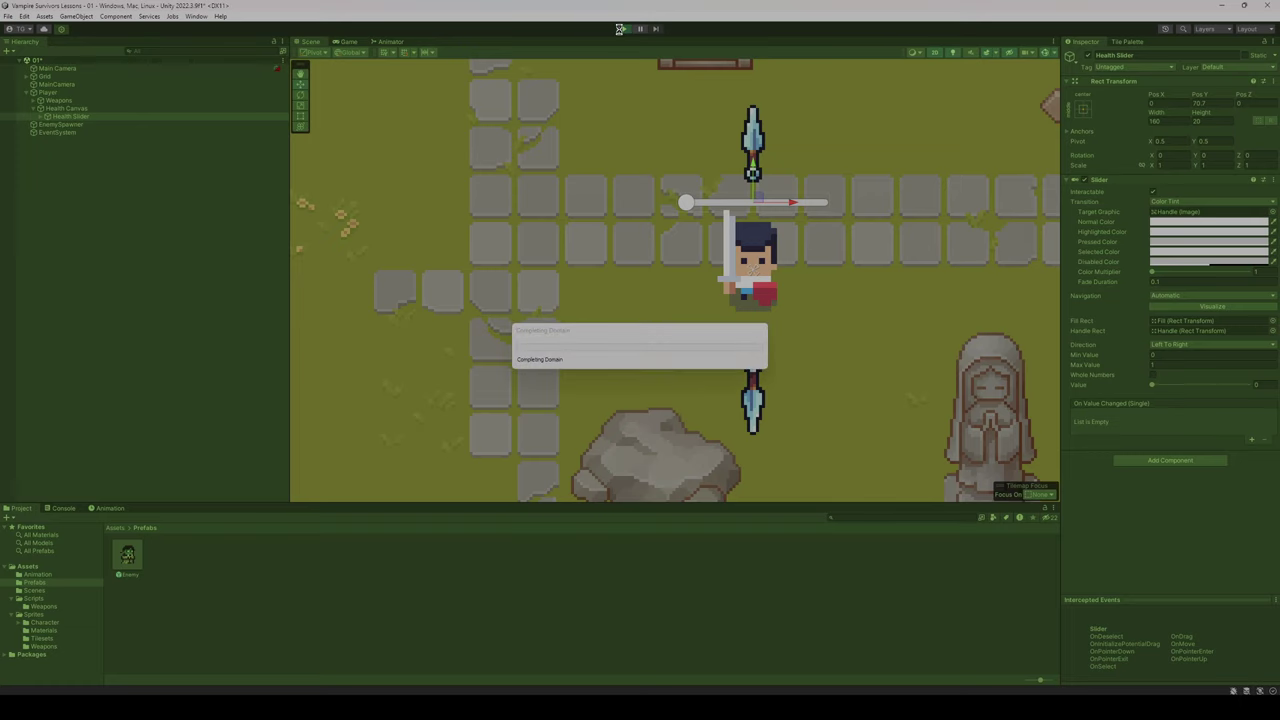
key(d)
key(a)
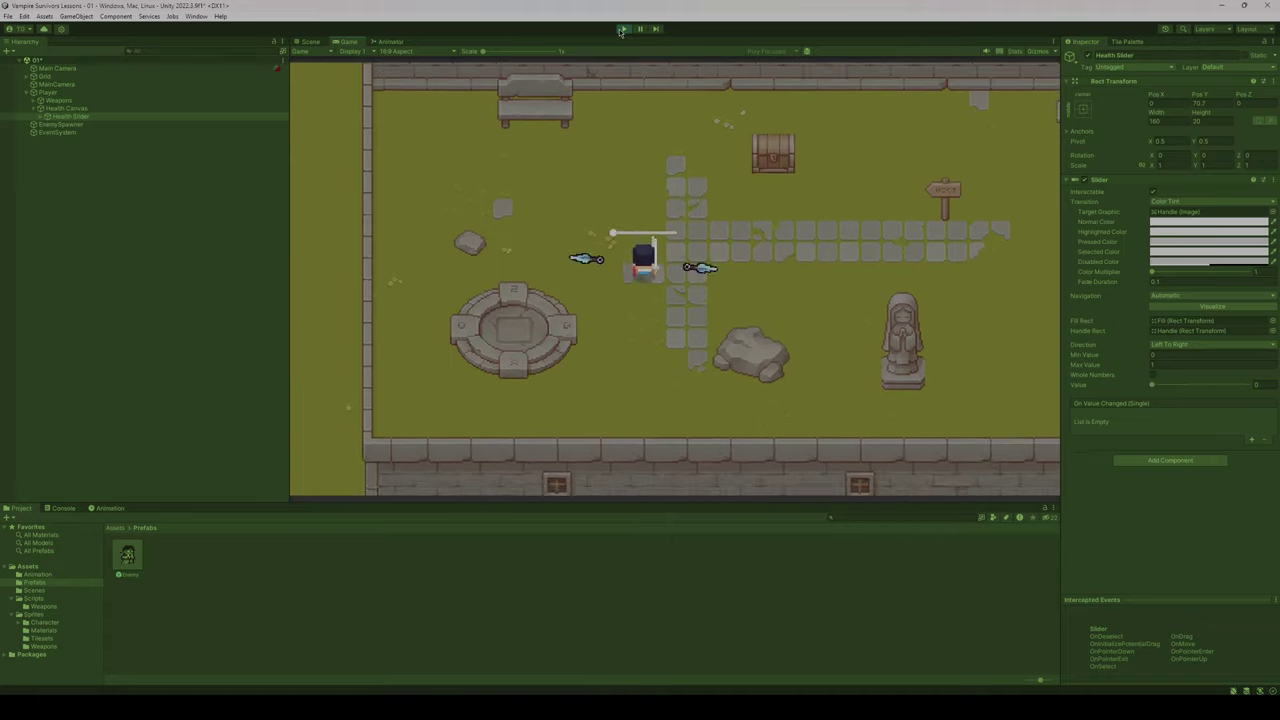
key(w)
key(d)
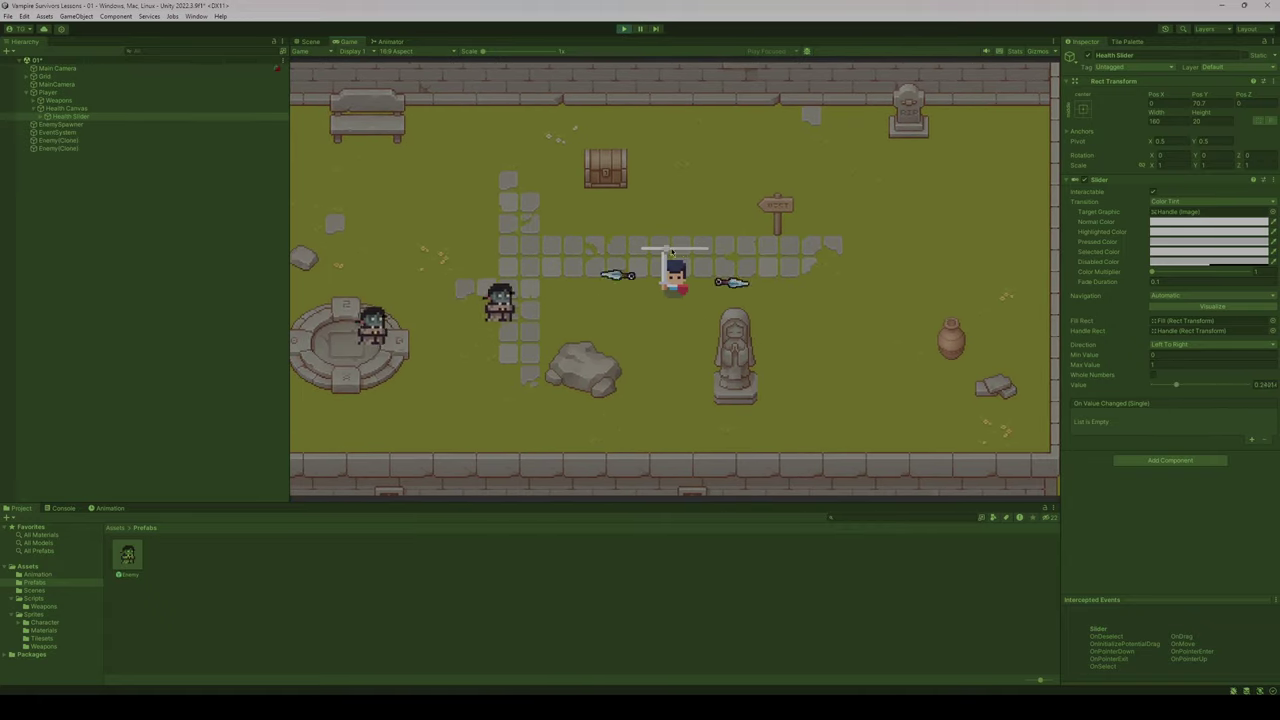
key(s)
key(a)
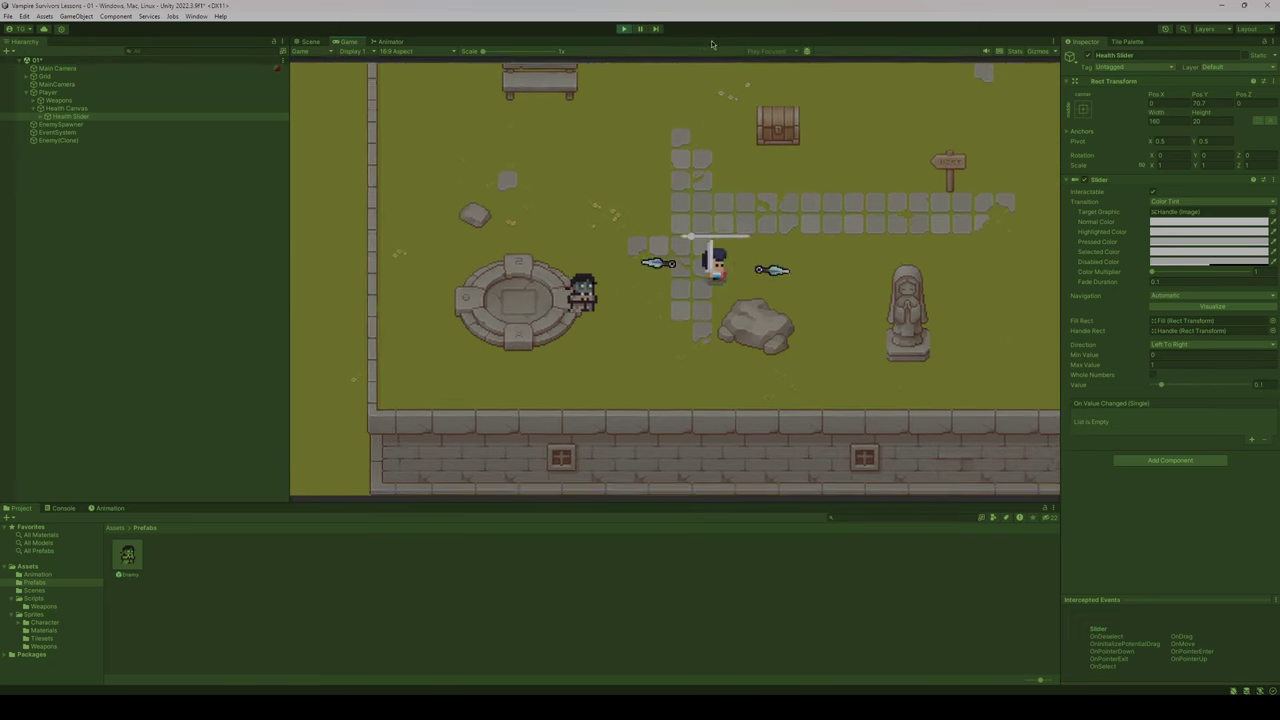
click(624, 28)
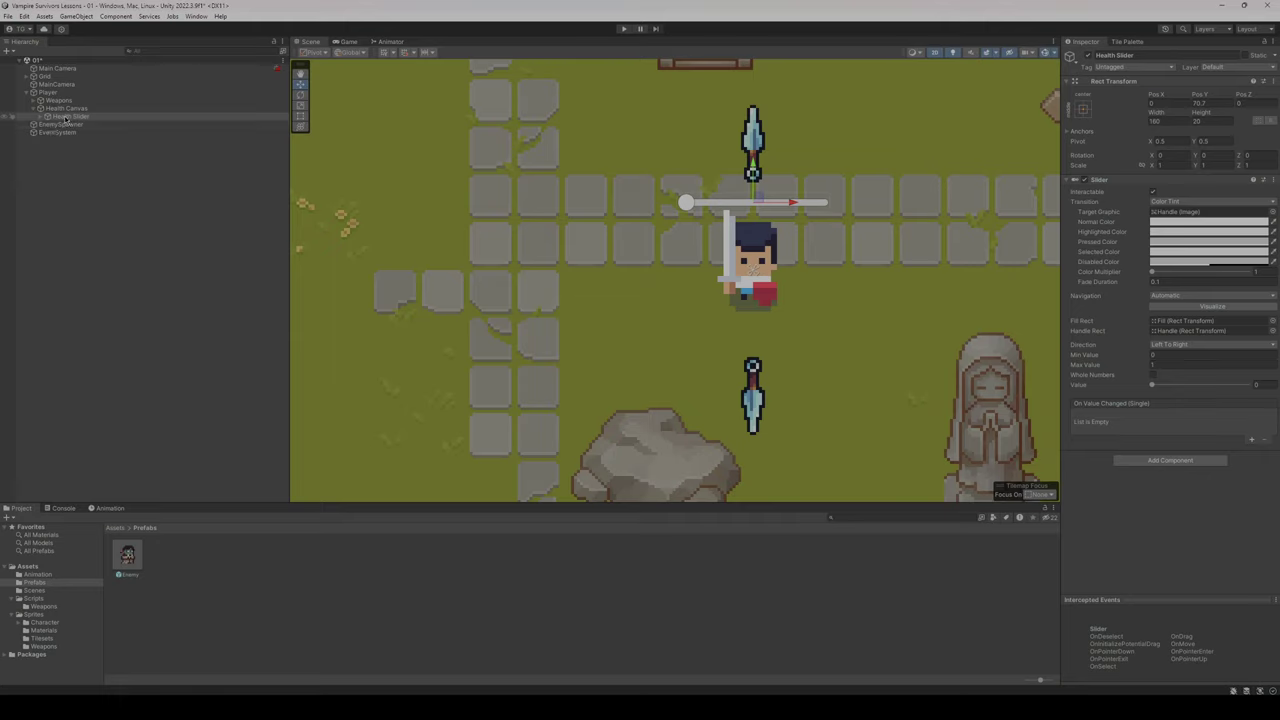
- Delete the Handle Slide Area from the Health Slider
click(41, 116)
click(83, 143)
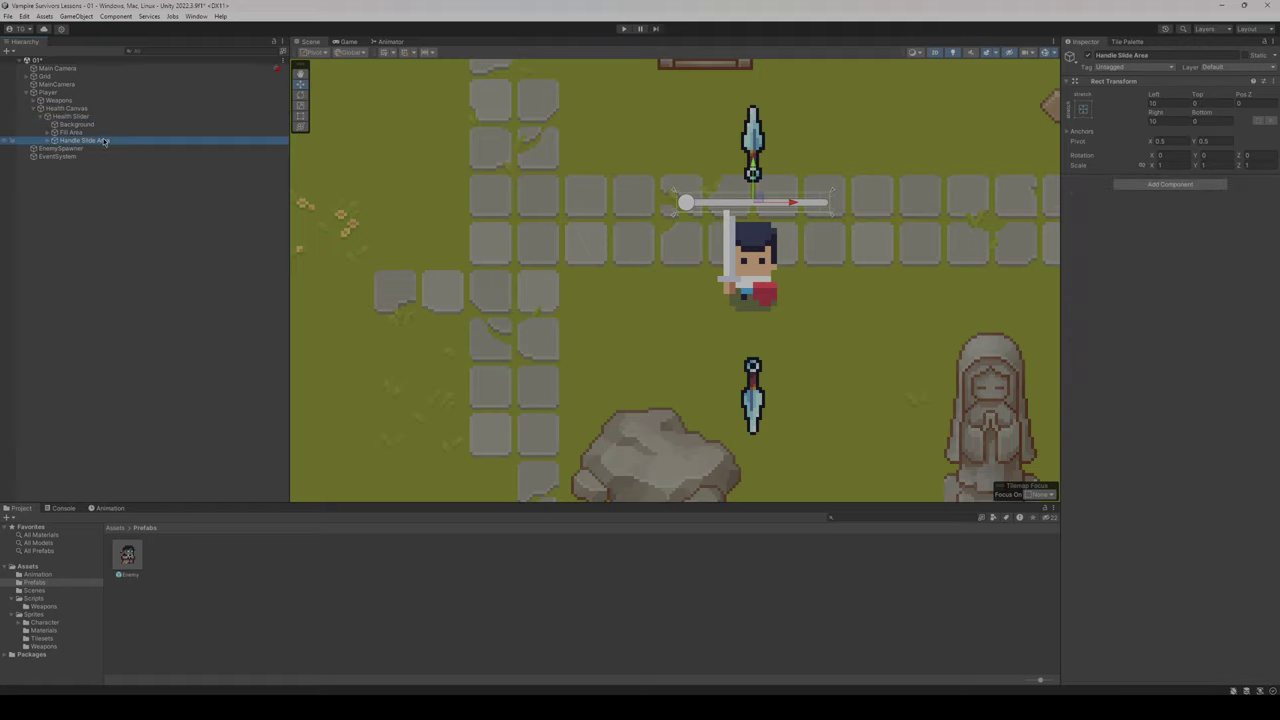
key(Delete)
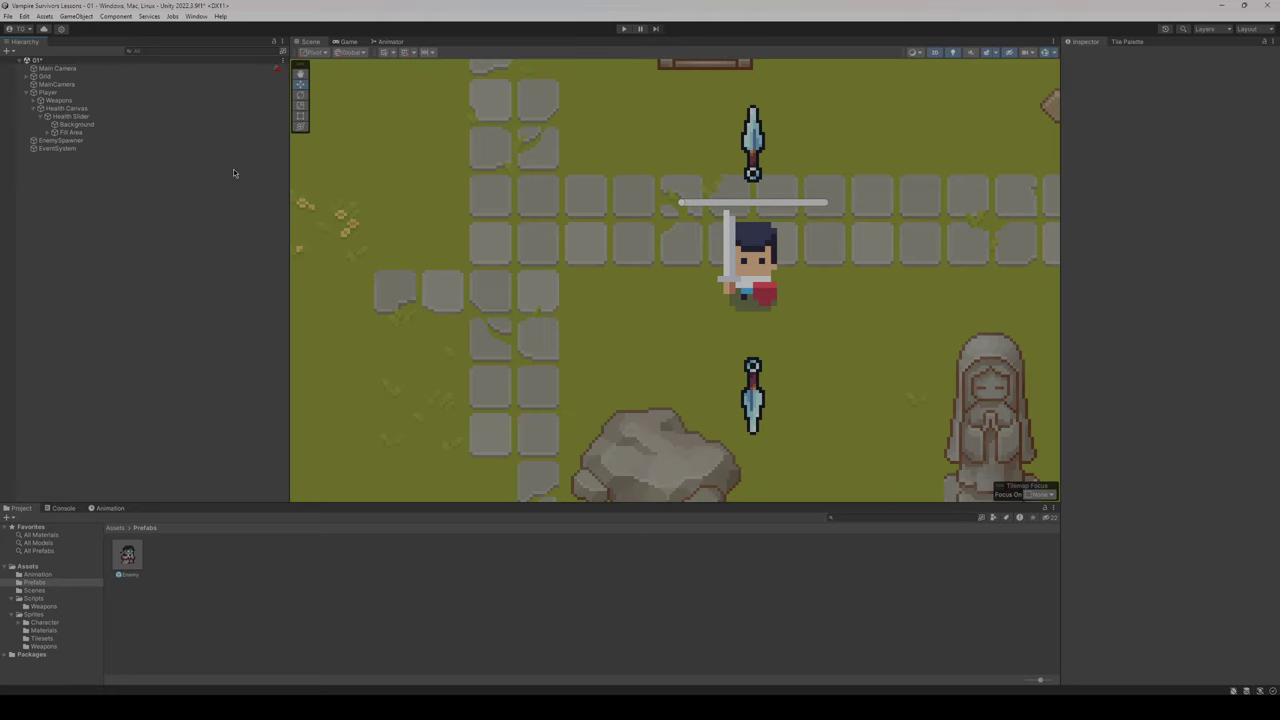
- Test the Health Slider's value between 0 and 1, leave it at 1, and disable Interactable
click(83, 117)
click(1155, 405)
mouse_move(1156, 405)
mouse_down()
mouse_move(1271, 411)
mouse_move(1130, 406)
mouse_move(1262, 408)
mouse_up()
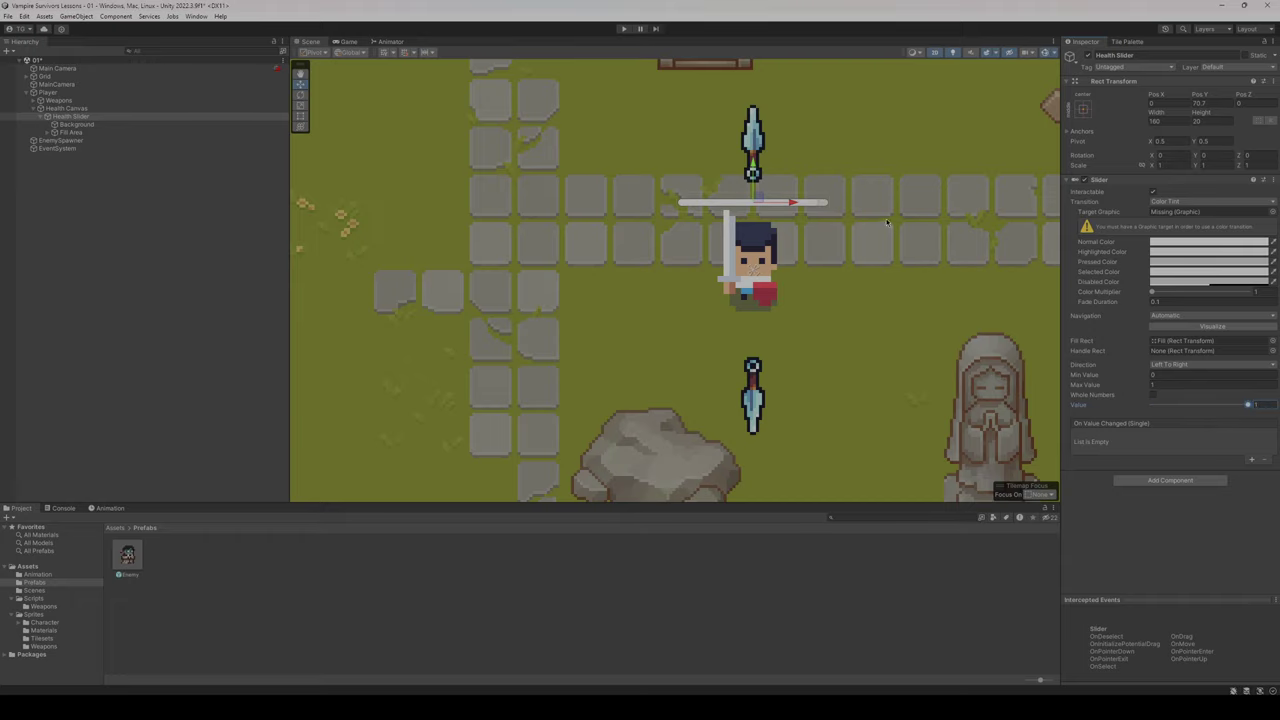
scroll(820, 215, up, 8)
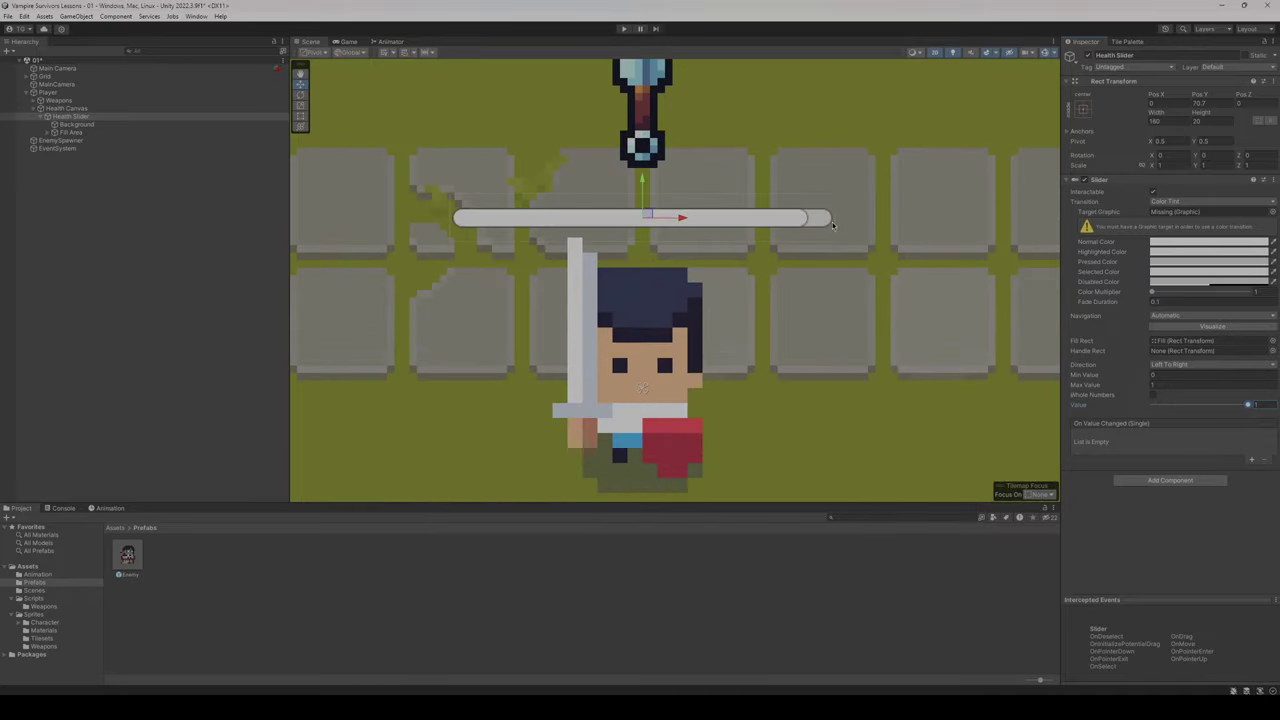
drag(1248, 404, 1127, 406)
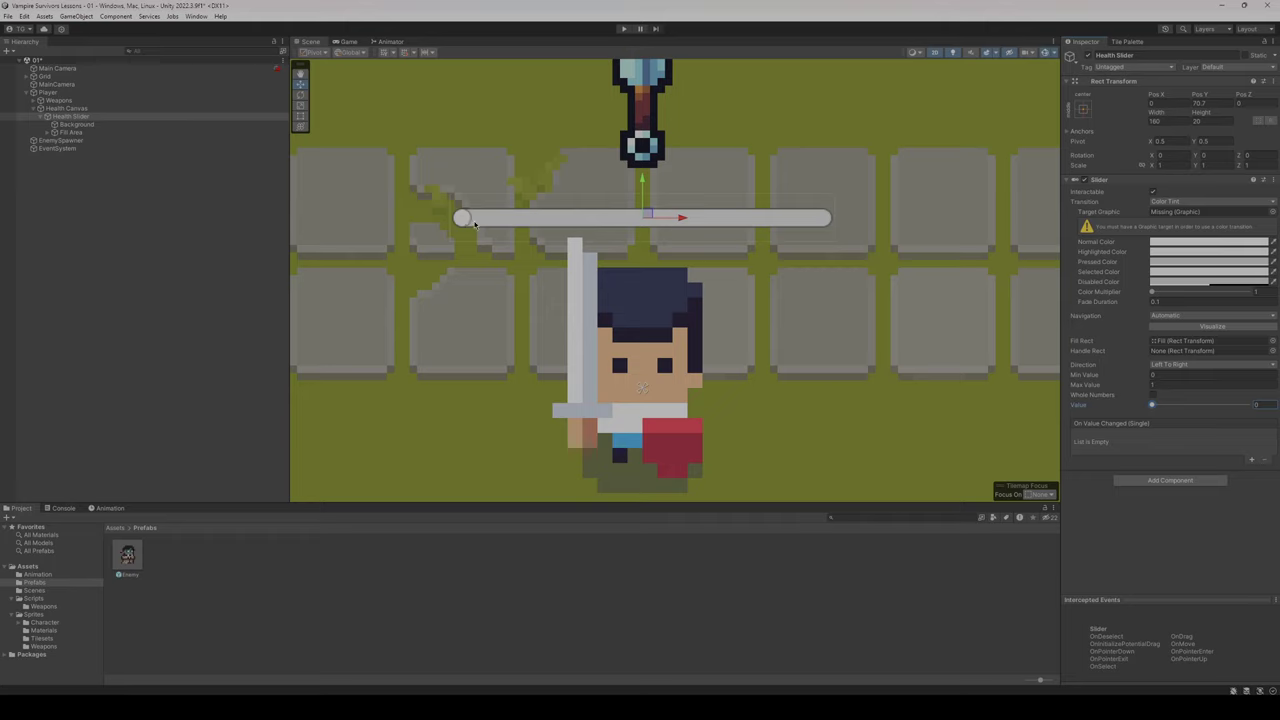
drag(1152, 404, 1266, 410)
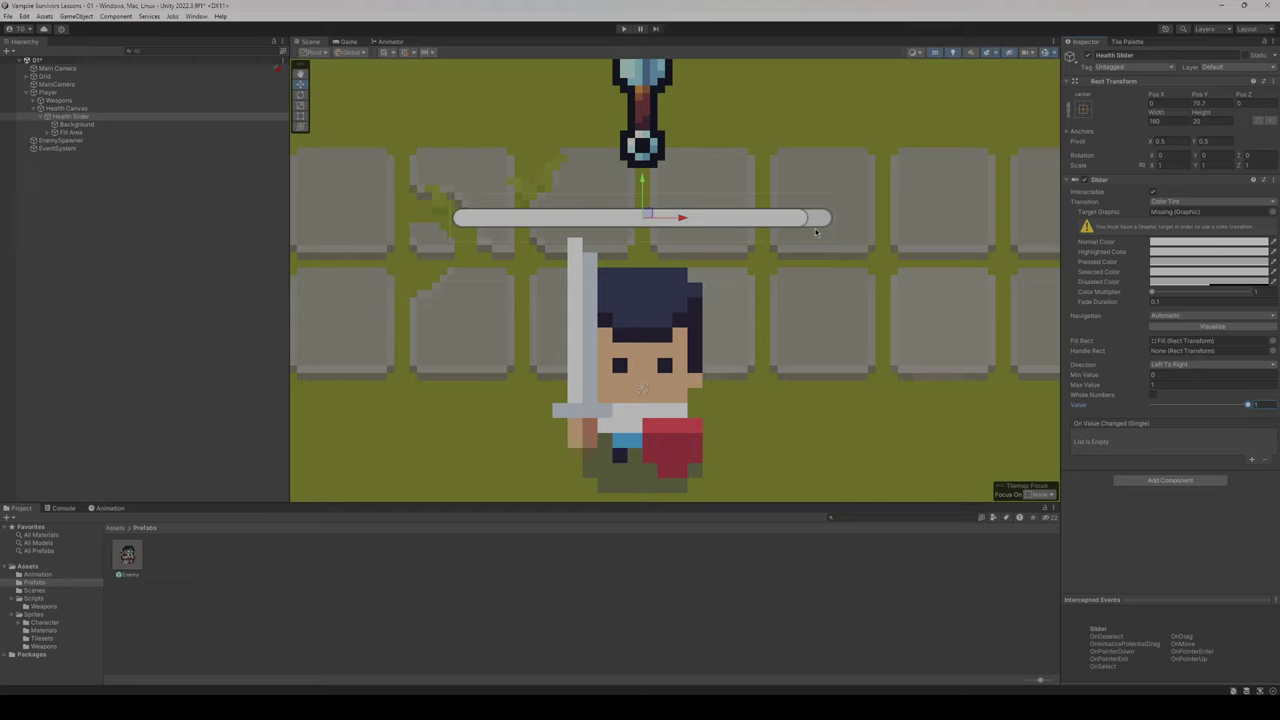
click(1155, 194)
- Remove the source image from the Health Slider's Background
click(75, 124)
click(1195, 219)
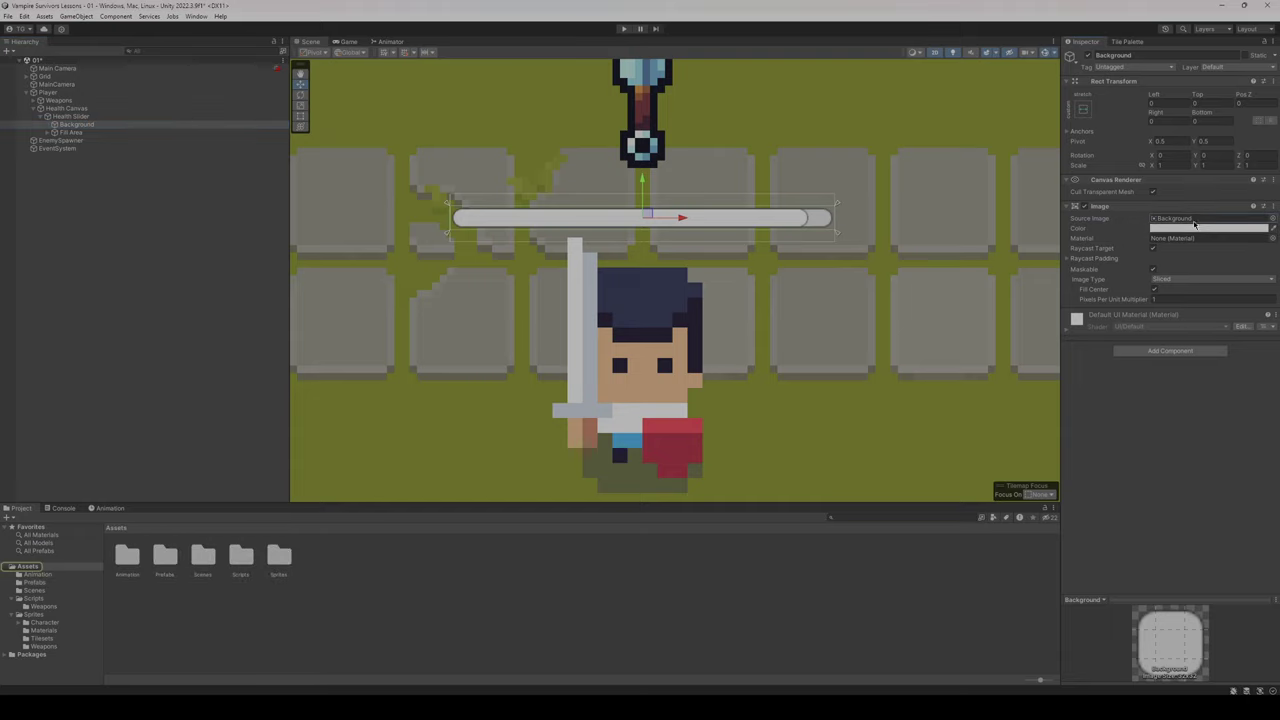
key(Delete)
- Remove the source image from the Fill object inside the slider's Fill Area
click(88, 134)
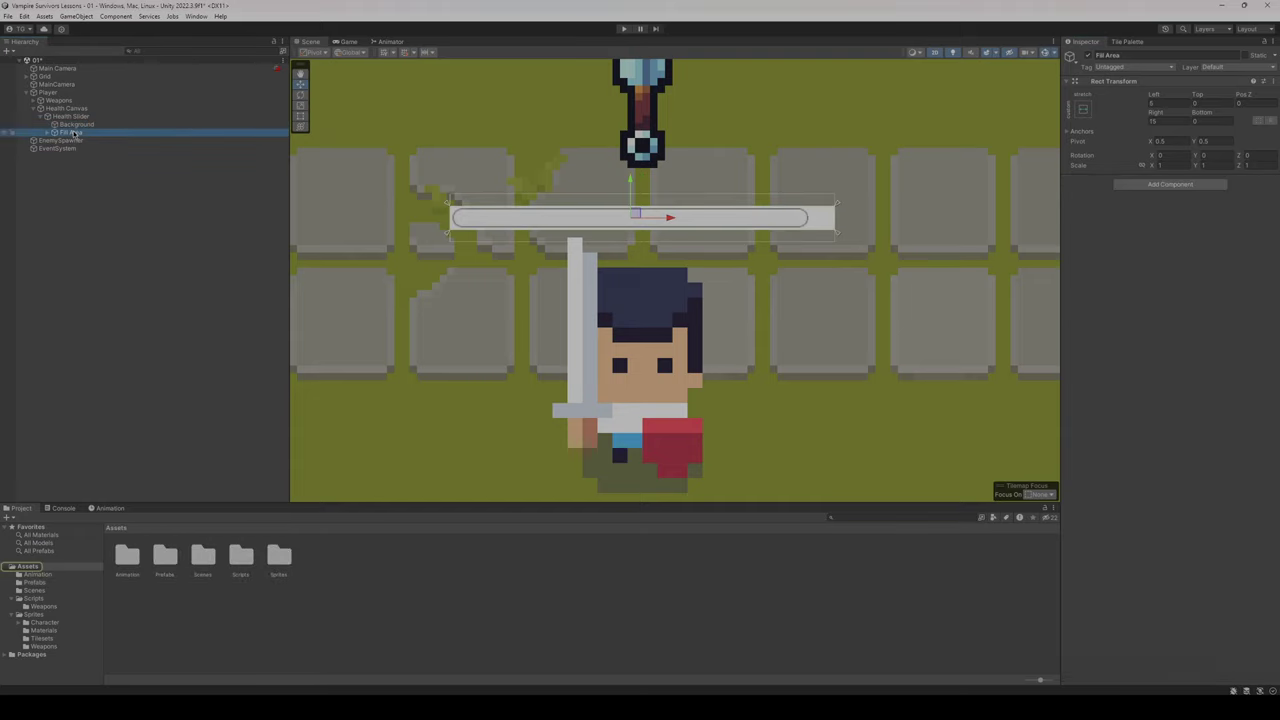
click(47, 132)
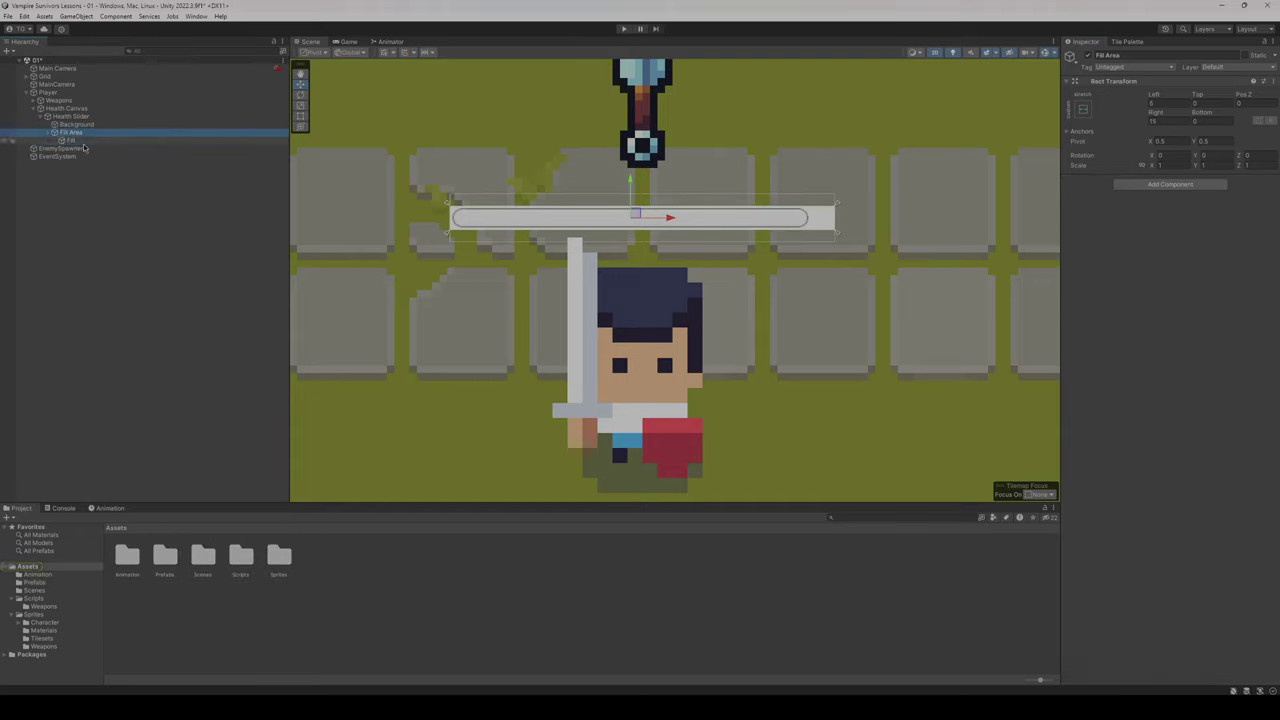
click(68, 140)
click(1213, 230)
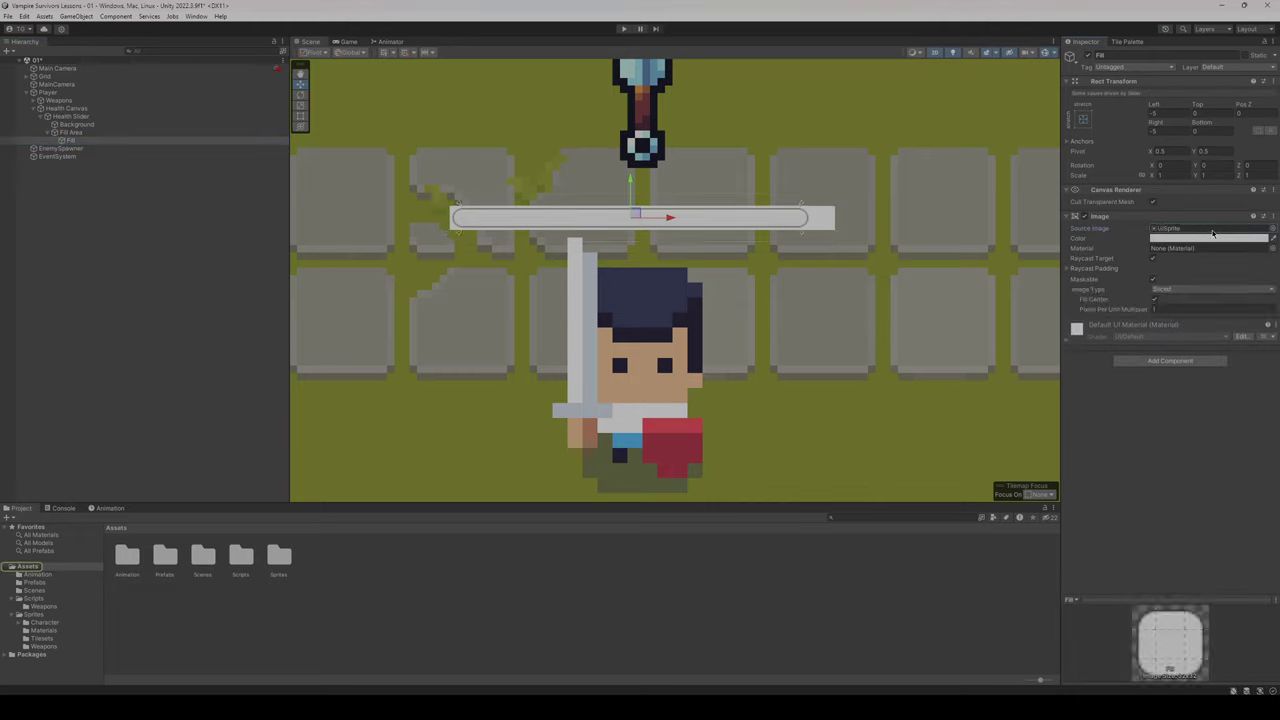
key(Delete)
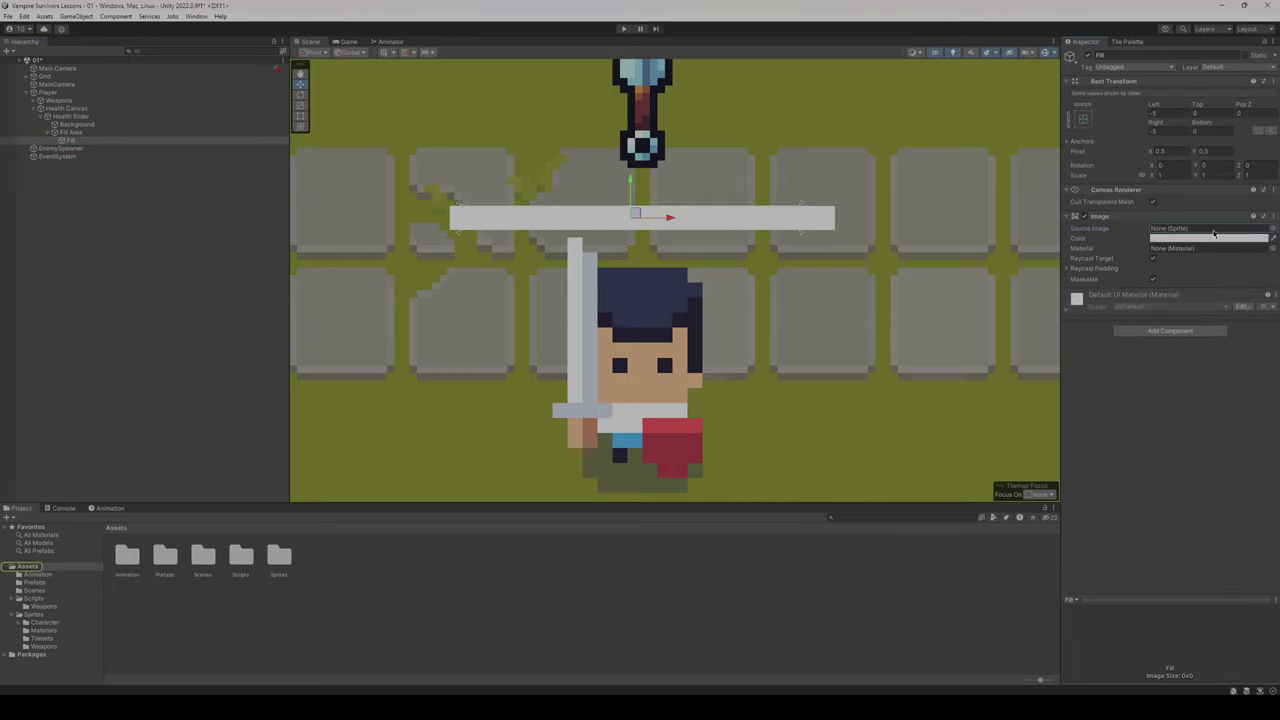
click(1052, 258)
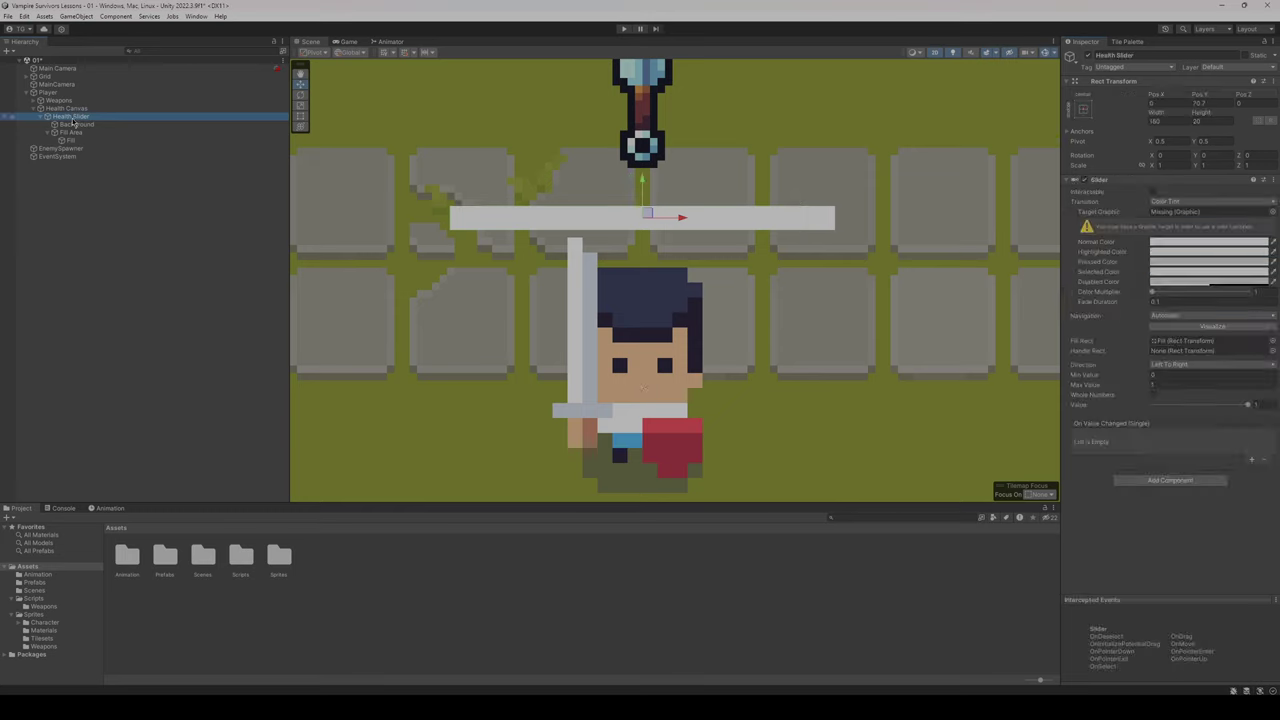
- Color the slider's Background near-black (080707) and lower the Health Slider's value to about two thirds of its range
mouse_move(1248, 406)
mouse_down()
mouse_move(1174, 405)
mouse_move(1268, 401)
mouse_up()
click(73, 125)
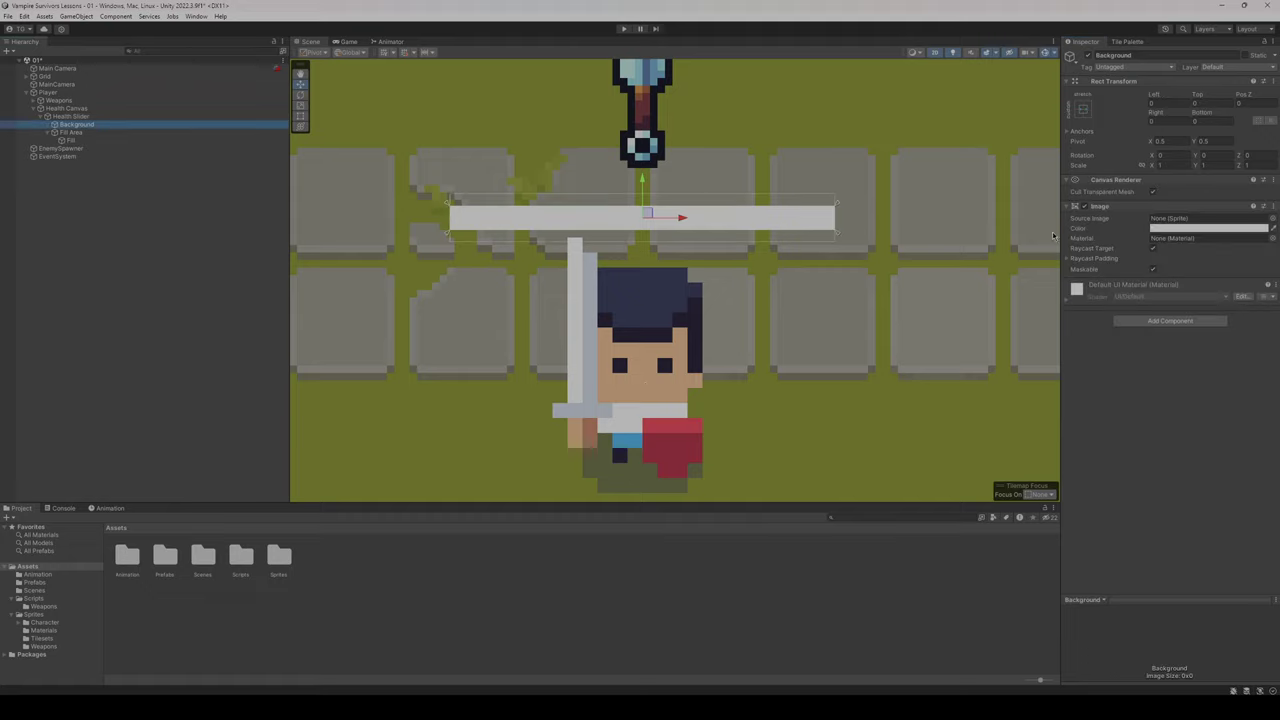
click(1162, 230)
drag(1195, 312, 1199, 334)
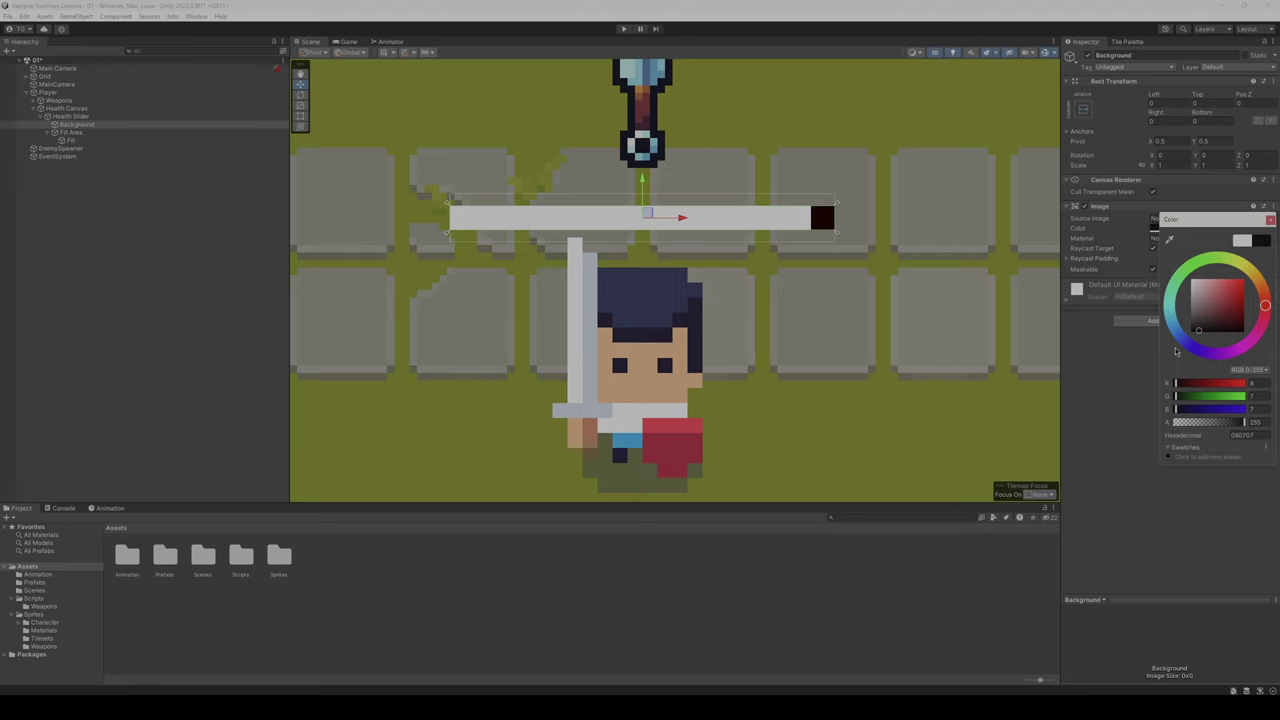
click(120, 116)
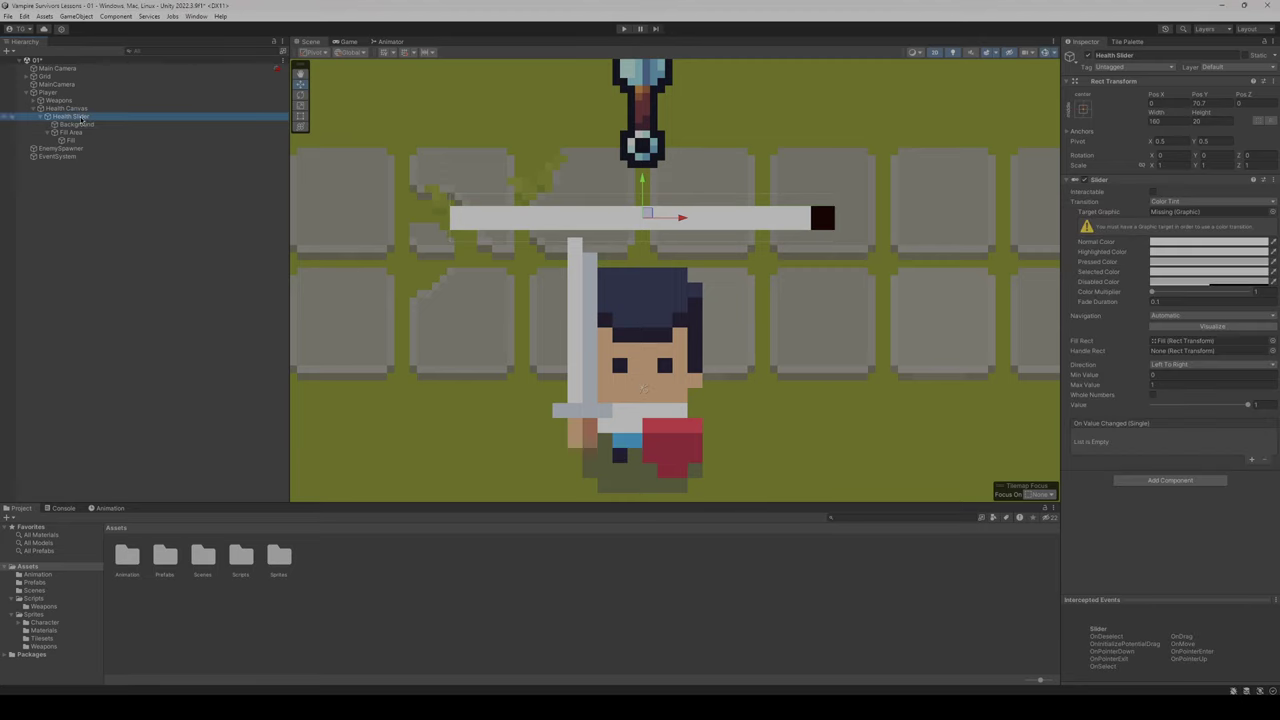
mouse_move(1248, 406)
mouse_down()
mouse_move(1120, 420)
mouse_move(1262, 412)
mouse_move(1122, 440)
mouse_move(1270, 418)
mouse_move(1150, 410)
mouse_move(1216, 406)
mouse_up()
- Color the Fill image red and set the Health Slider's value to 1
click(70, 132)
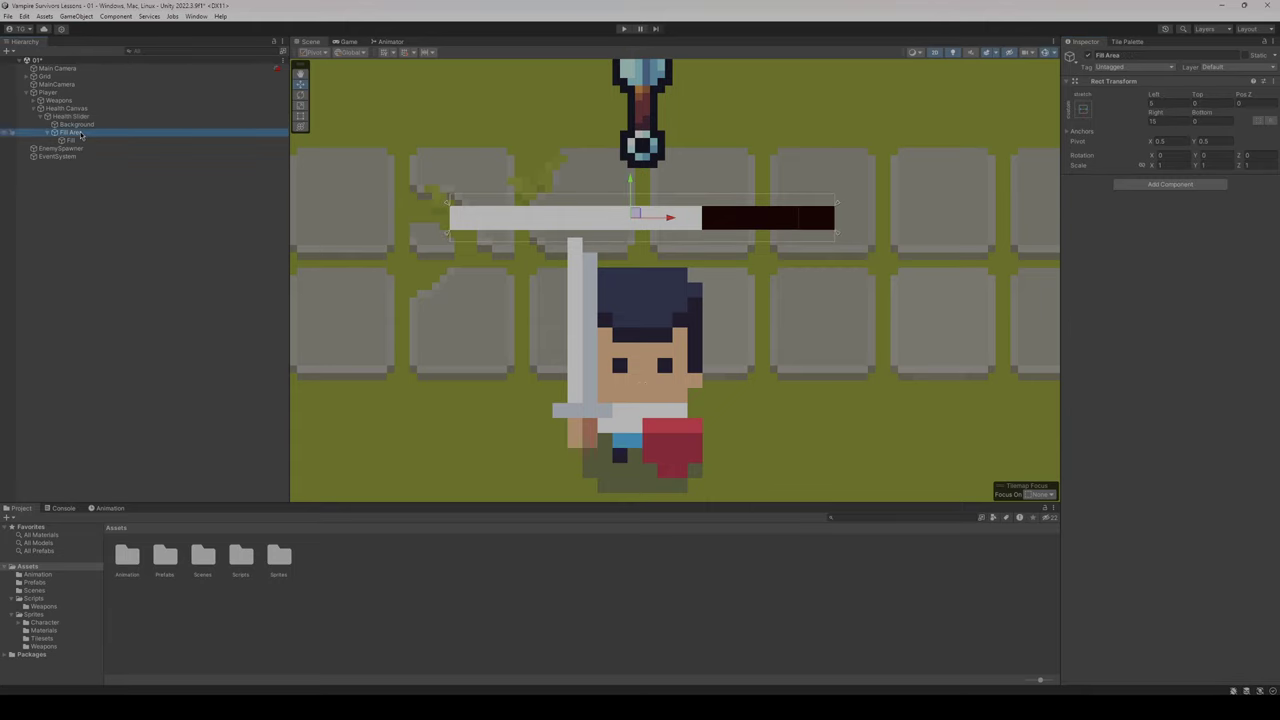
click(70, 141)
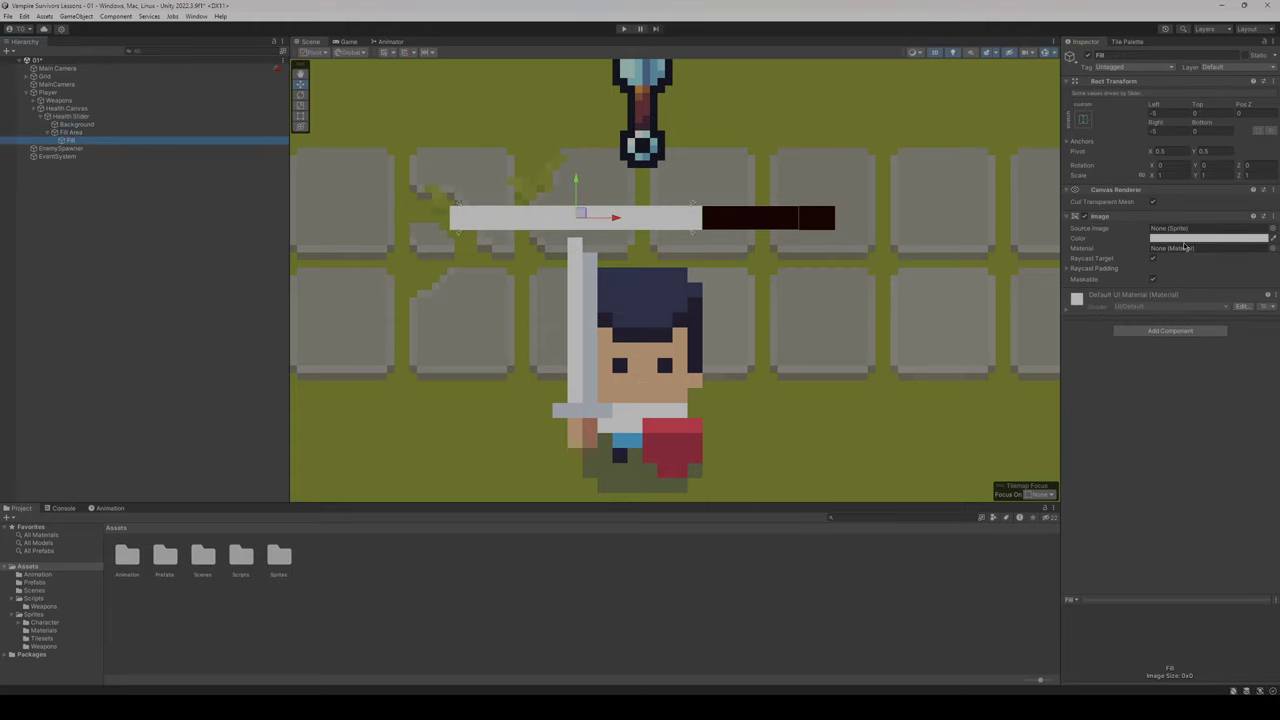
click(1184, 240)
click(1230, 305)
click(70, 116)
mouse_move(1217, 404)
mouse_down()
mouse_move(1262, 406)
mouse_move(1129, 402)
mouse_move(1258, 399)
mouse_up()
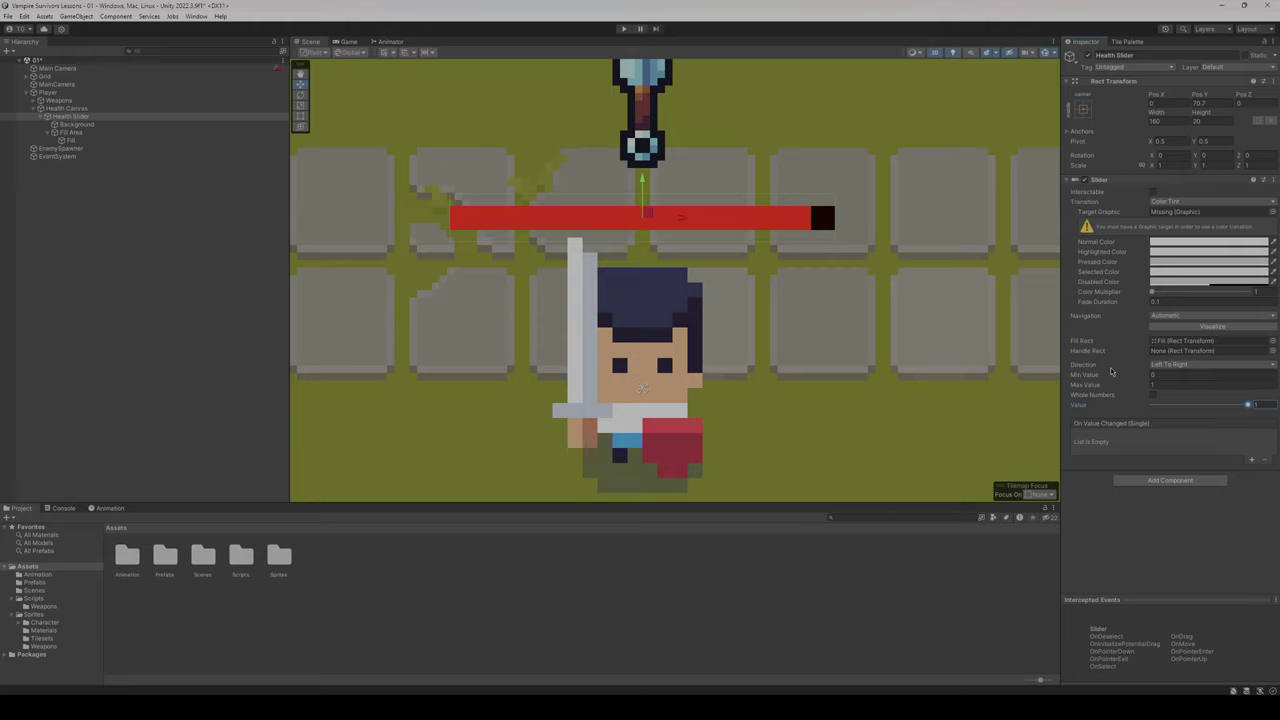
- Anchor the slider's Background to stretch in both directions and set its Top and Bottom offsets to 0
click(75, 124)
click(74, 117)
click(75, 124)
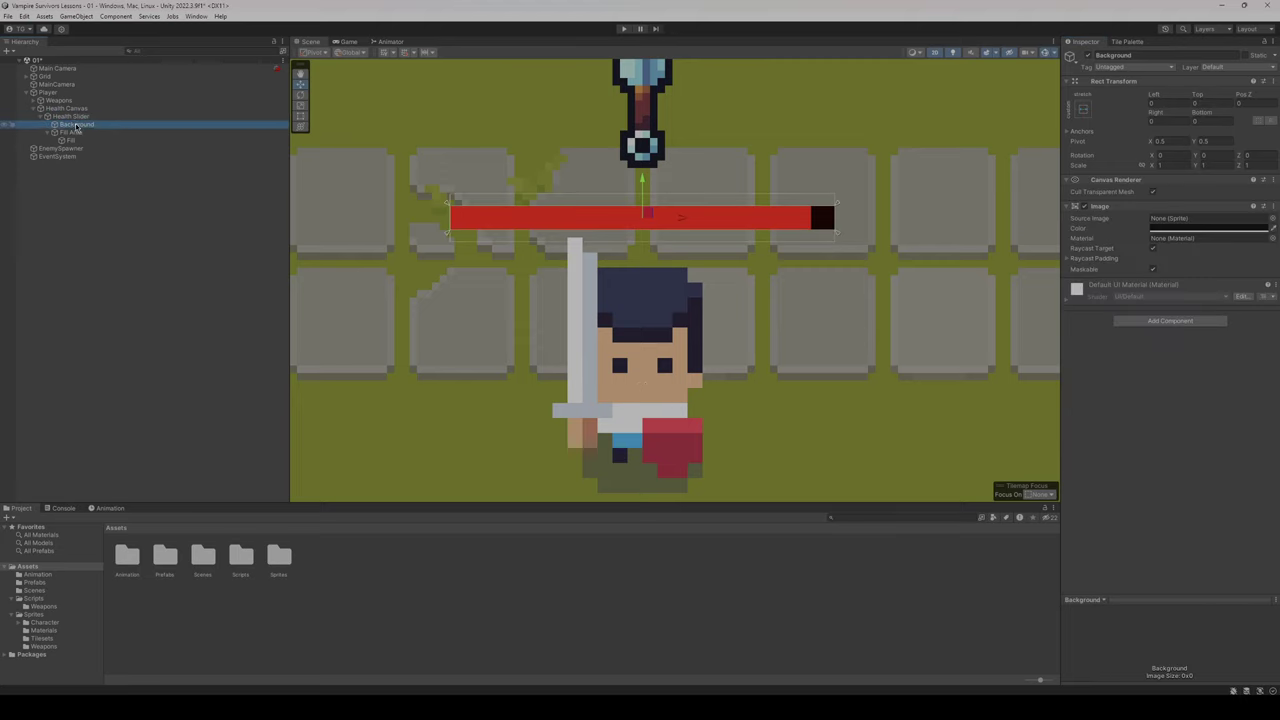
click(1083, 109)
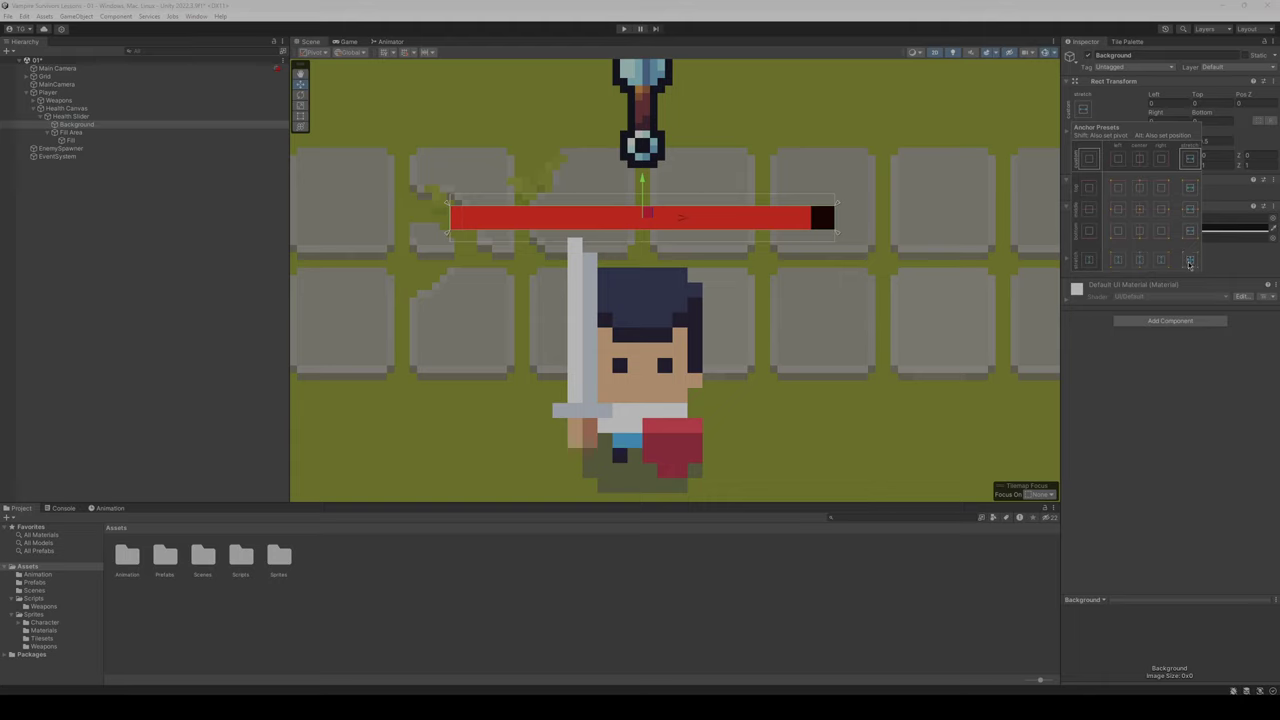
click(1083, 110)
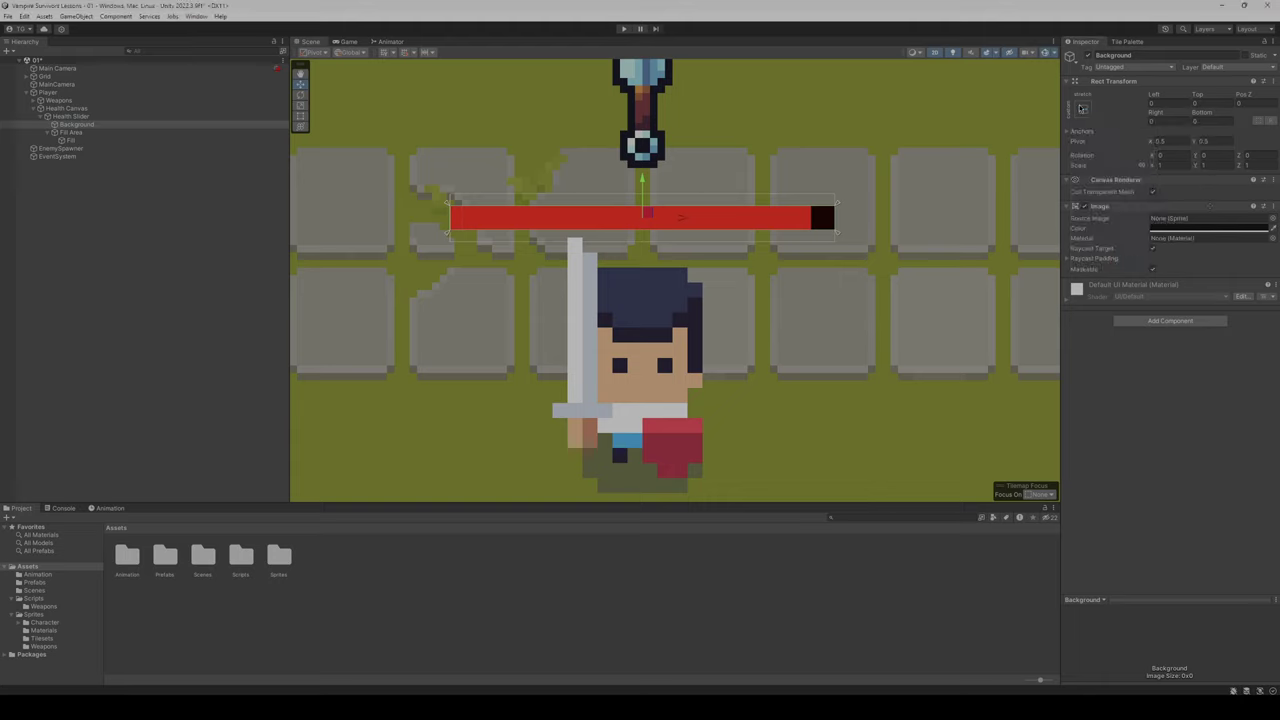
click(1083, 110)
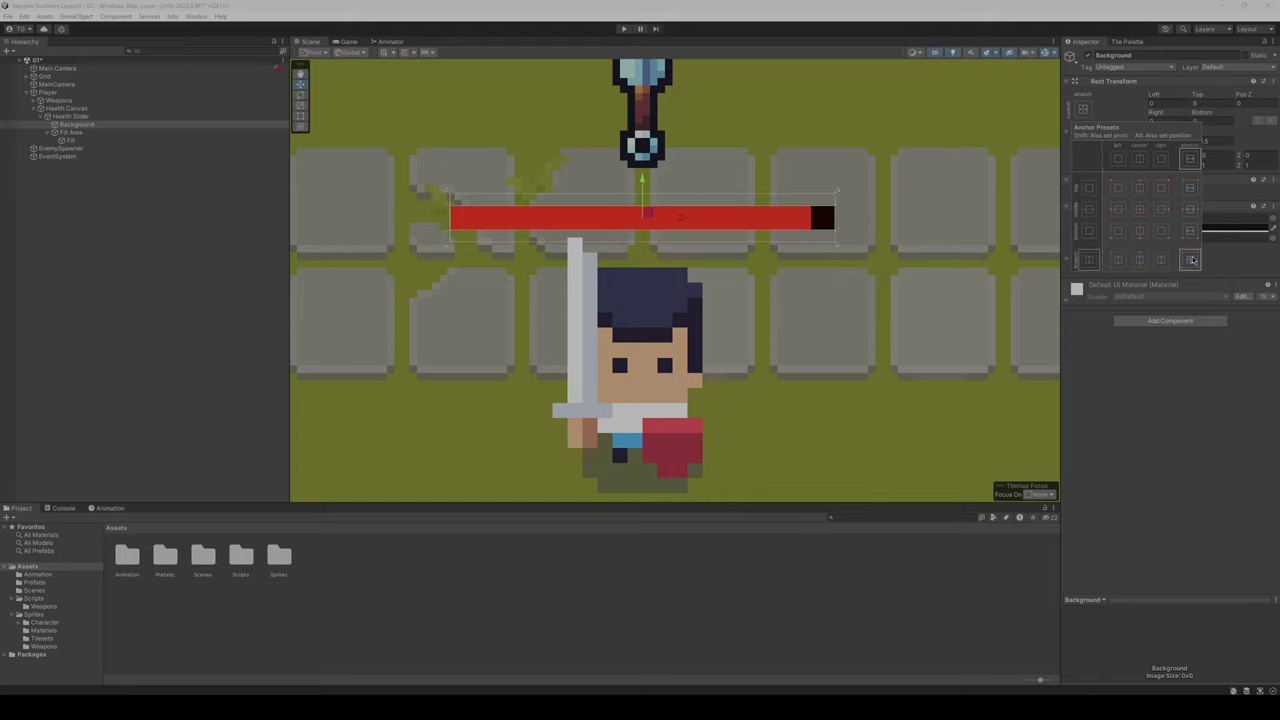
click(1191, 259)
click(1205, 103)
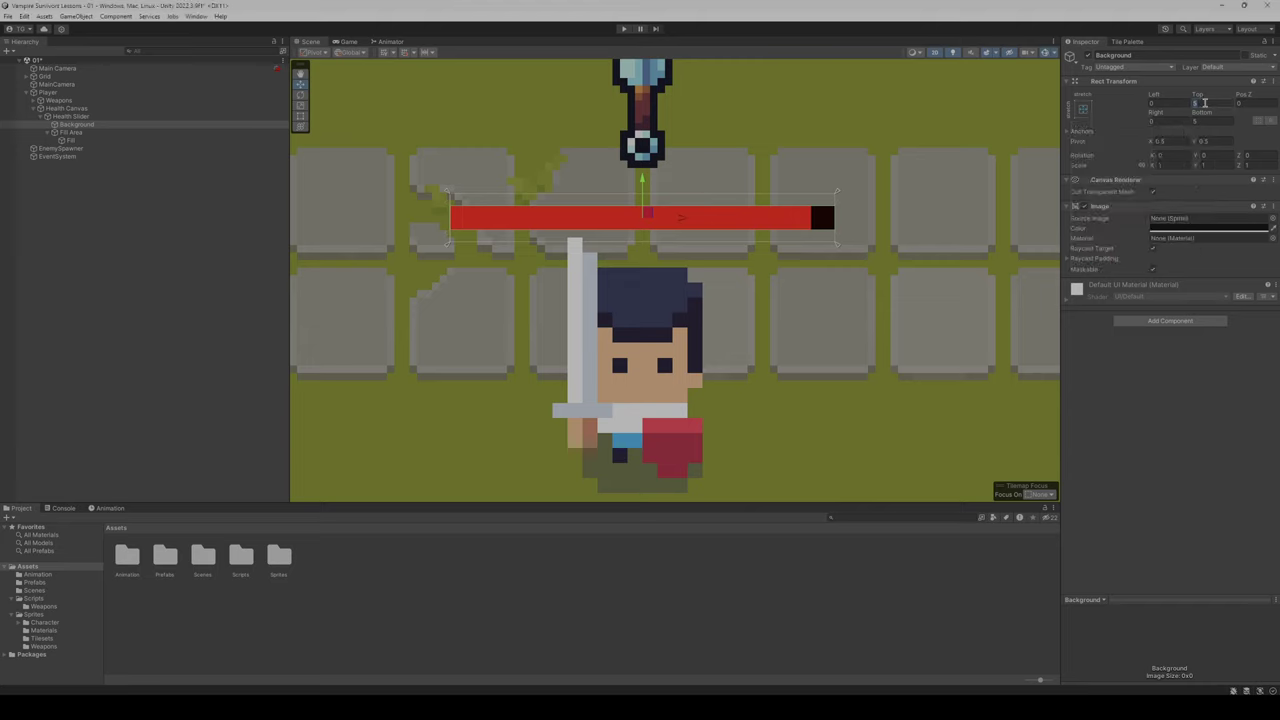
text(0)
click(1204, 120)
text(0)
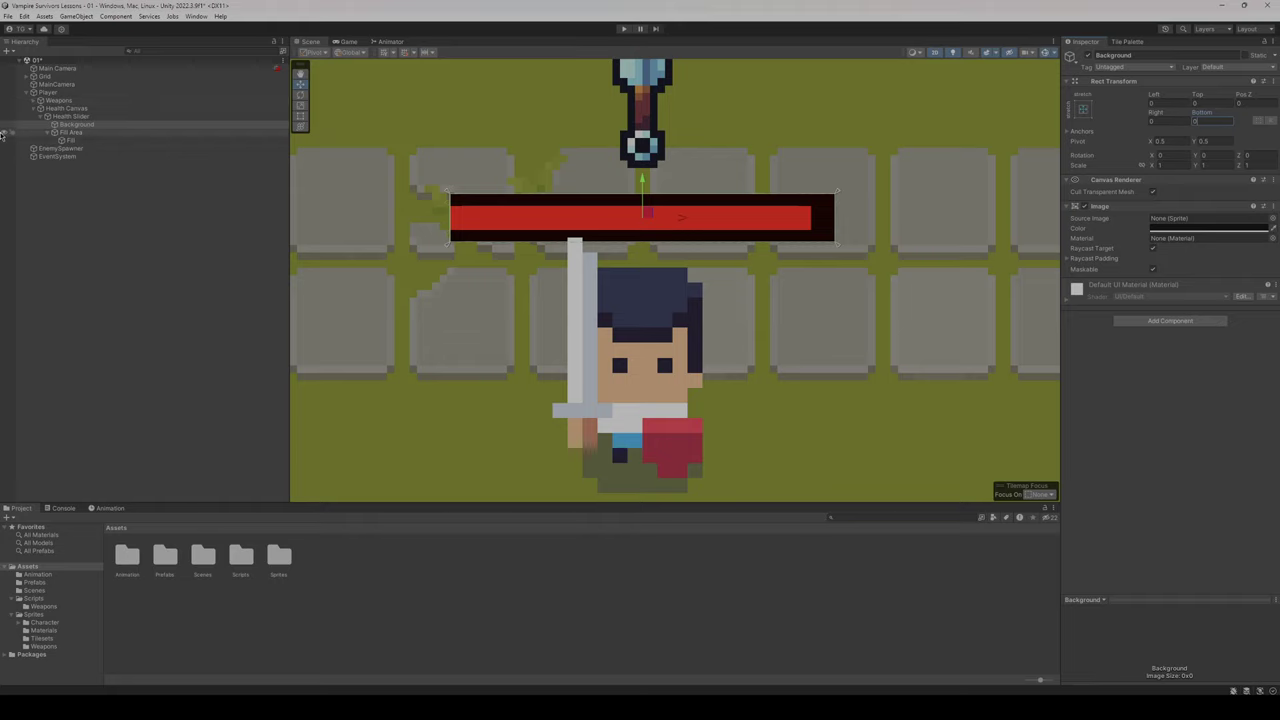
- Stretch the Fill Area in both directions and set its Left, Top, Right and Bottom offsets to 0
click(76, 132)
click(1083, 108)
click(1163, 103)
text(0)
click(1205, 103)
text(0)
click(1210, 121)
text(0)
click(1165, 121)
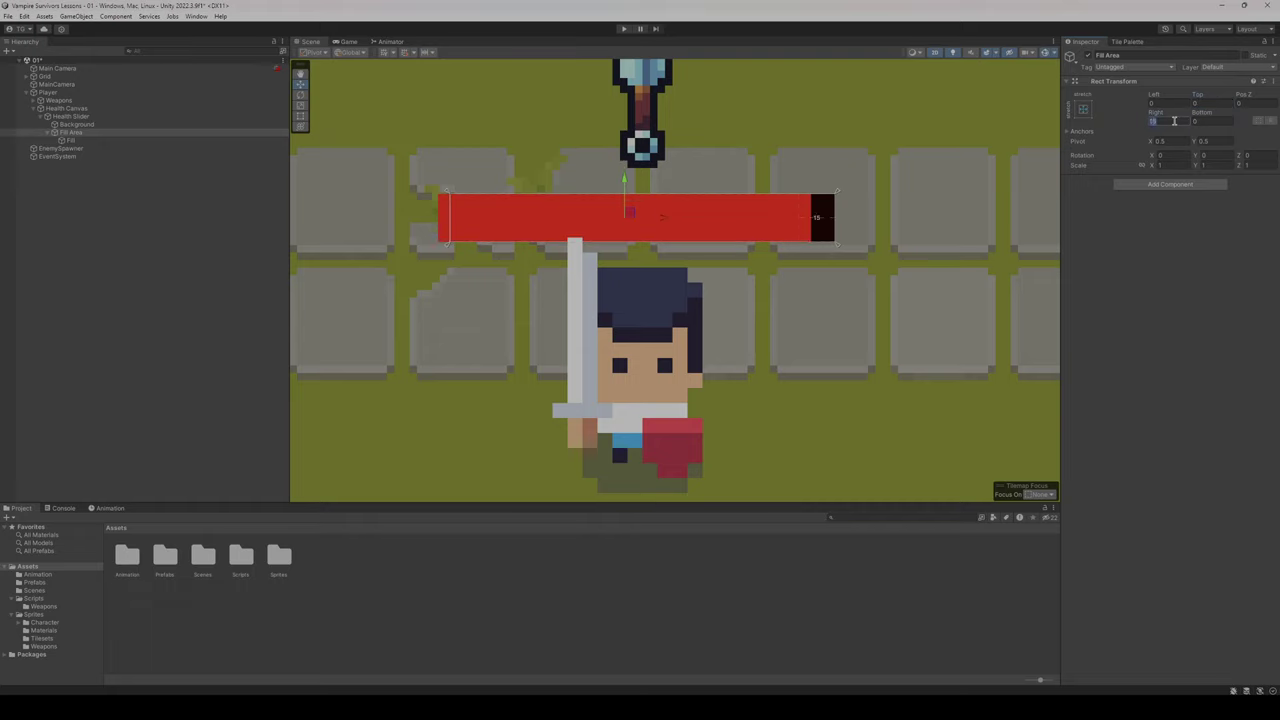
text(0)
- Stretch the Fill object across its Fill Area with Left and Right offsets of 0
click(72, 141)
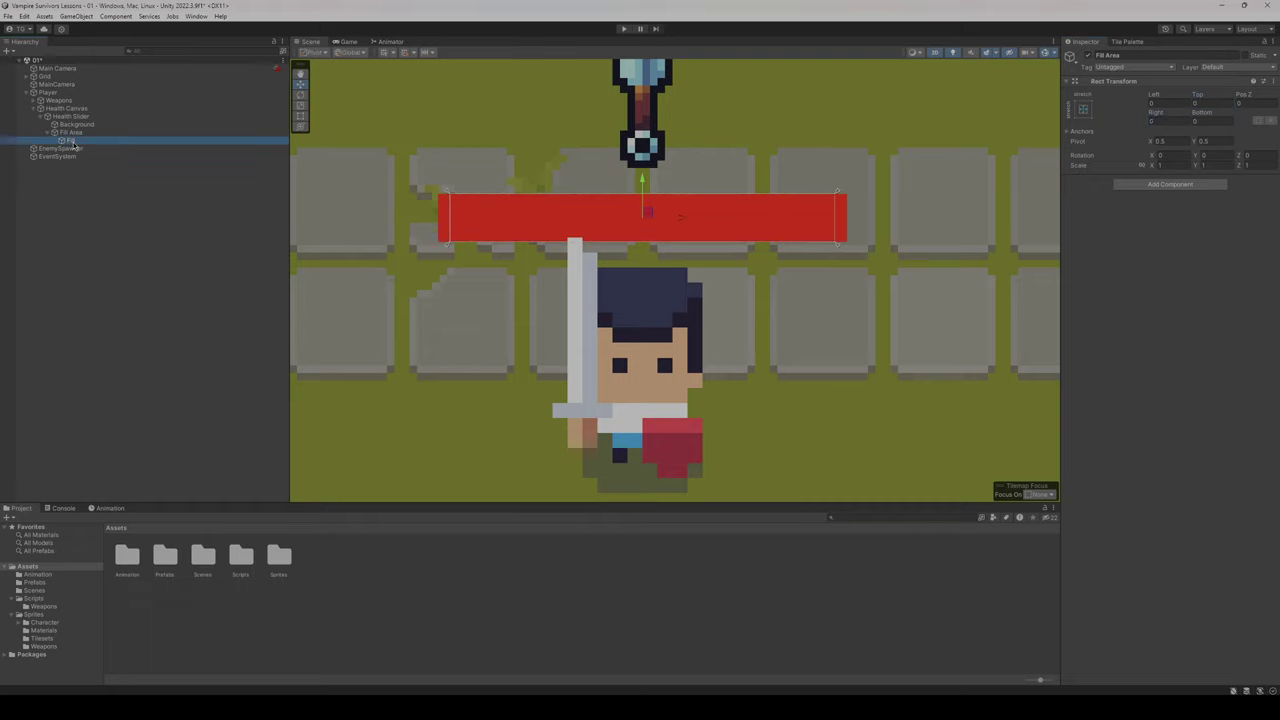
click(1083, 118)
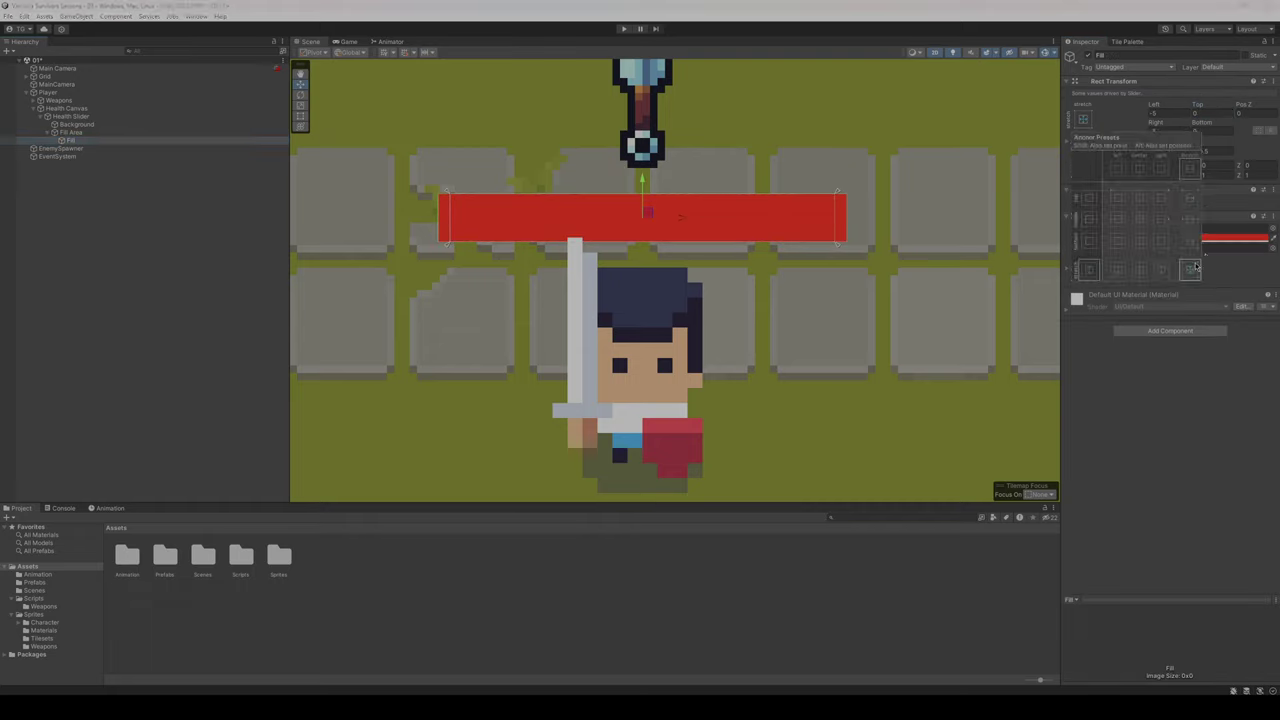
click(1190, 269)
drag(1167, 134, 1185, 140)
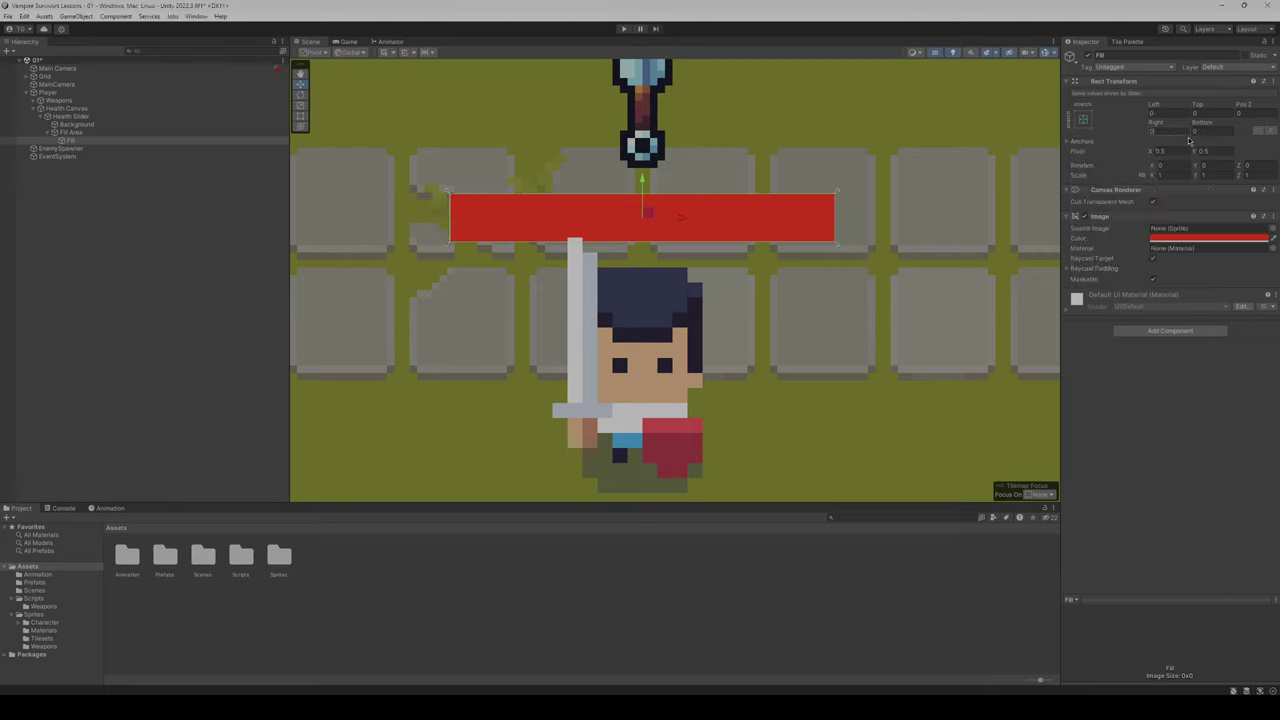
- Try out the Health Slider's value, leaving it at 1, and raise the bar slightly to a Y position of about 75
click(70, 116)
mouse_move(1251, 404)
mouse_down()
mouse_move(1149, 405)
mouse_move(1258, 422)
mouse_move(1143, 422)
mouse_move(1277, 422)
mouse_up()
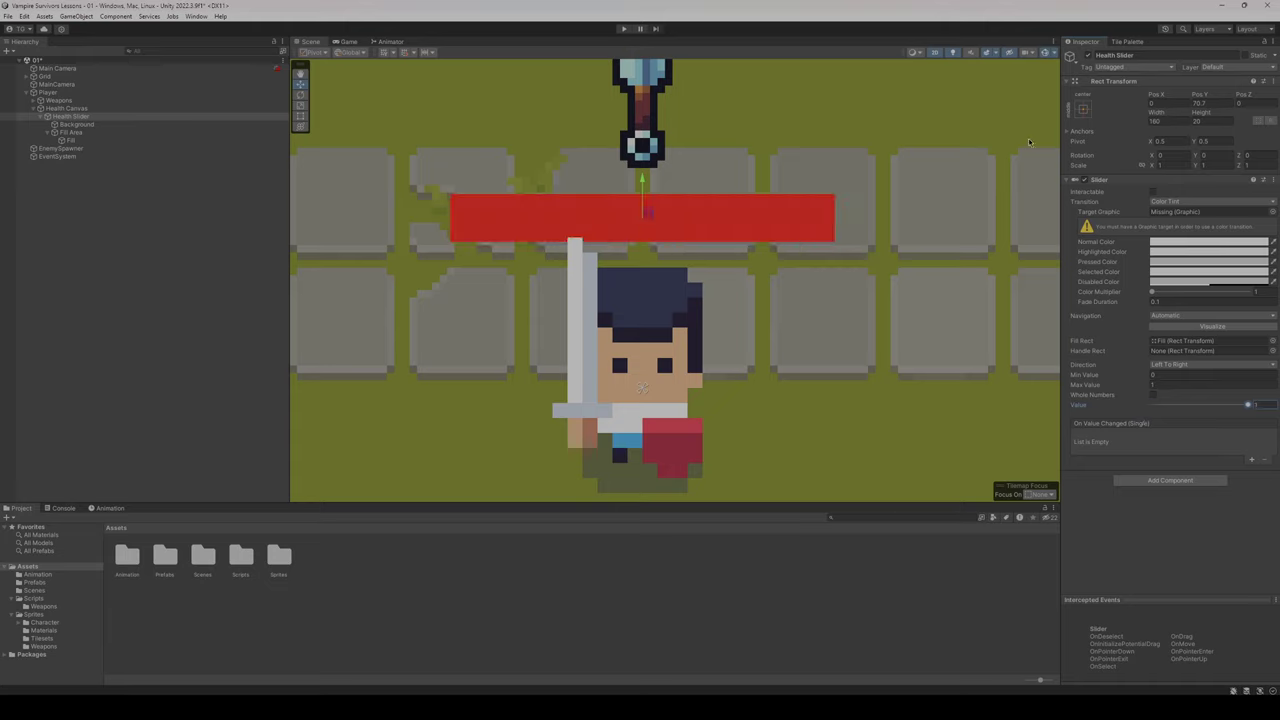
click(66, 117)
drag(648, 184, 647, 176)
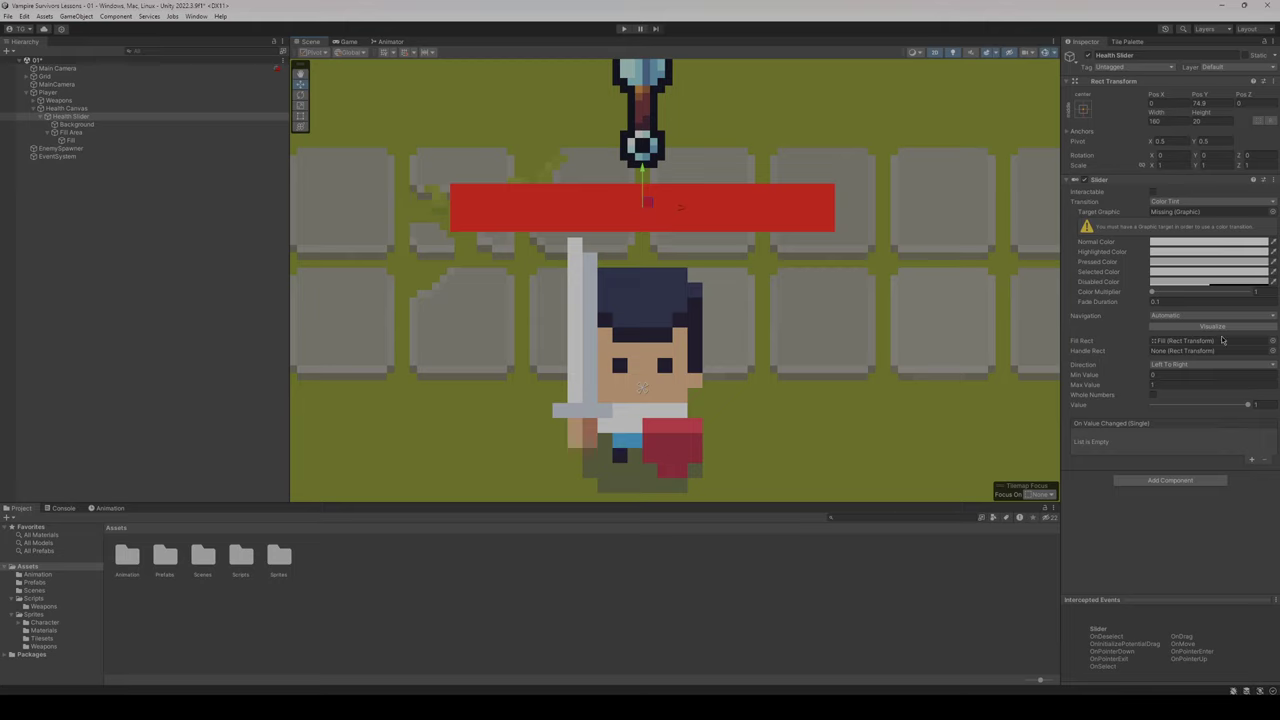
mouse_move(1247, 404)
mouse_down()
mouse_move(1203, 405)
mouse_move(1247, 406)
mouse_move(1199, 418)
mouse_move(1257, 415)
mouse_up()
- Open the PlayerController script from the project's Scripts folder in the code editor
double_click(240, 558)
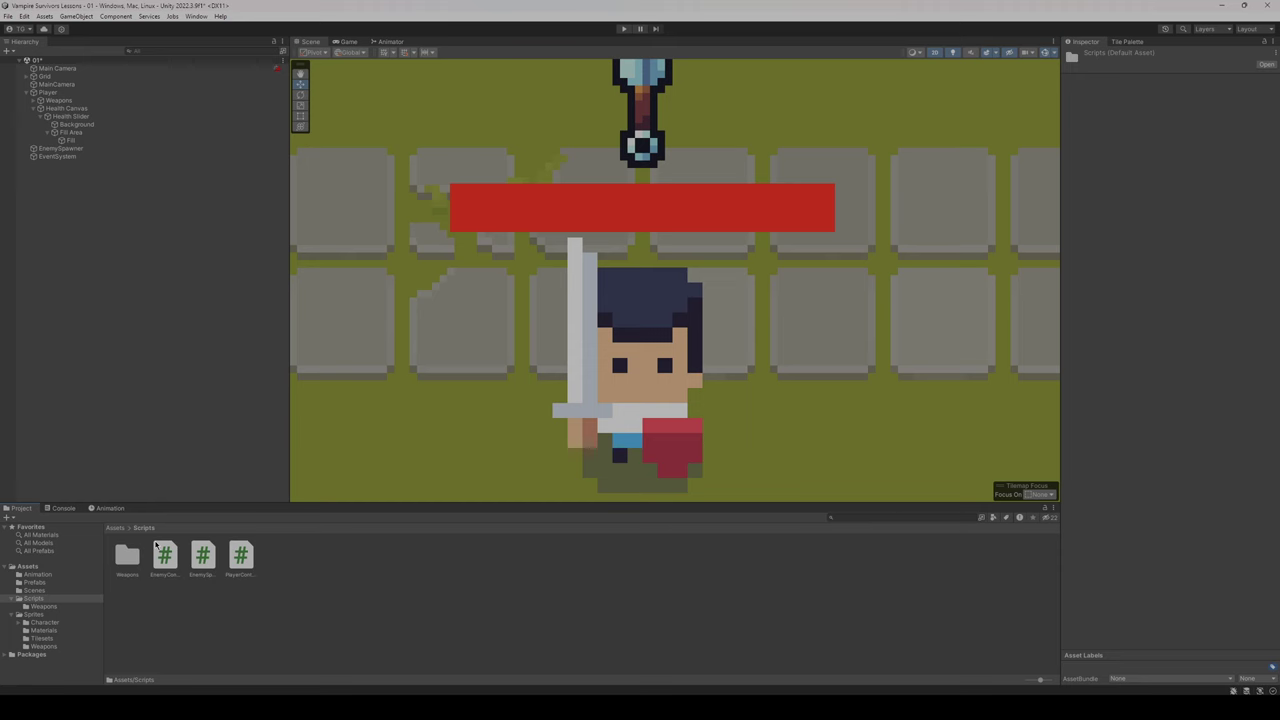
double_click(240, 556)
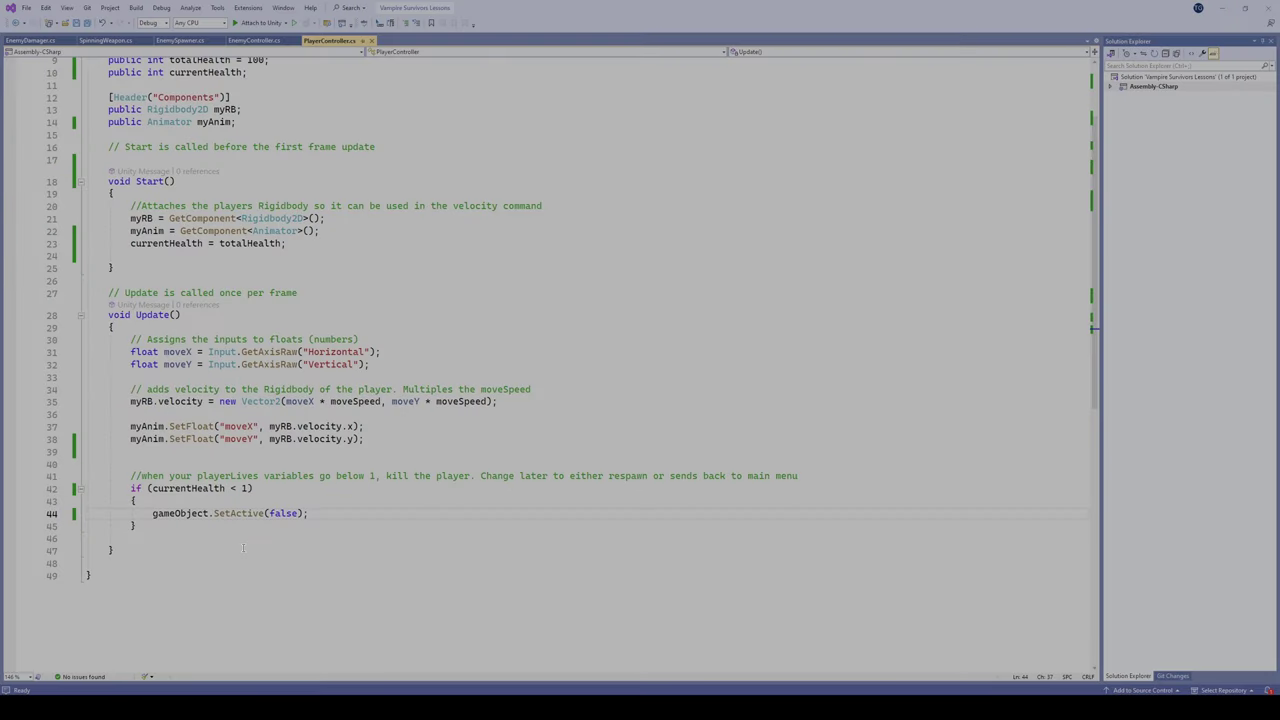
scroll(353, 158, up, 3)
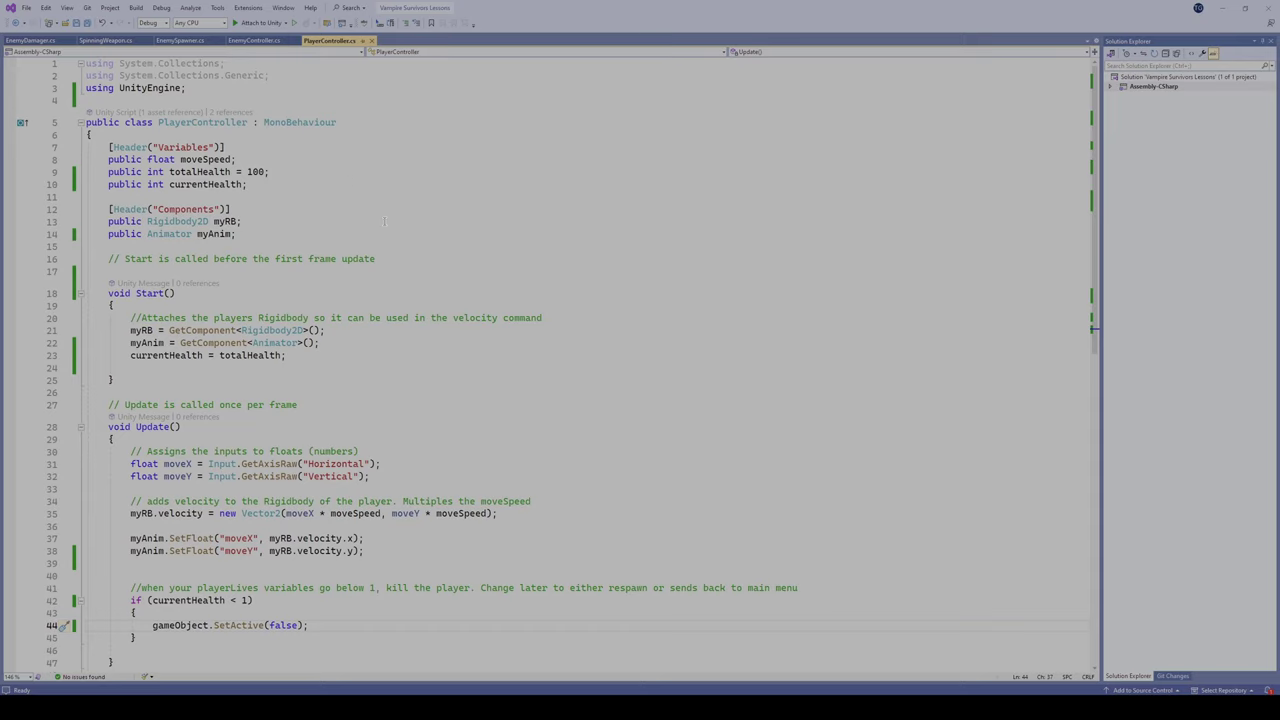
- Add the directive "using UnityEngine.UI;" below the existing using lines of PlayerController and save the script
click(184, 88)
key(Return)
text(using UnityEngine)
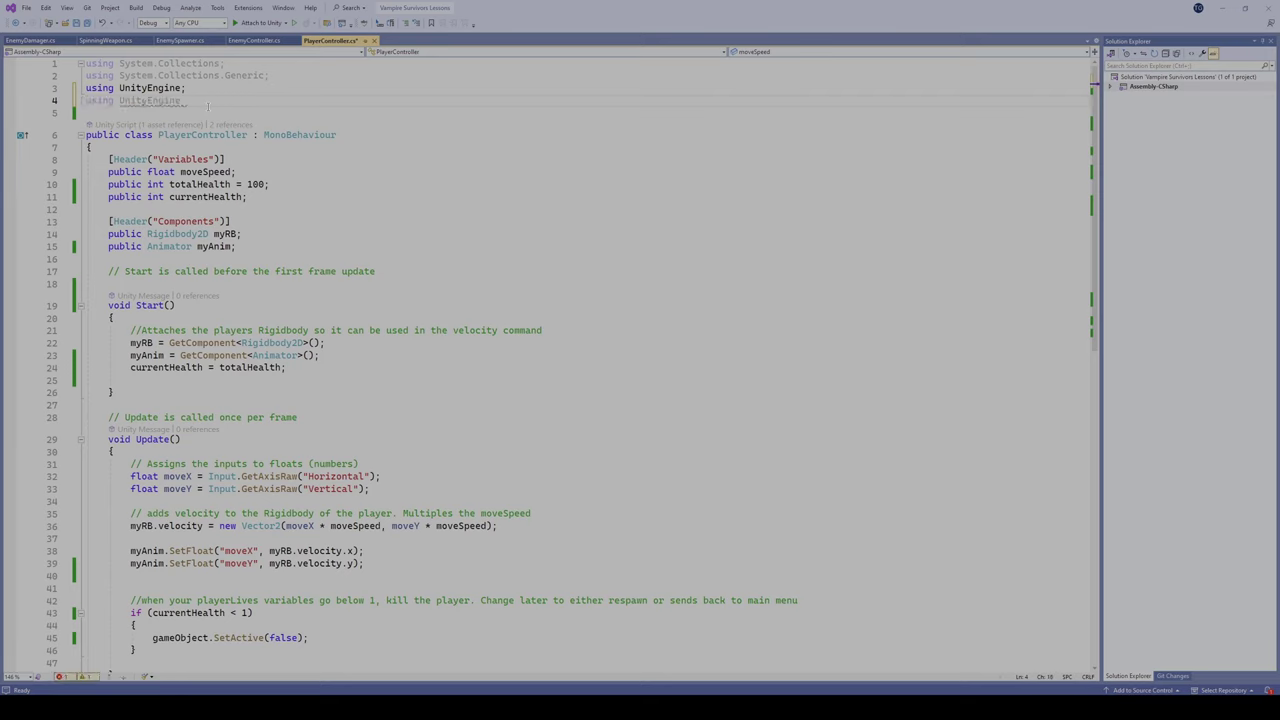
text(.UI)
key(ctrl+s)
- Declare "public Slider healthSlider;" below the Animator variable under the Components header
click(298, 185)
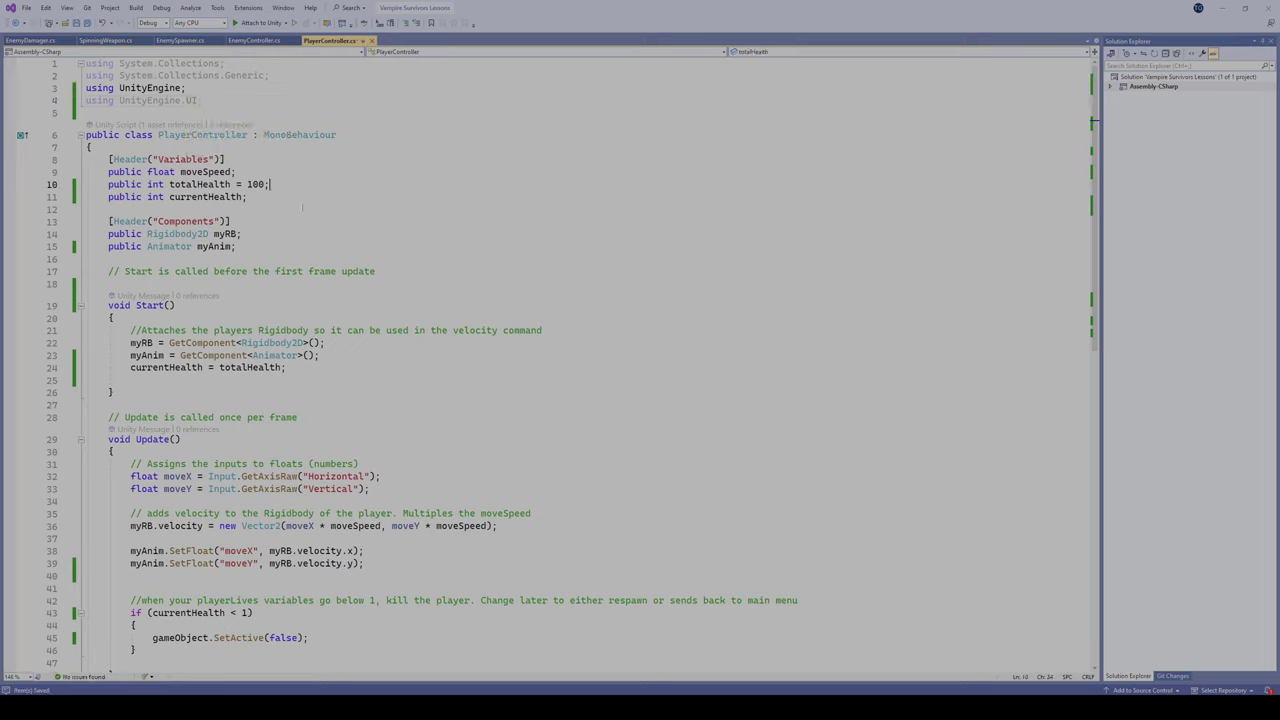
key(Down)
key(Down)
key(Down)
key(Down)
key(Down)
key(Return)
text(public slider)
key(Escape)
text(healthSl)
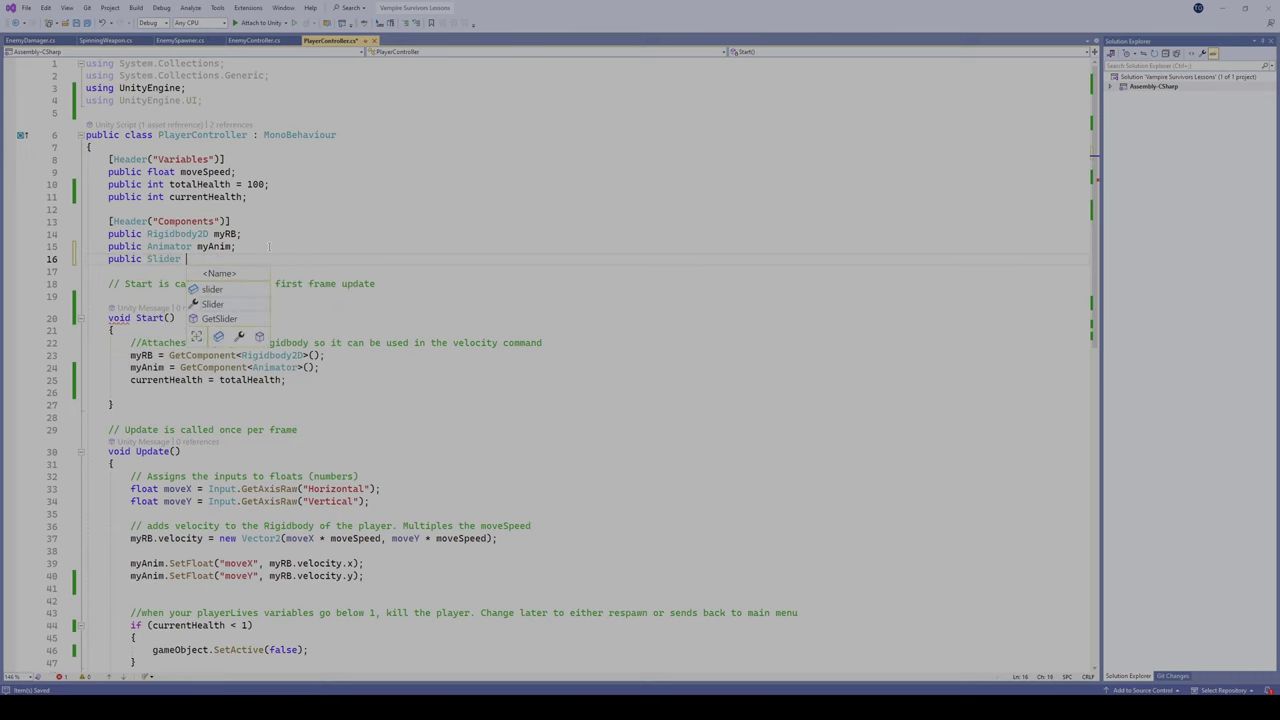
text(ider;)
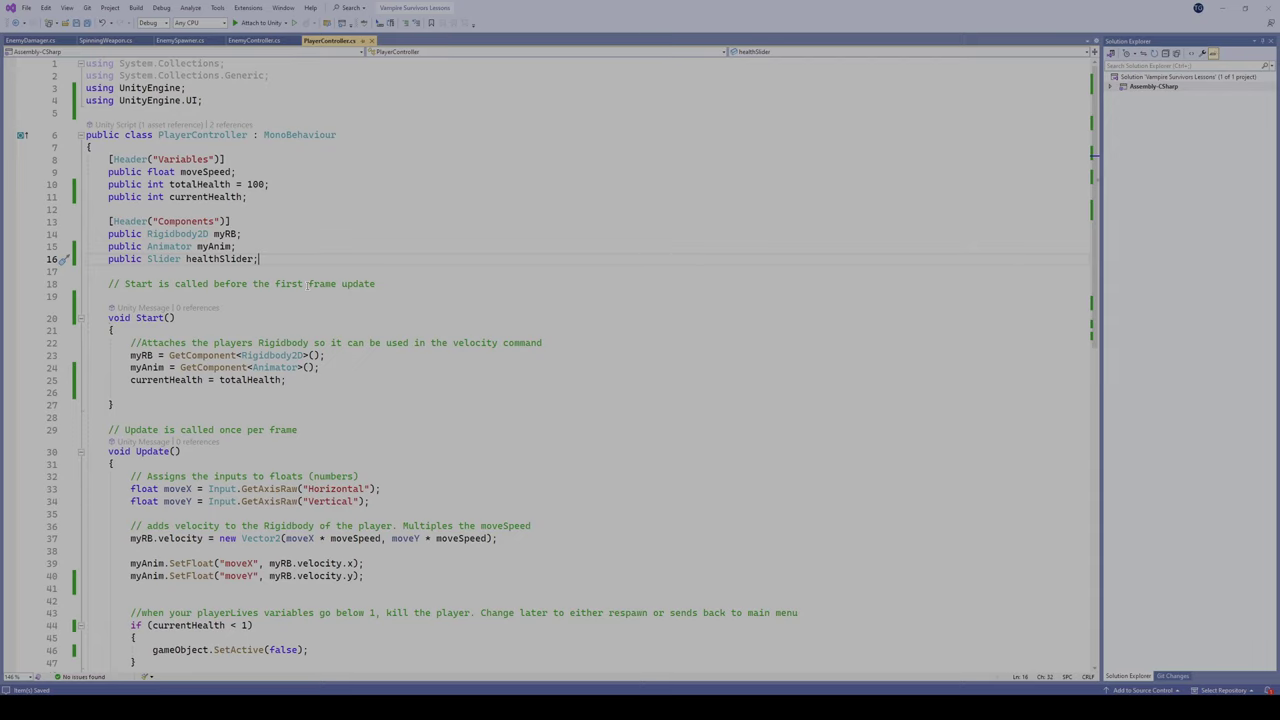
- In Start, add "healthSlider.maxValue = totalHealth;" below the currentHealth assignment, separated by a blank line
click(304, 380)
key(Return)
key(Return)
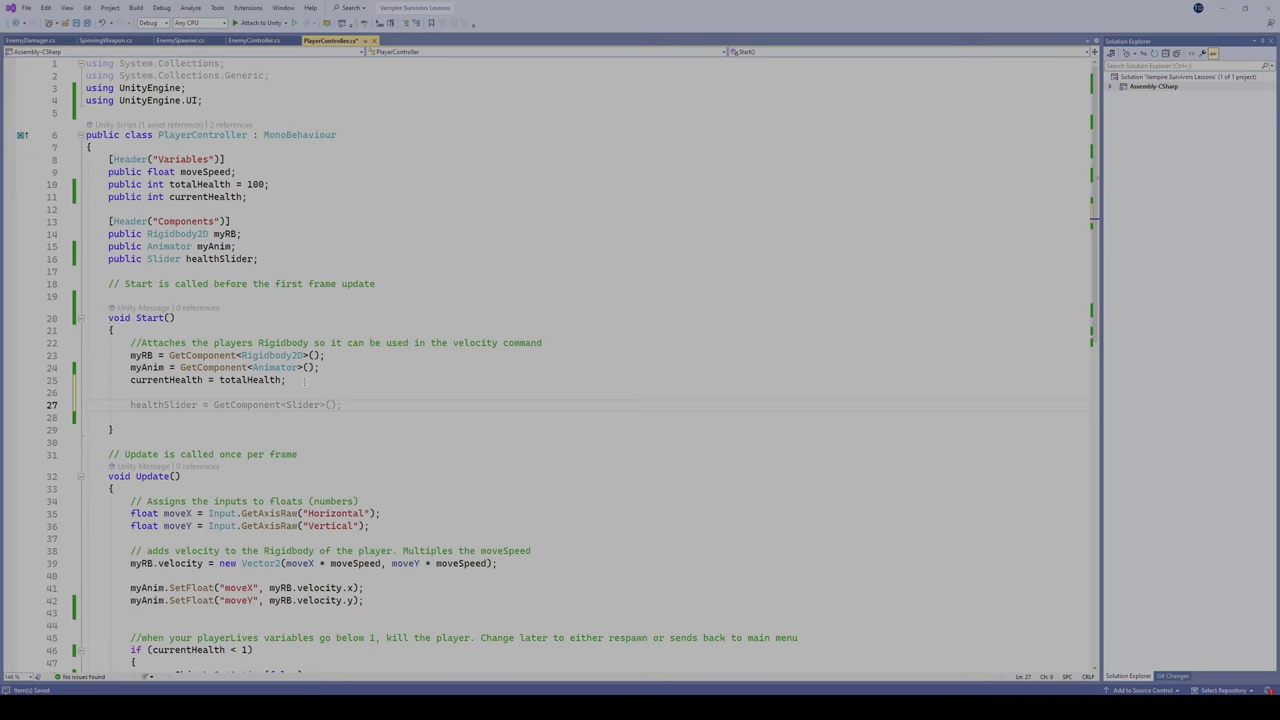
text(healthSlider.maxValue)
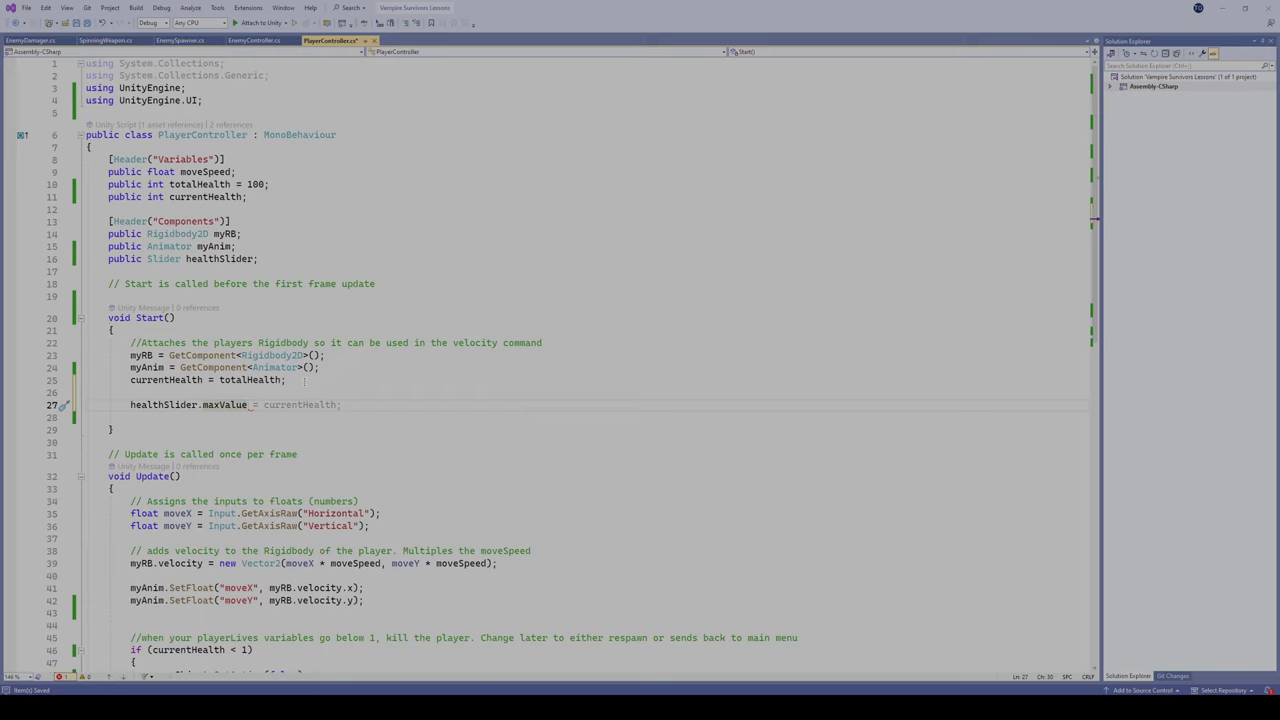
text( = totalHealth;)
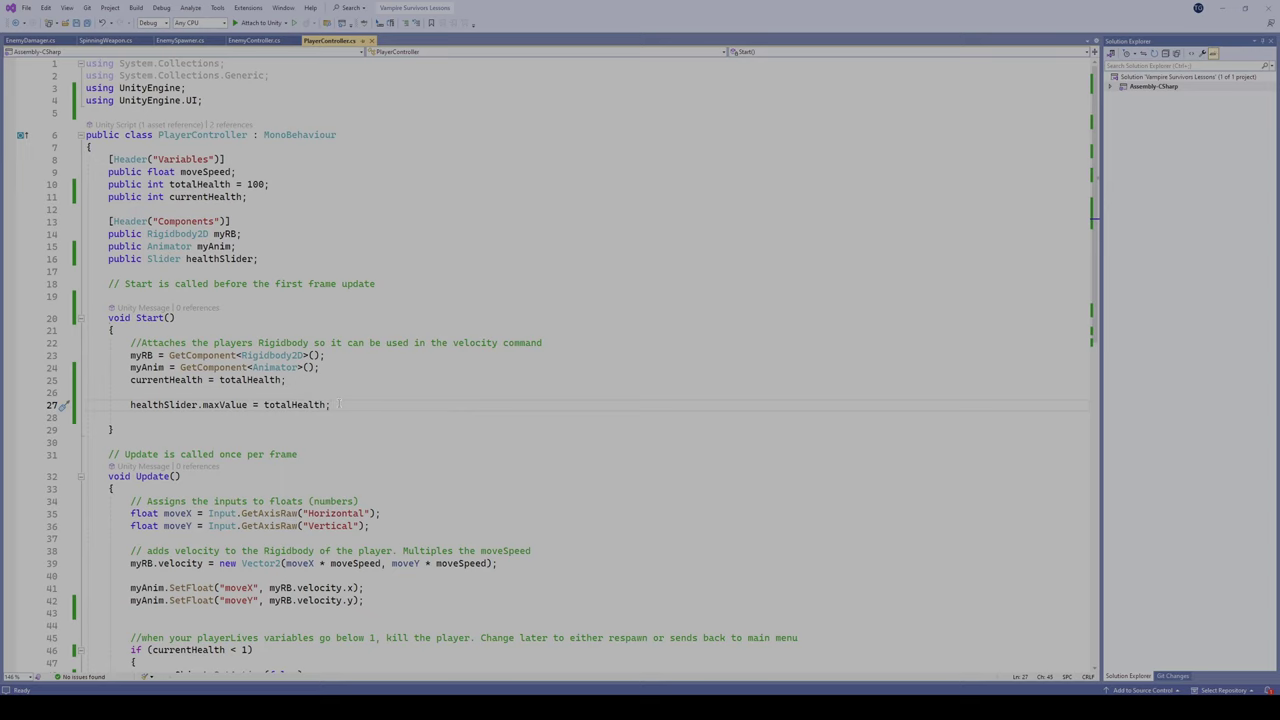
- Add "healthSlider.value = currentHealth;" below the maxValue line in Start and save the script
key(Return)
text(health)
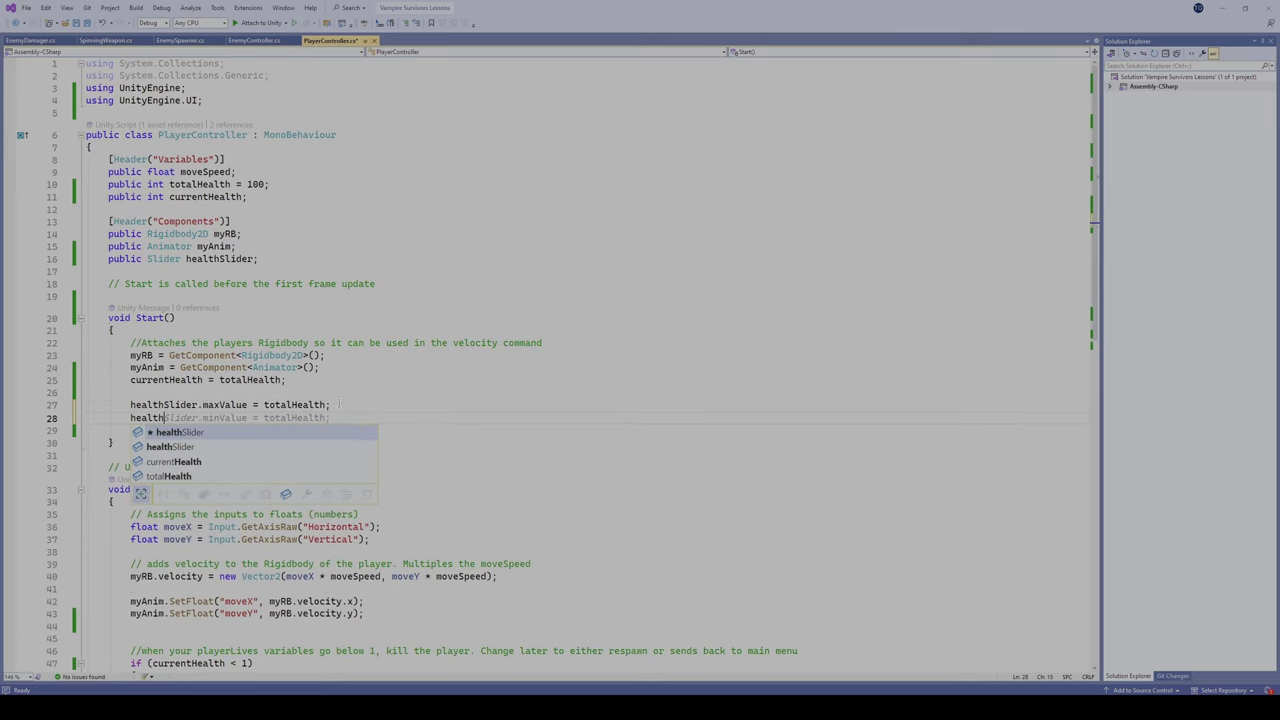
text(Slider.value)
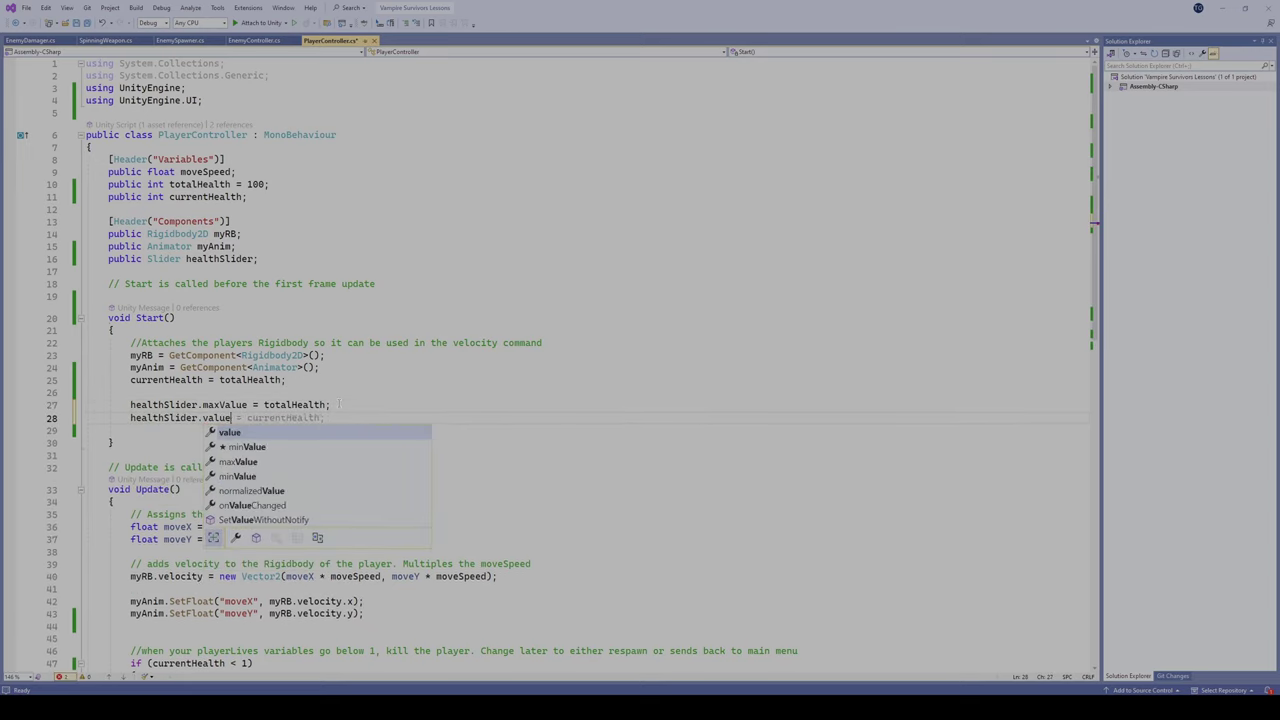
text( =)
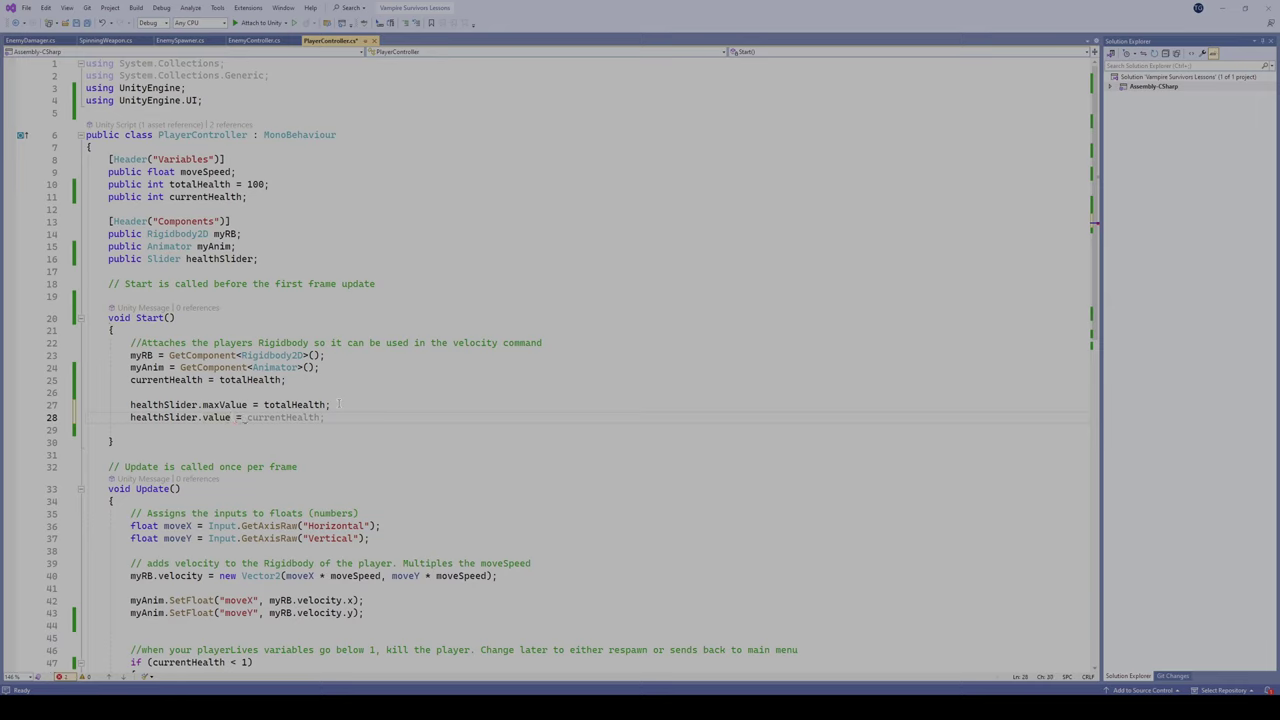
key(Tab)
key(ctrl+s)
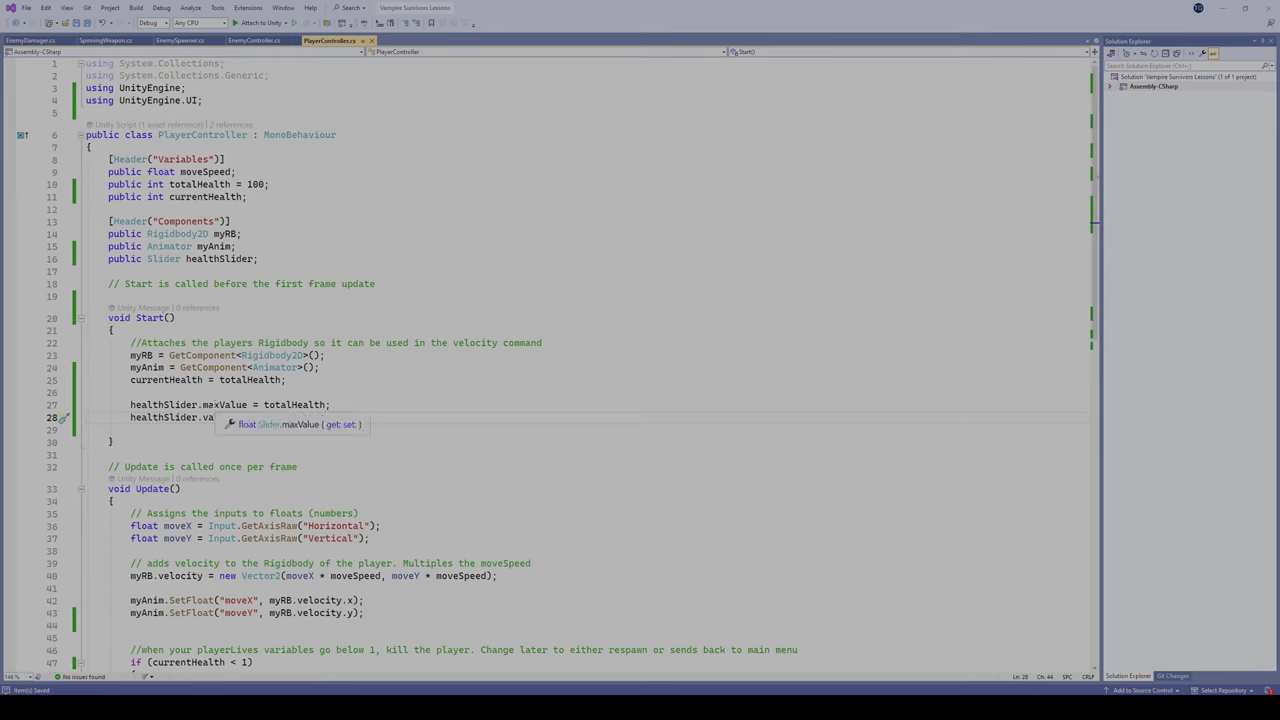
click(292, 405)
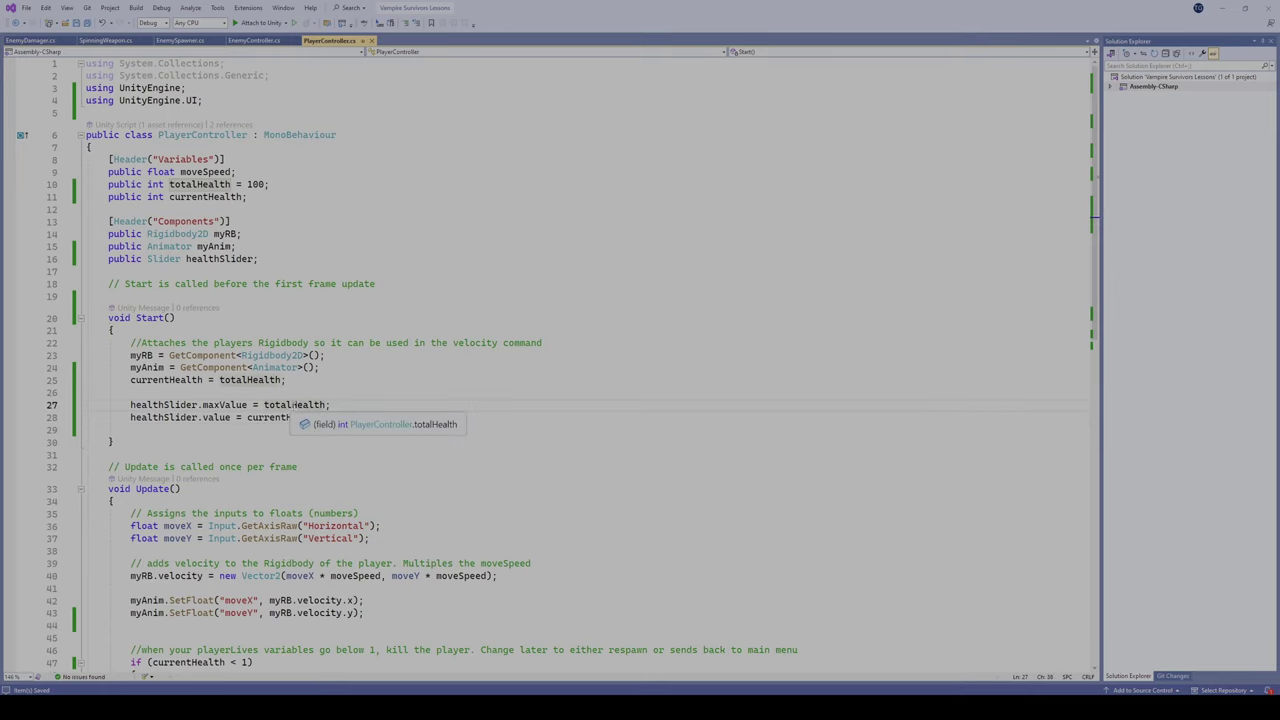
click(270, 418)
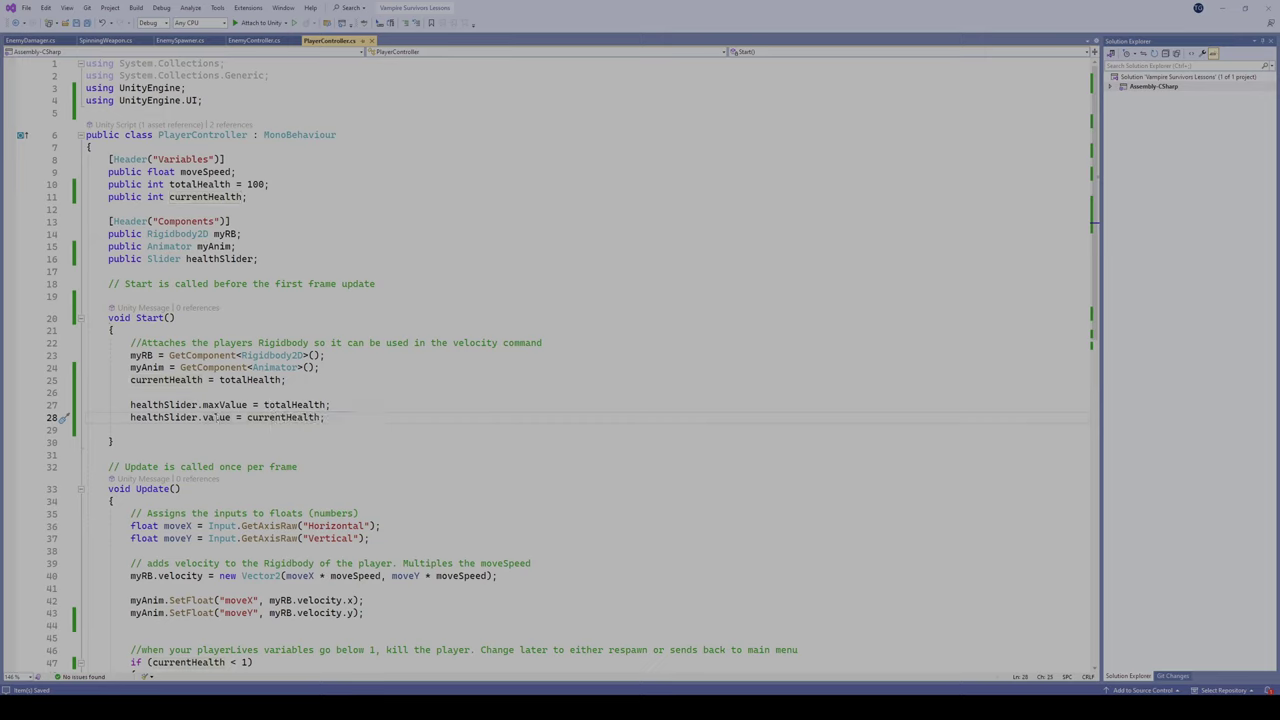
click(280, 417)
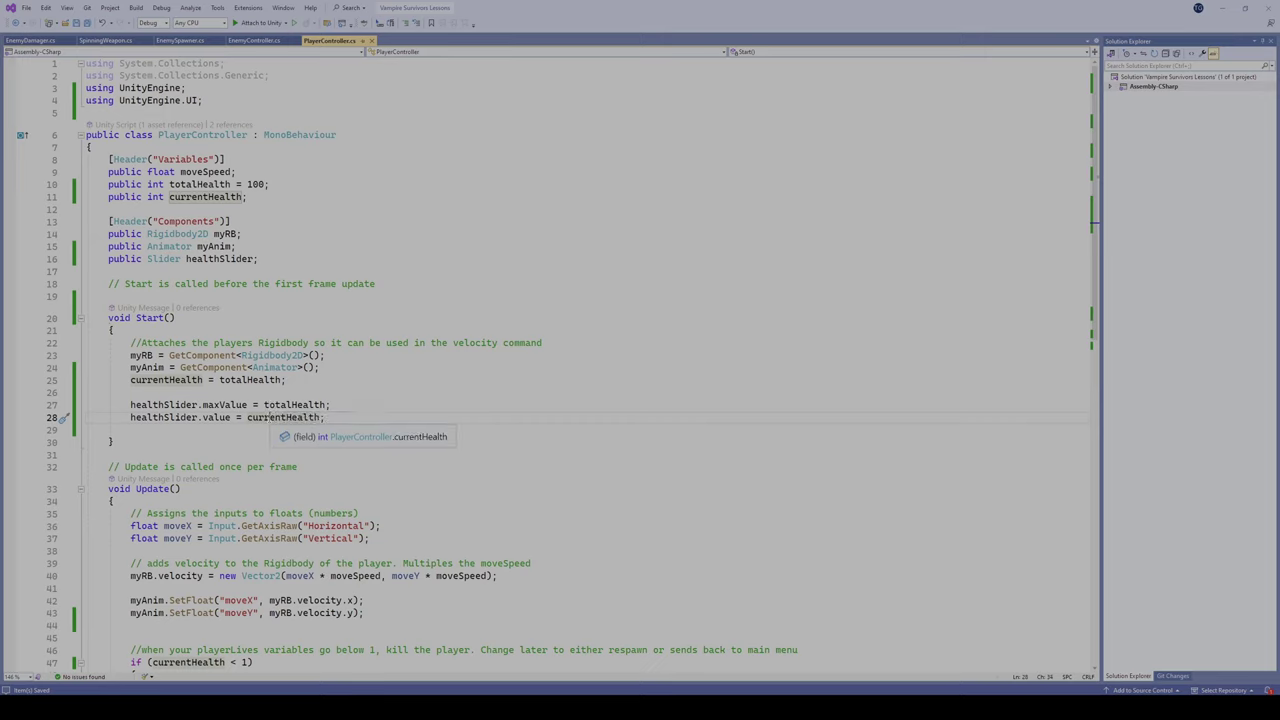
- In Update, add "healthSlider.value = currentHealth;" below the myAnim.SetFloat lines, keep a blank line before the comment, and save the script
scroll(268, 418, down, 3)
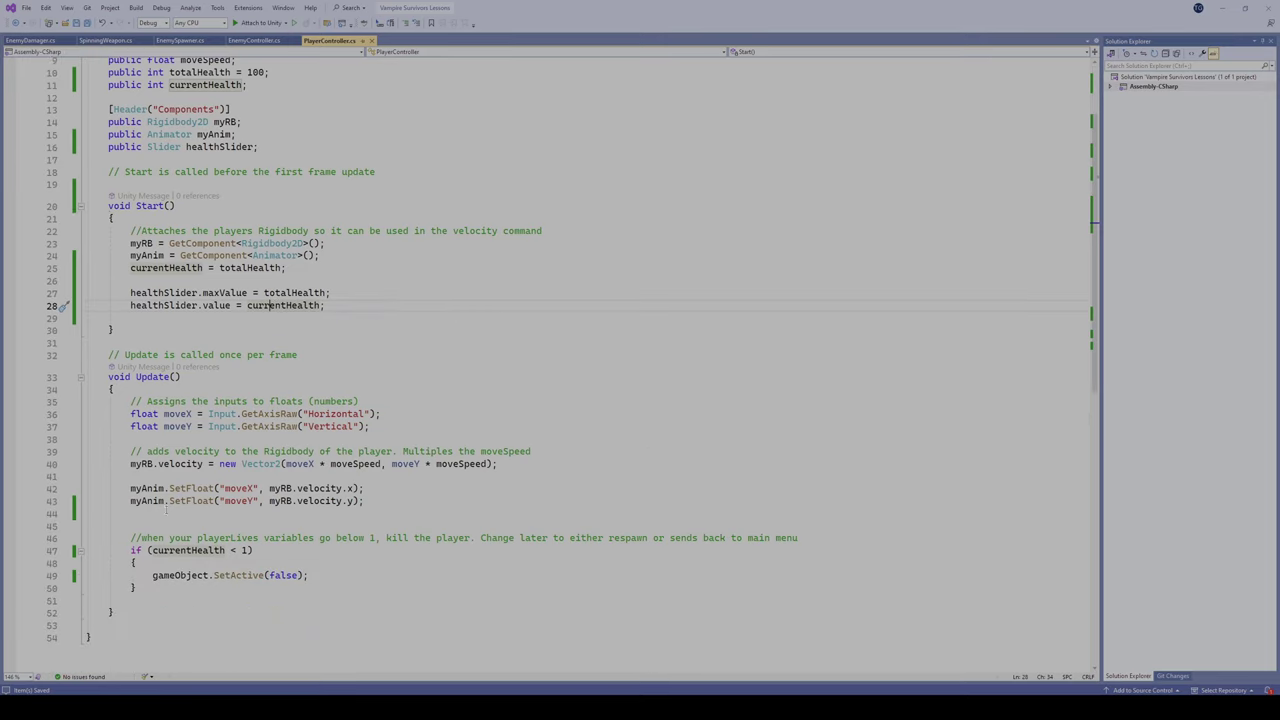
click(131, 524)
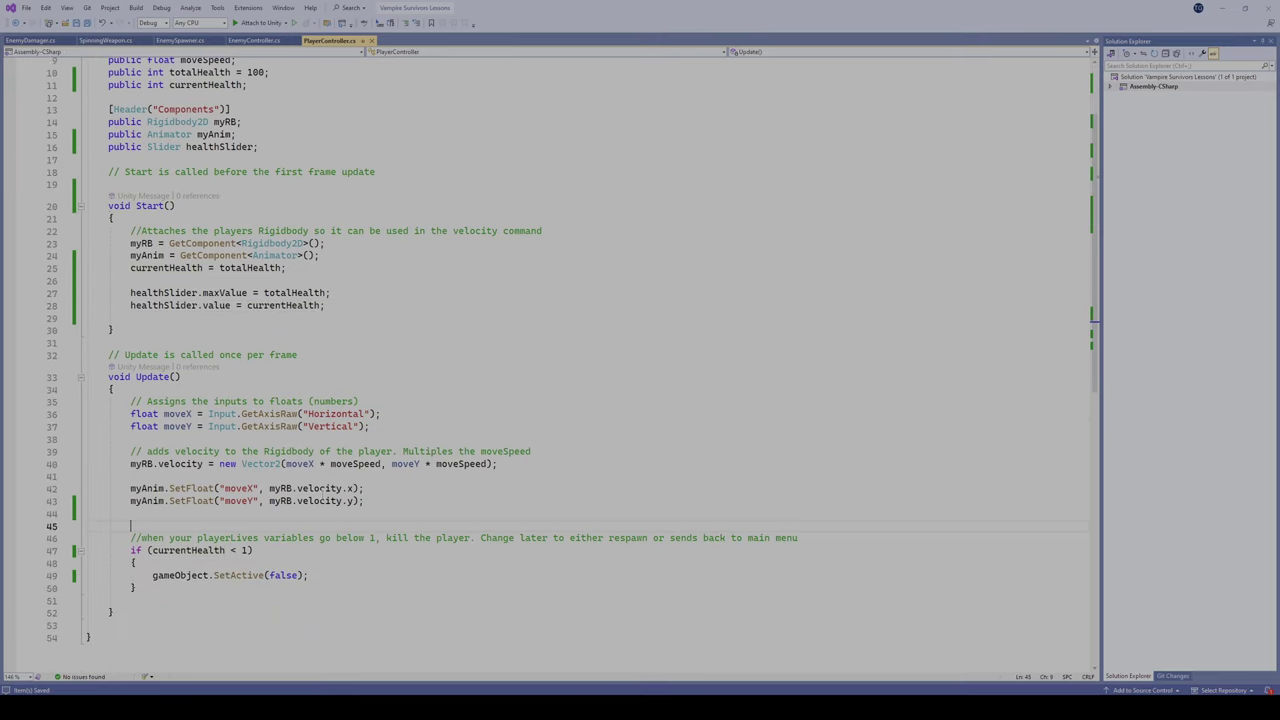
key(Return)
key(Up)
text(healthSlider.value)
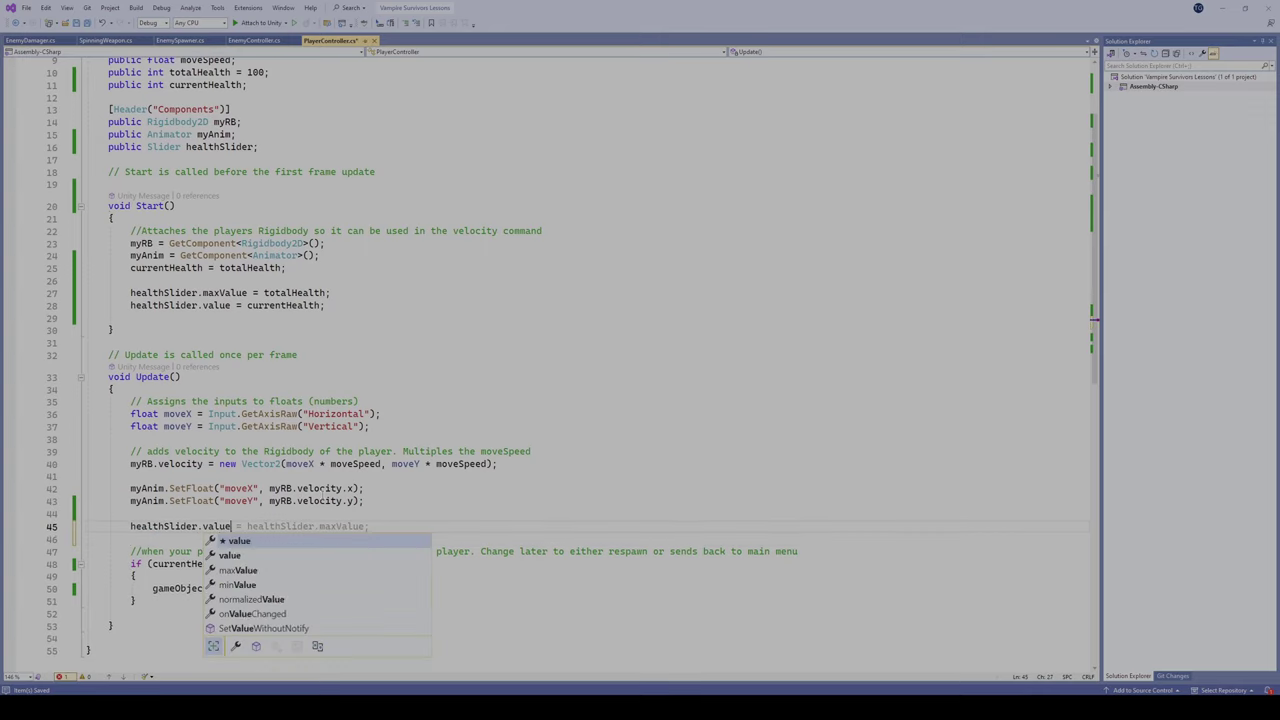
key(Escape)
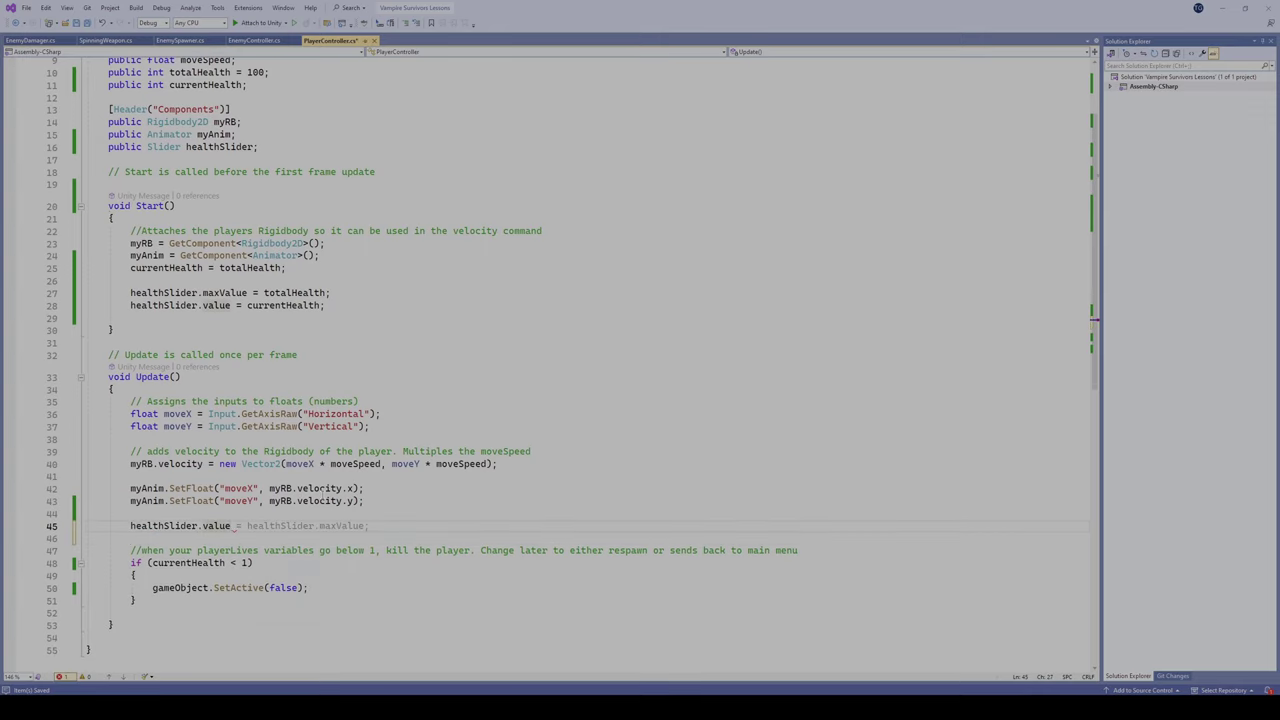
text(= l)
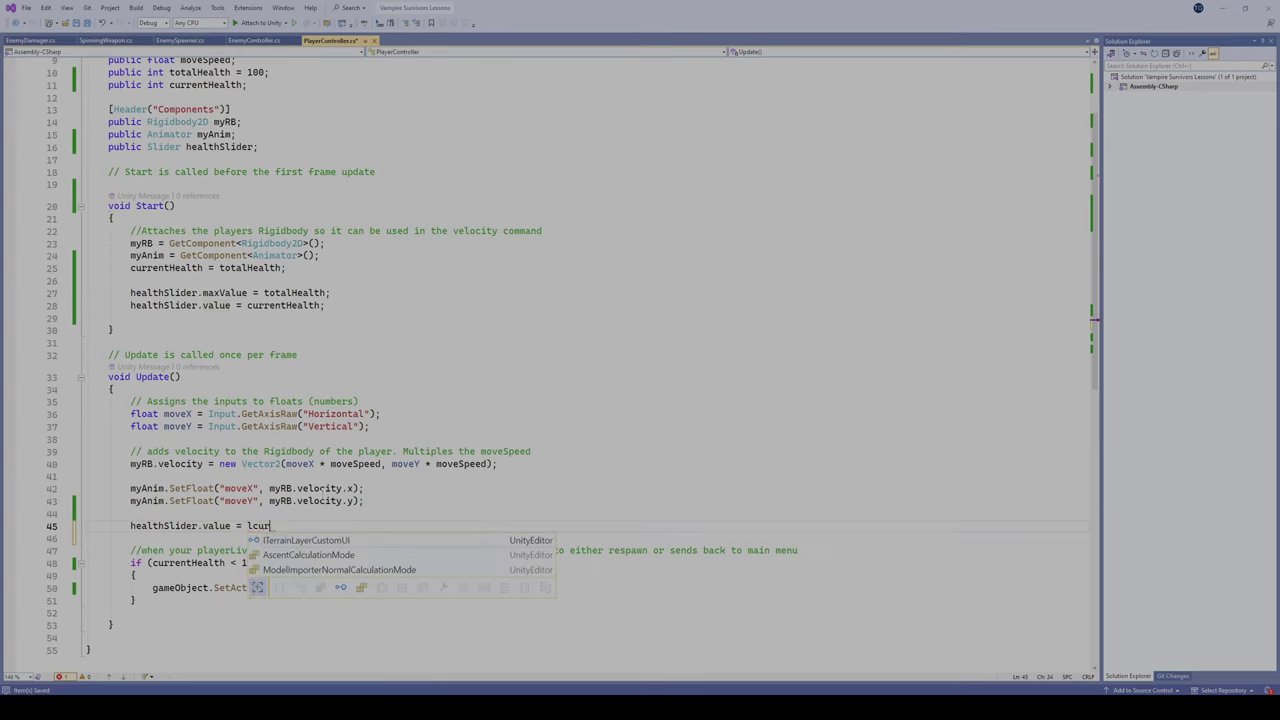
key(BackSpace)
text(currentHealth)
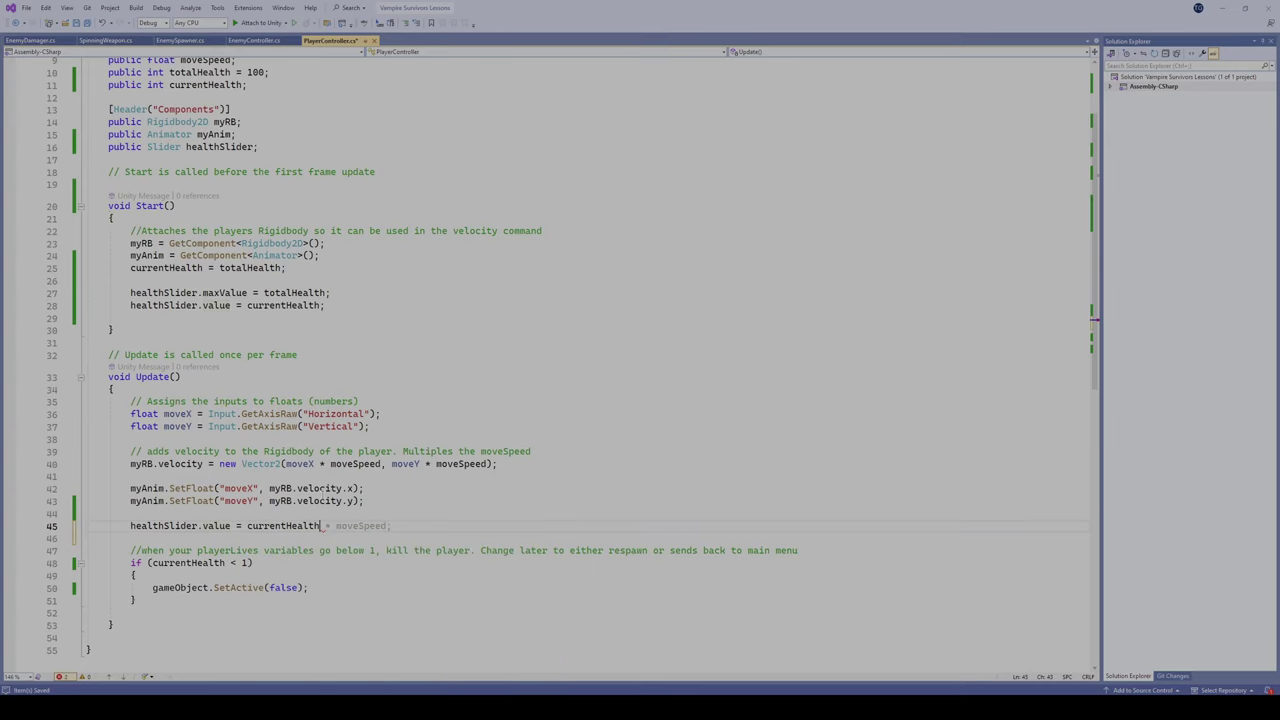
text(;)
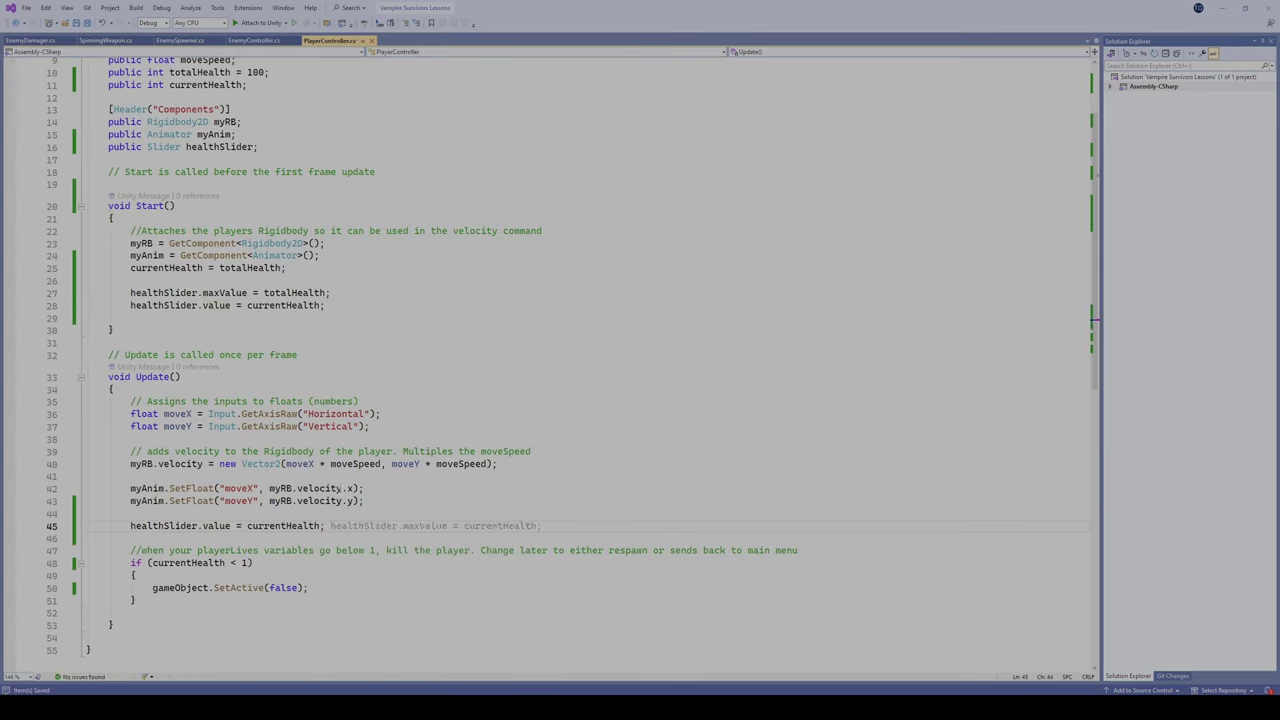
key(Escape)
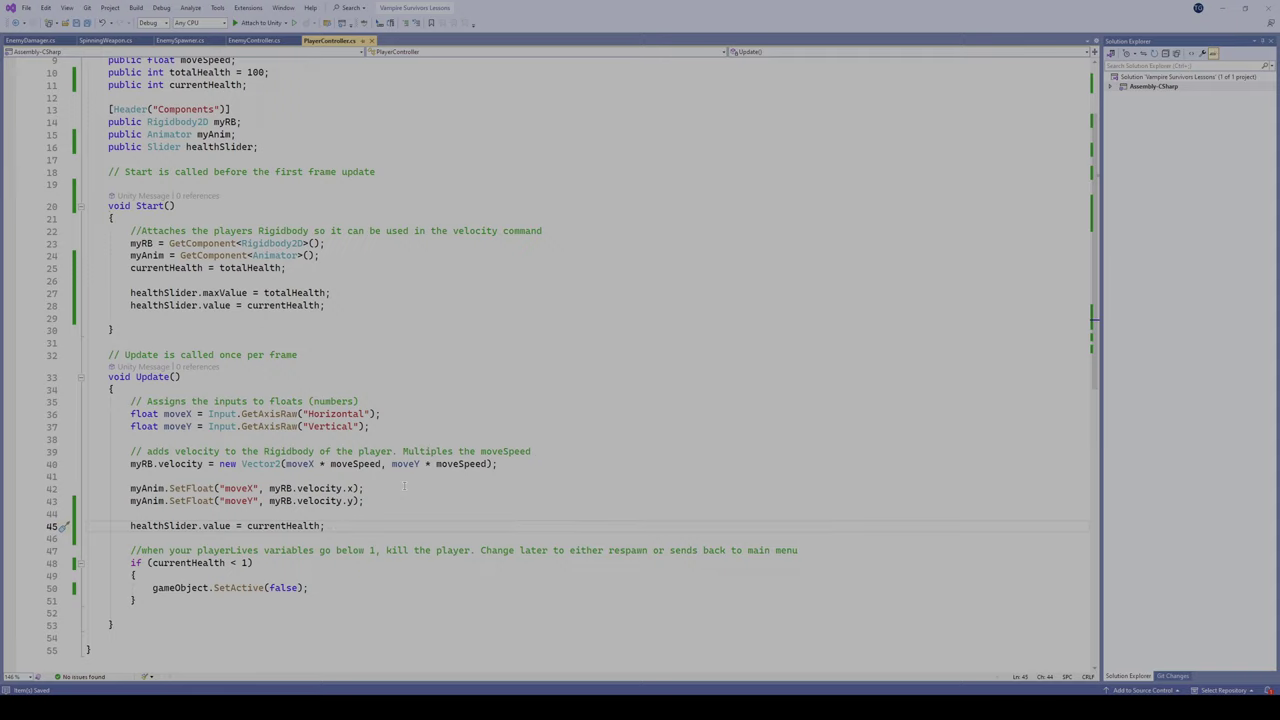
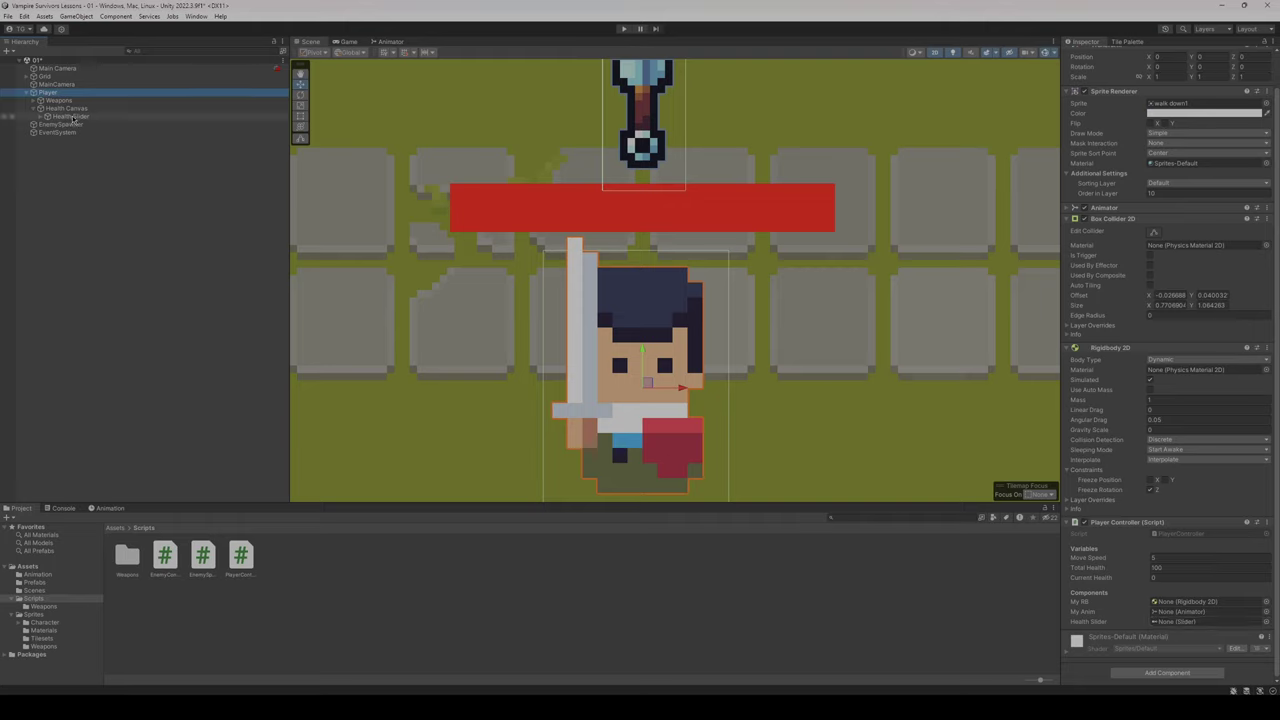
- In Unity, assign the Health Slider object to the Health Slider reference of the Player's Player Controller component
drag(73, 119, 1077, 507)
drag(1182, 612, 1186, 628)
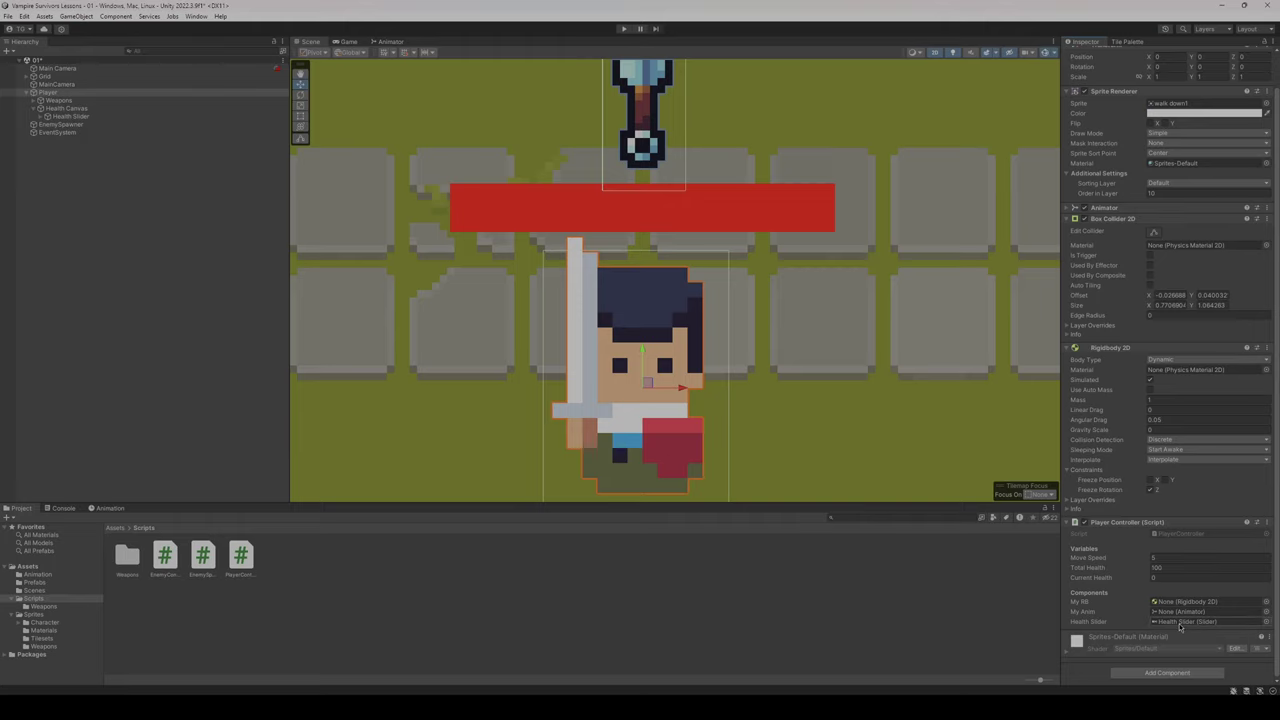
scroll(755, 240, down, 5)
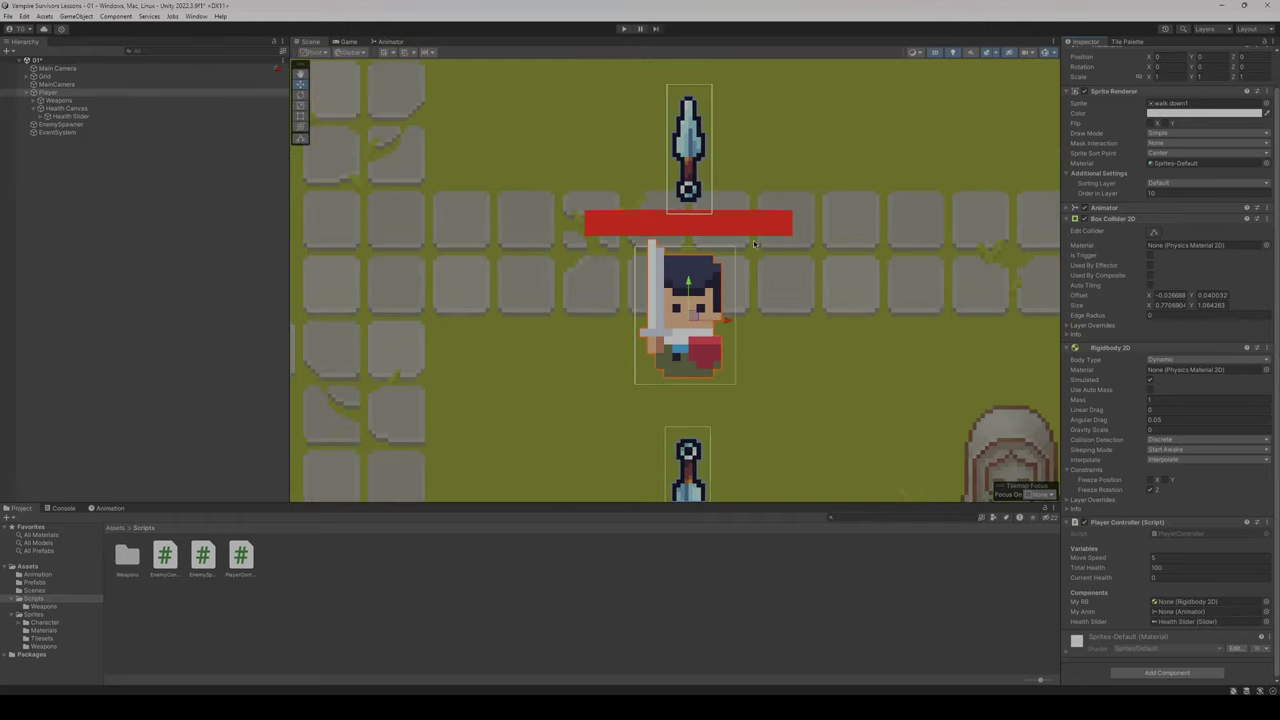
- Play-test the scene by walking the Player into enemies until its health runs out, watching the health bar, and stop play mode
click(621, 29)
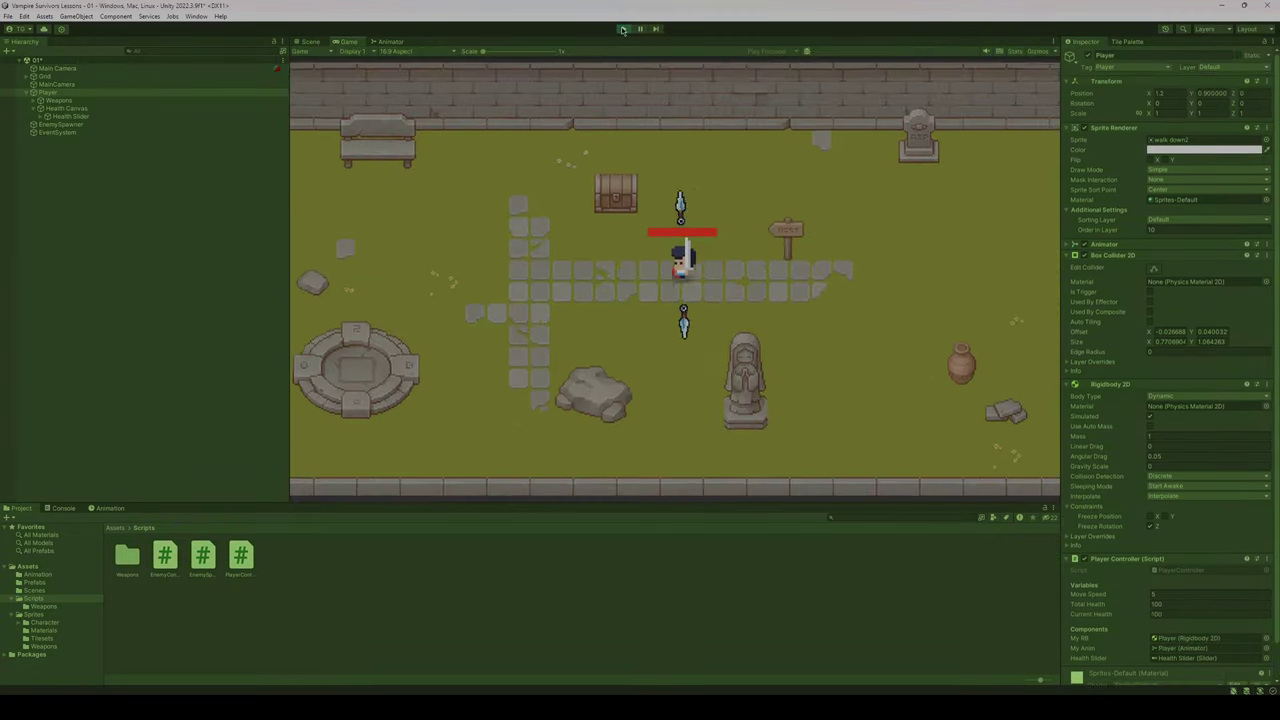
key(s)
key(a)
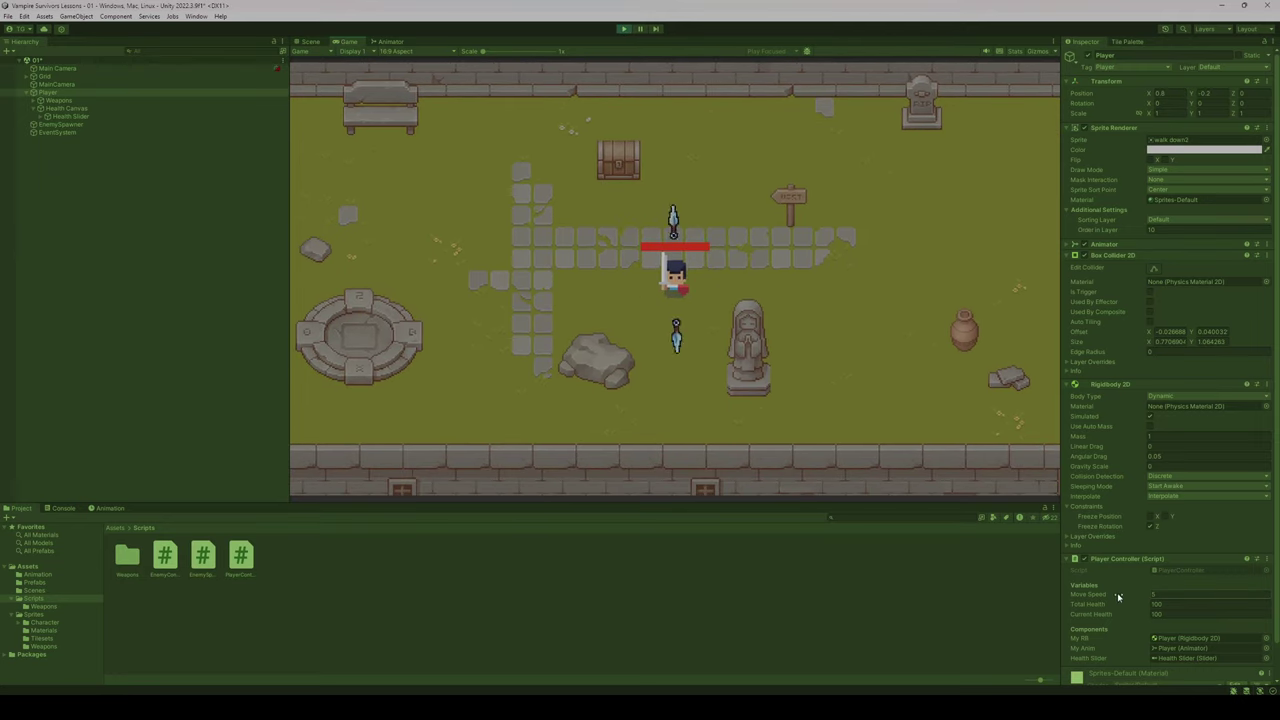
key(a)
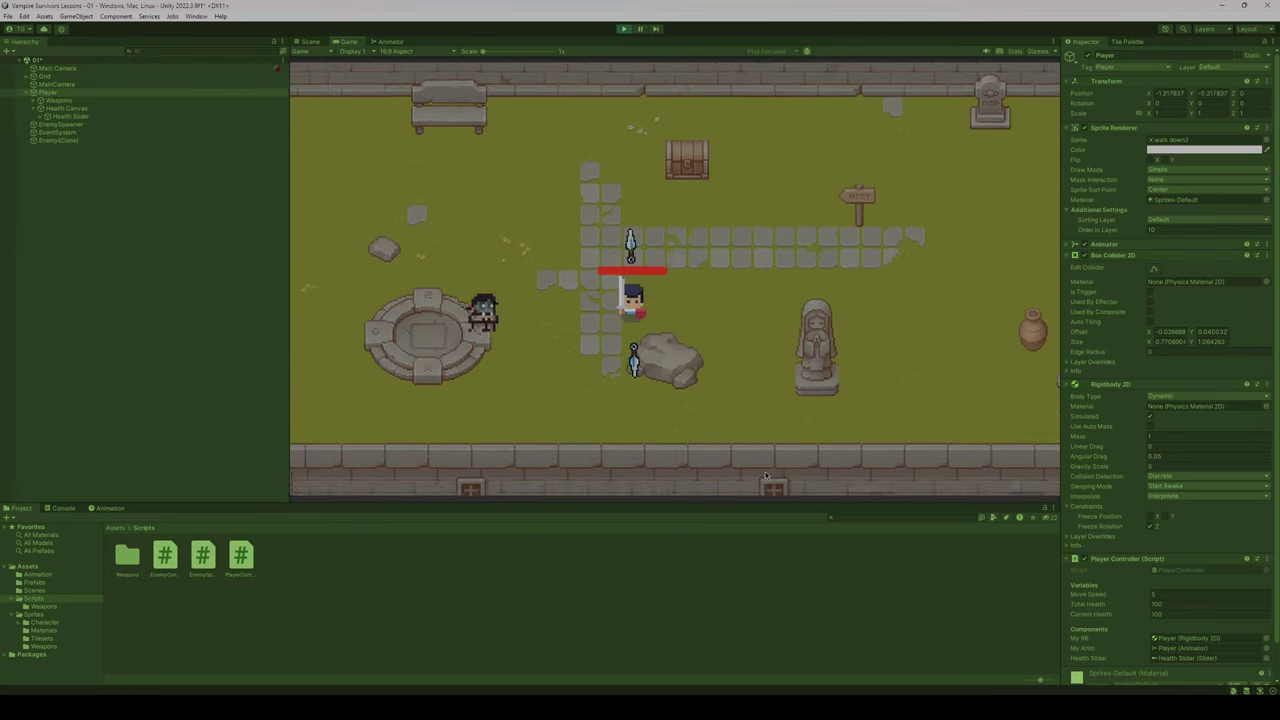
key(a)
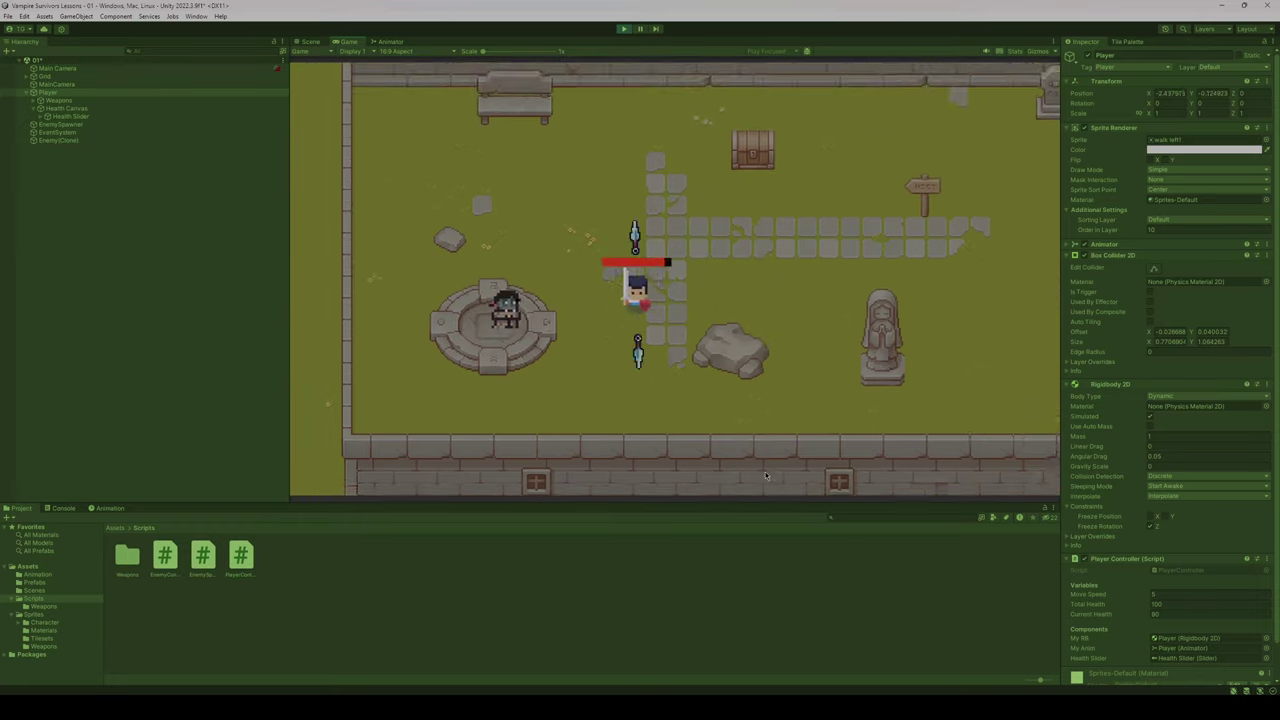
key(s)
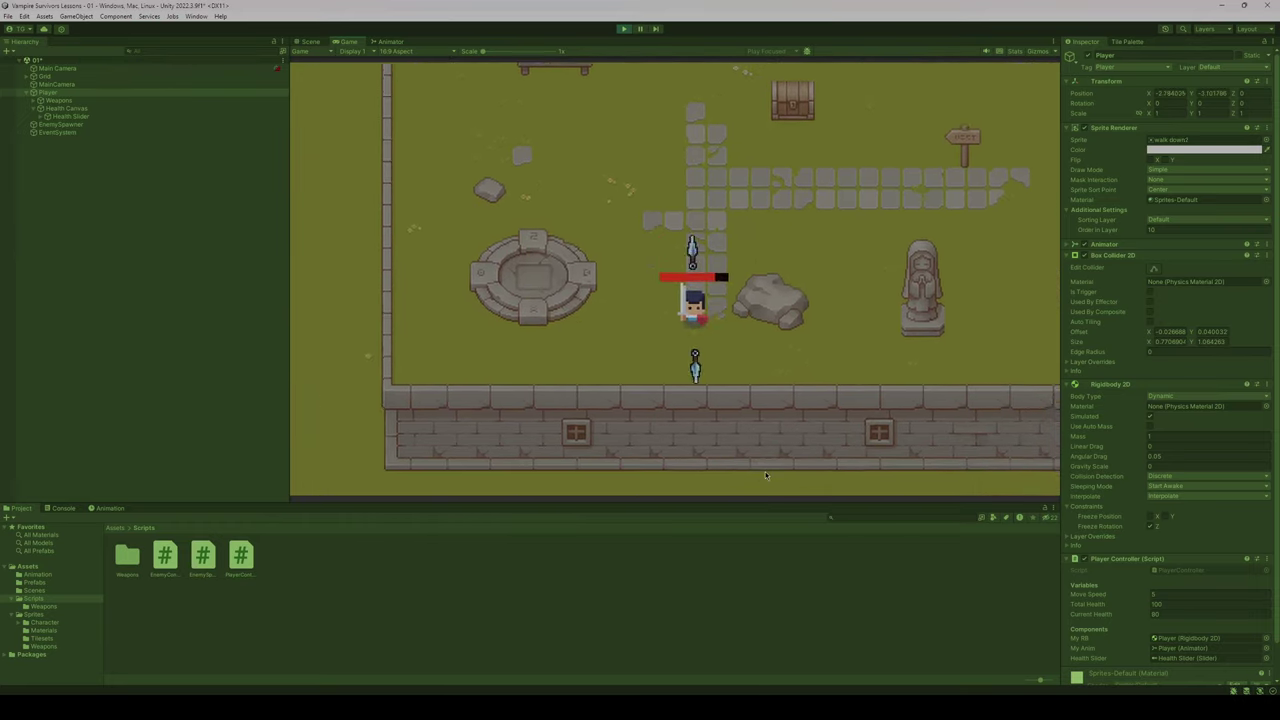
key(w)
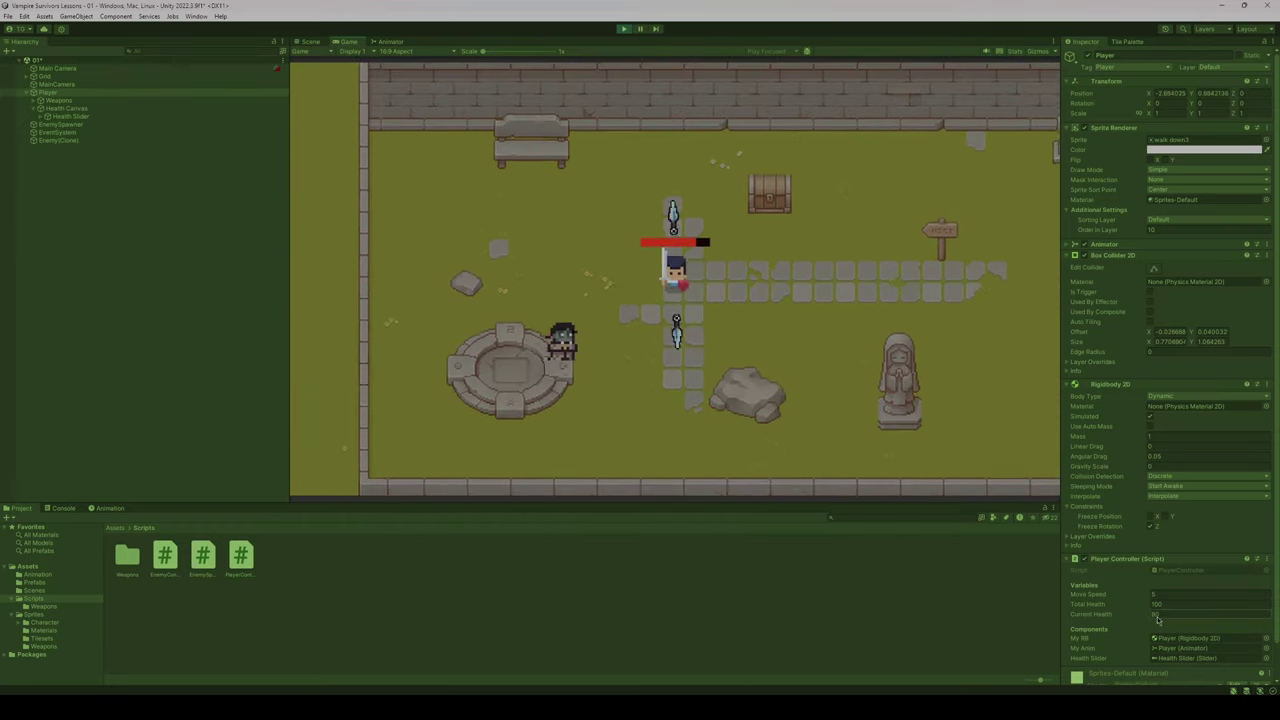
key(a)
key(s)
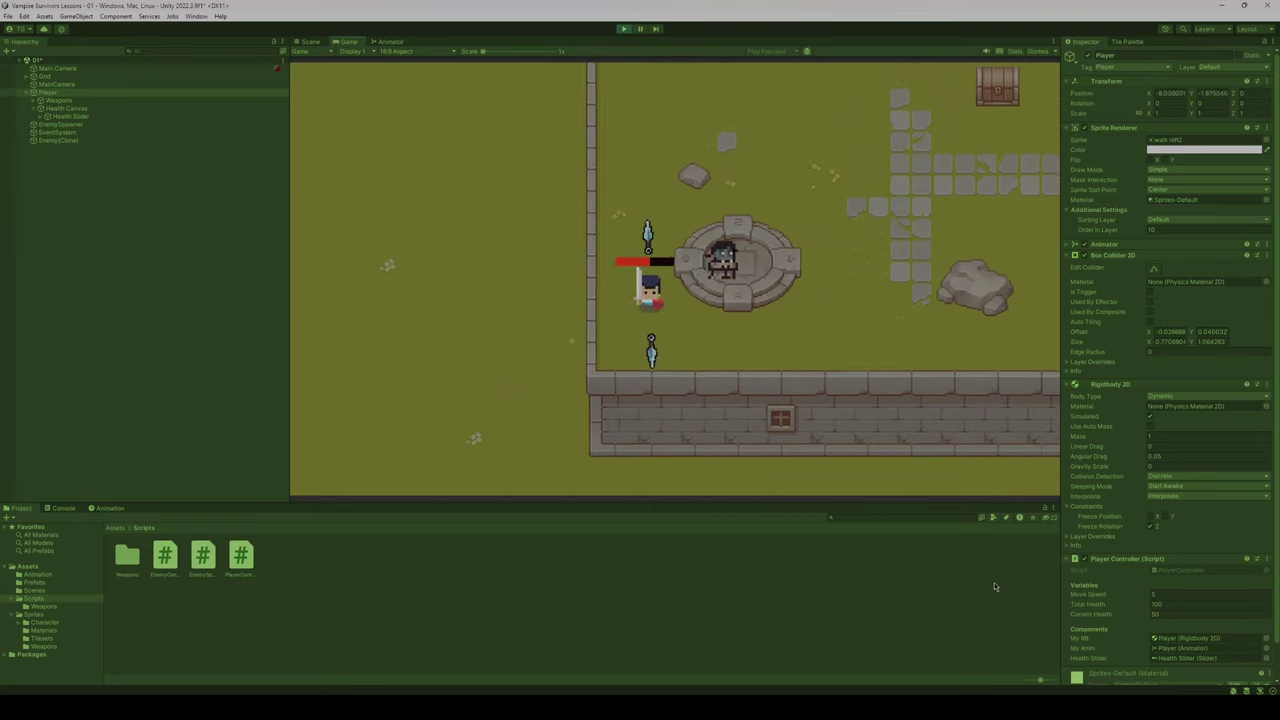
key(d)
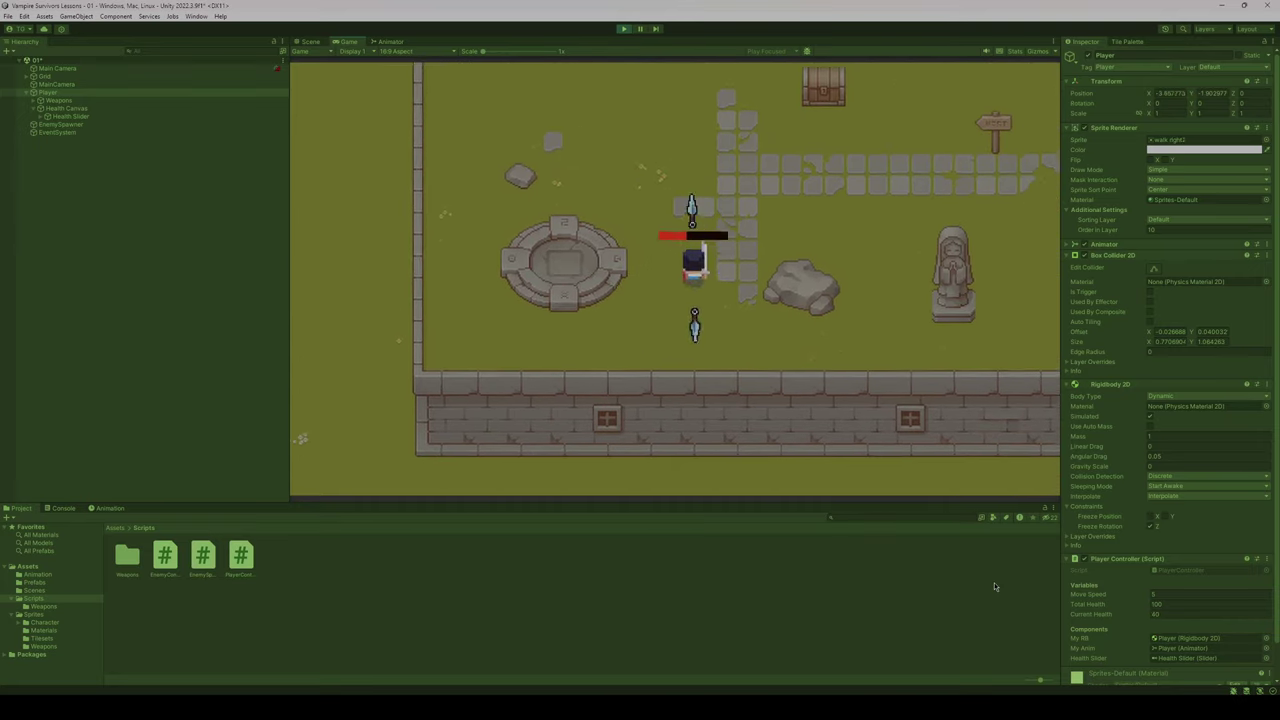
key(a)
key(w)
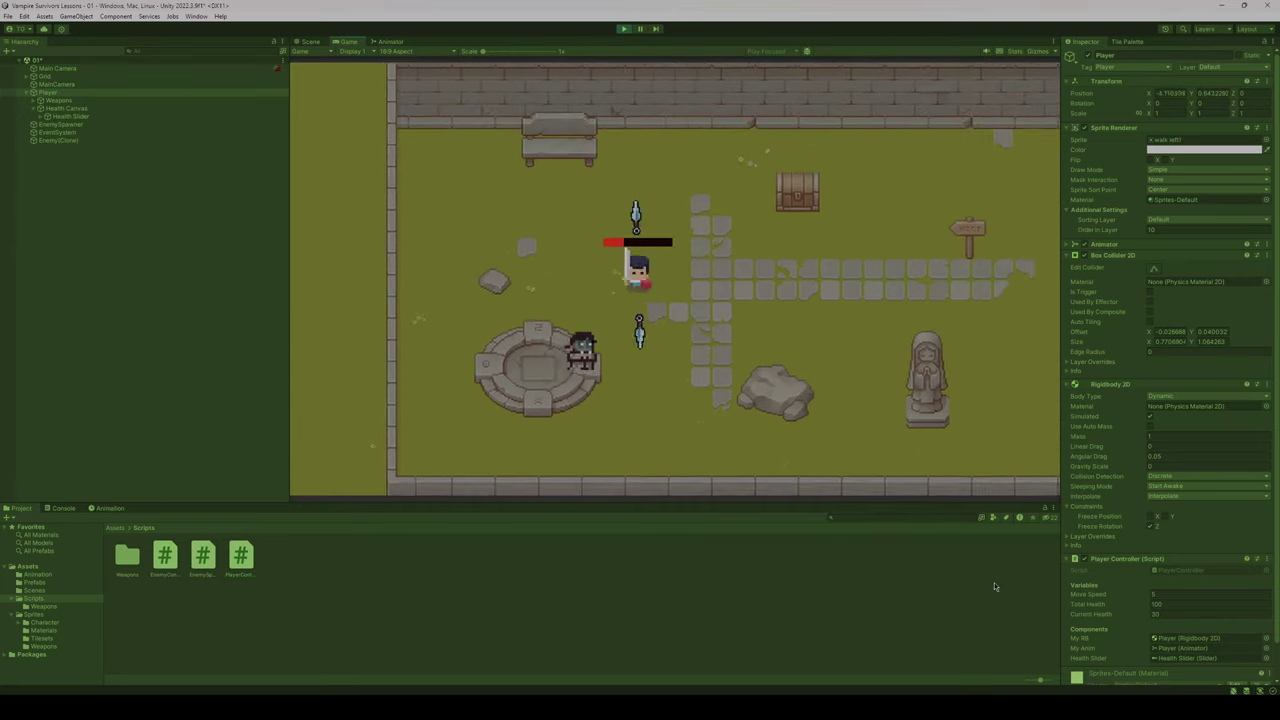
key(s)
key(d)
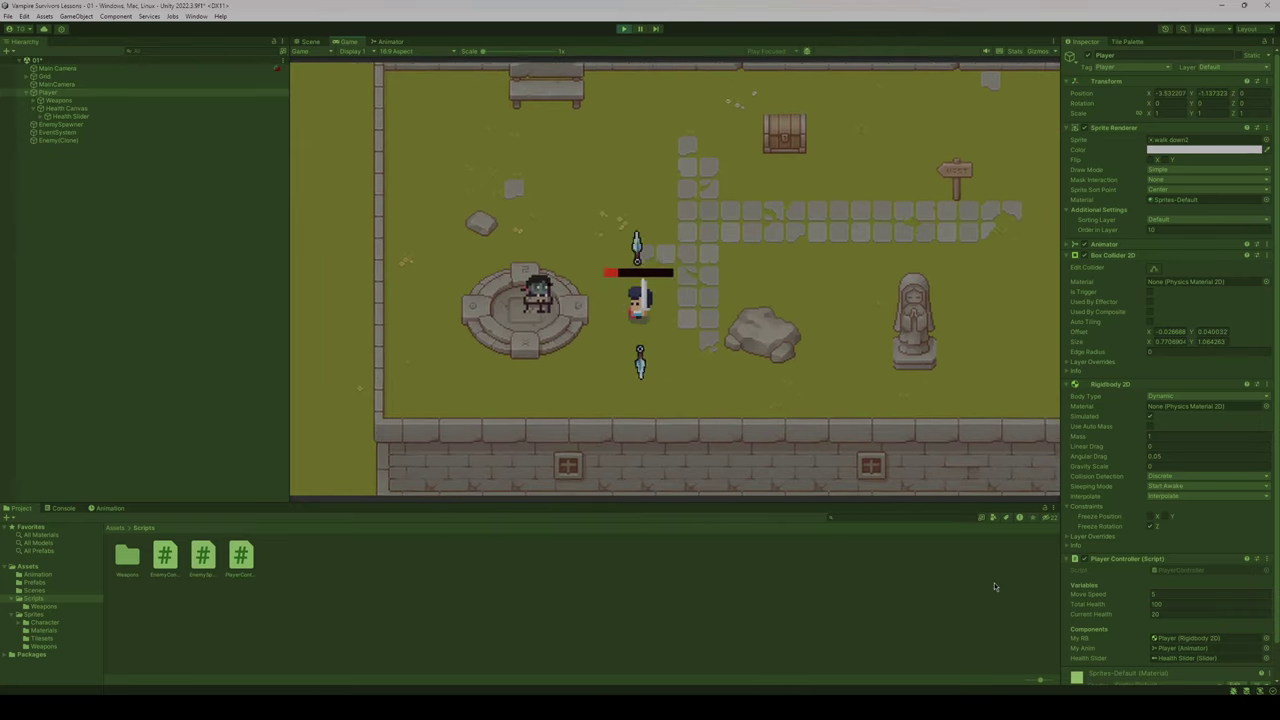
key(a)
key(d)
key(w)
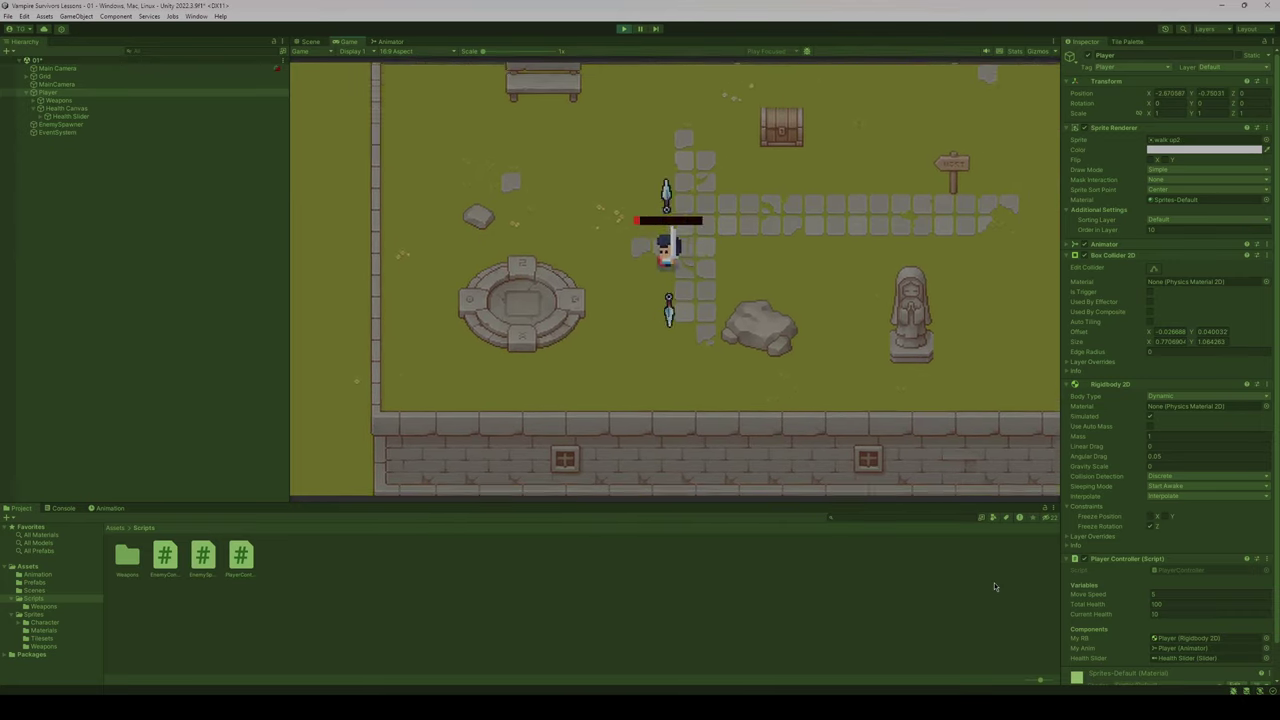
key(a)
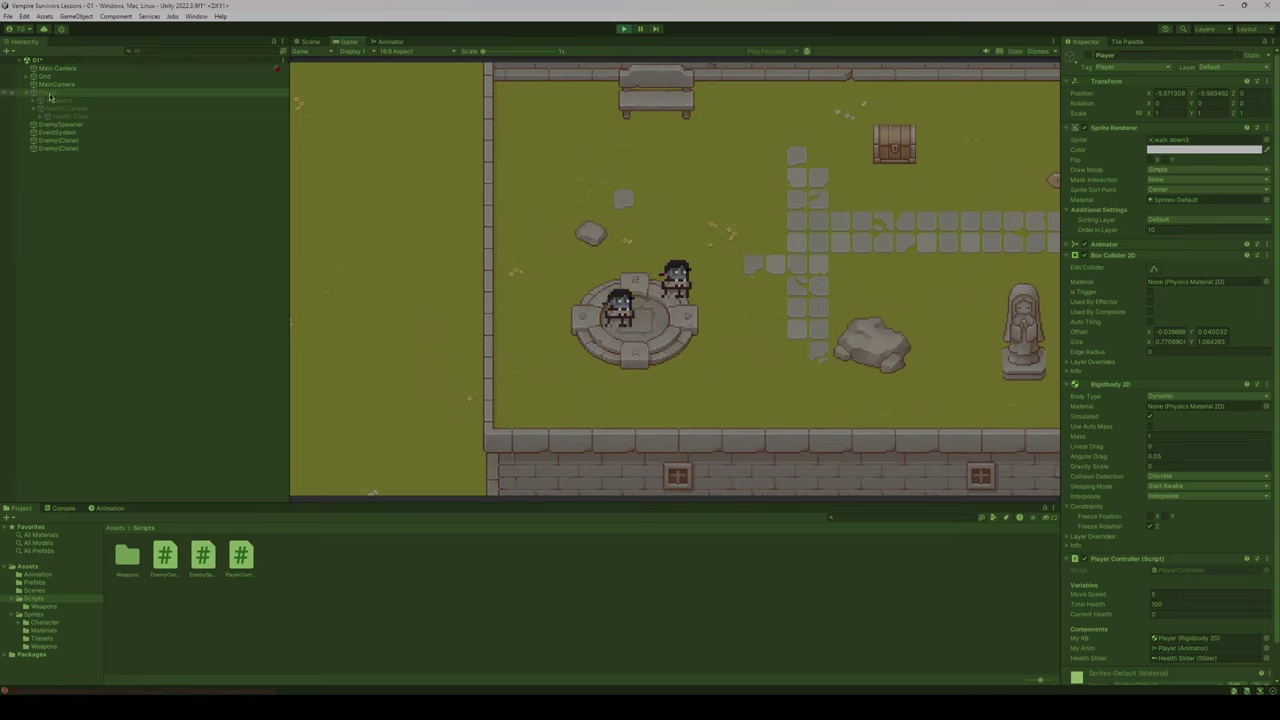
click(623, 29)
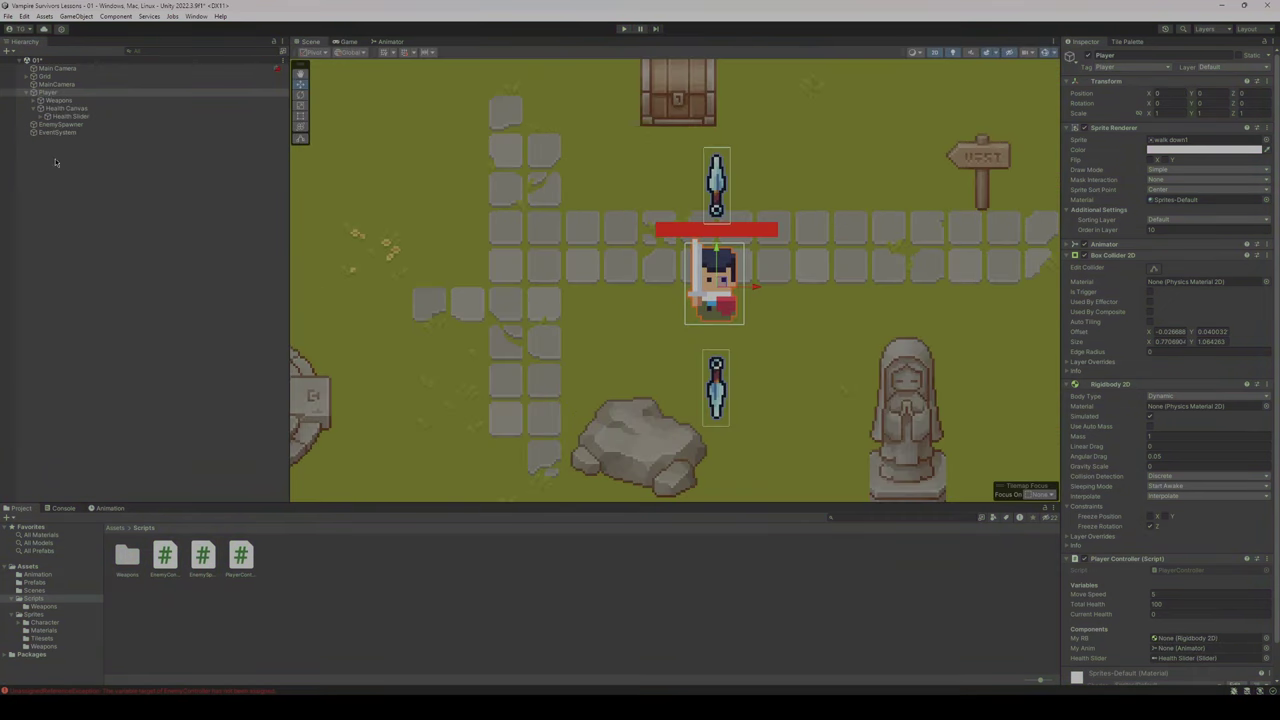
- Inspect the Health Canvas settings and run the game again, moving the Player around an enemy to check the health bar
click(63, 108)
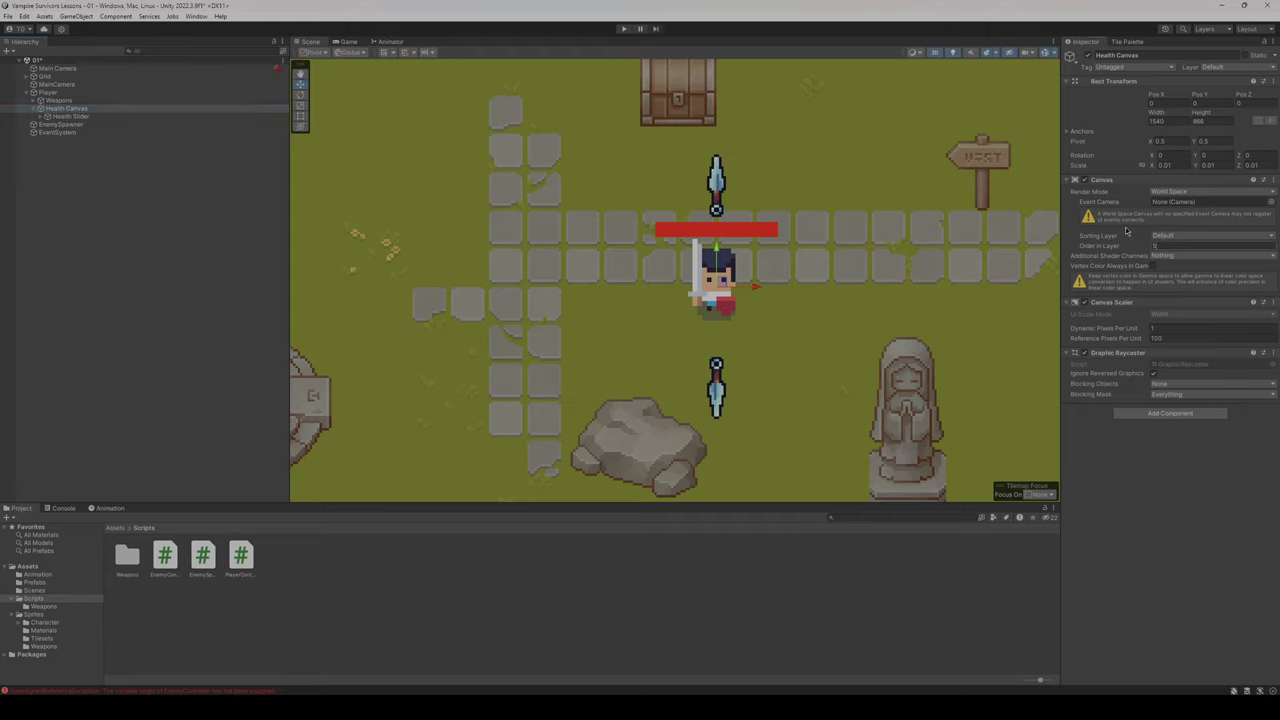
click(624, 28)
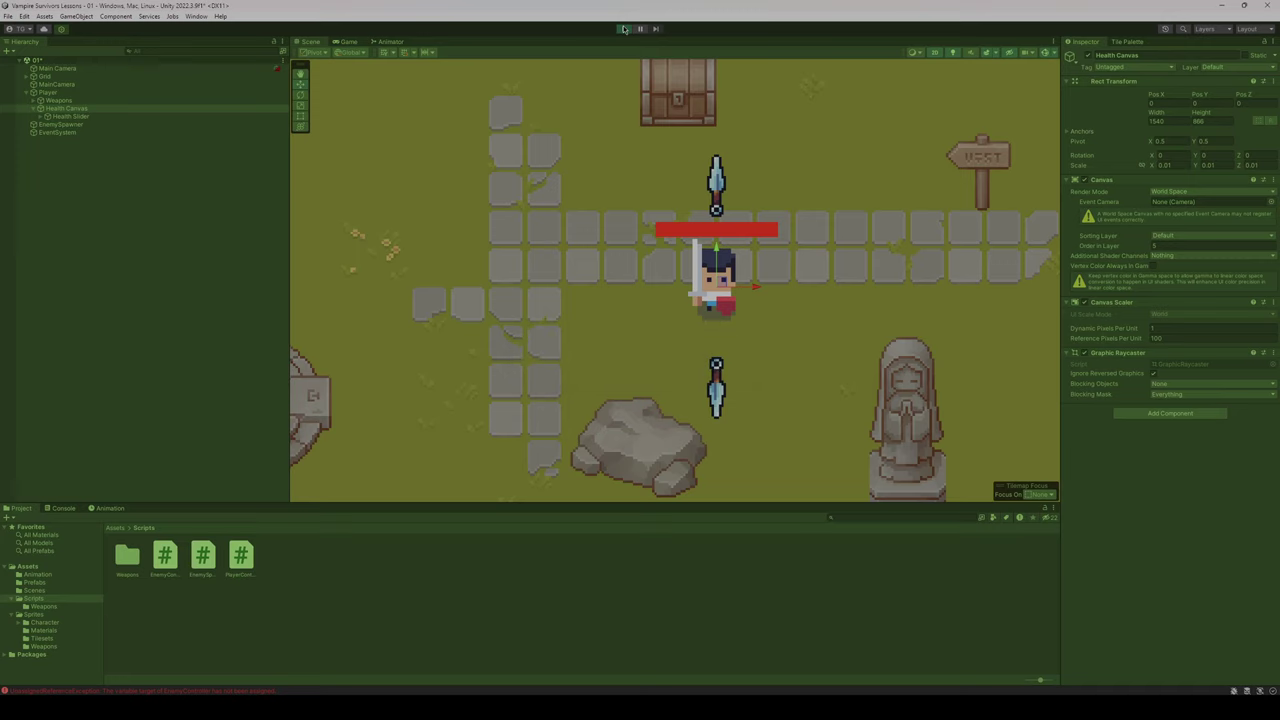
key(a)
key(s)
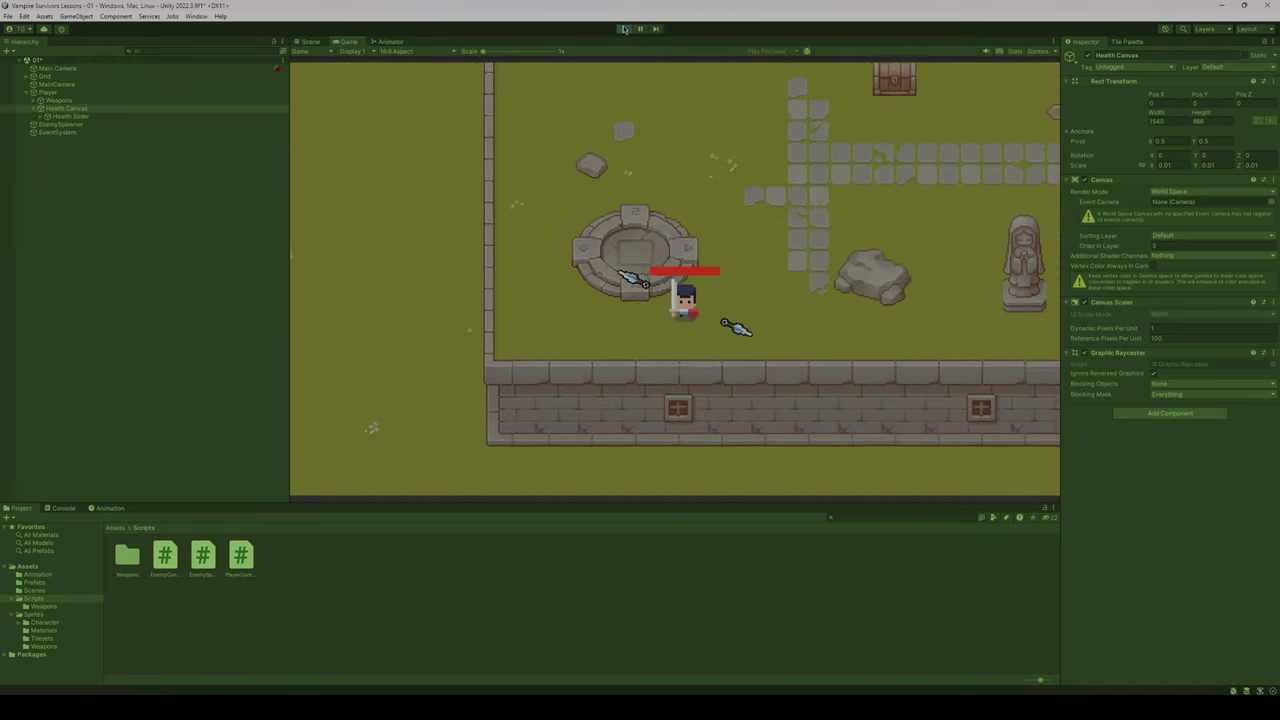
key(d)
key(w)
key(w)
key(a)
key(d)
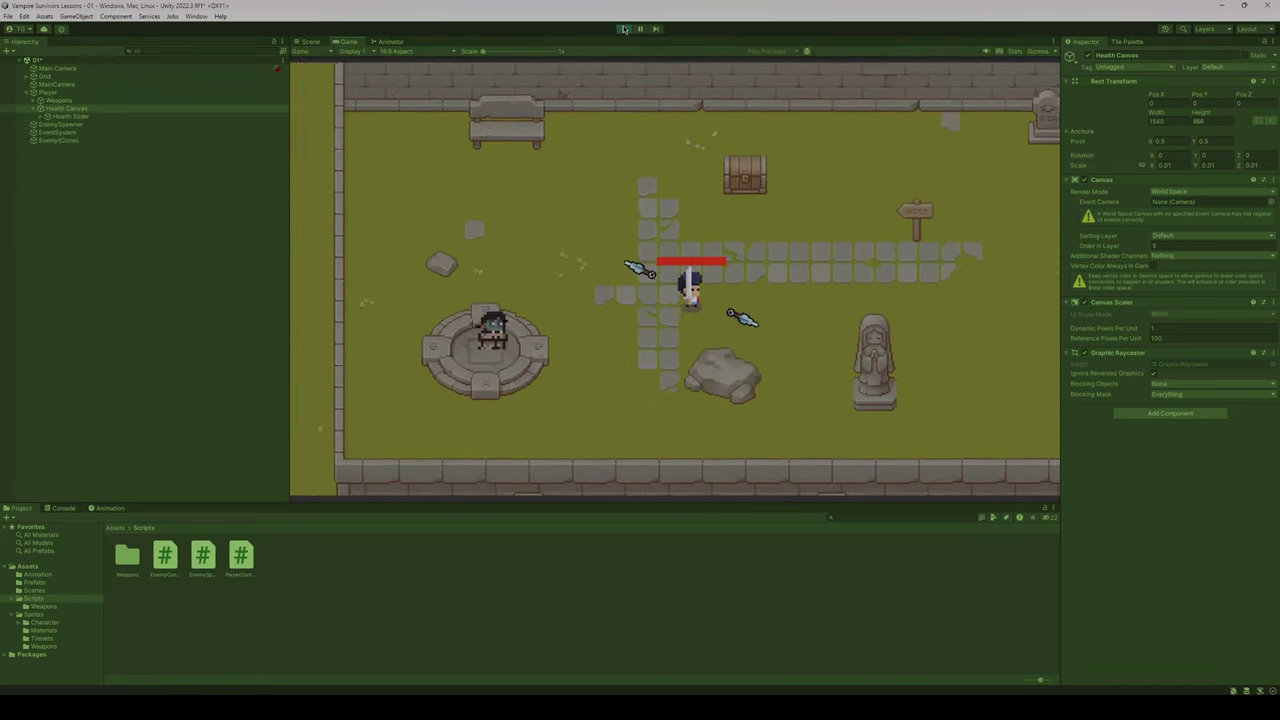
key(a)
key(s)
key(d)
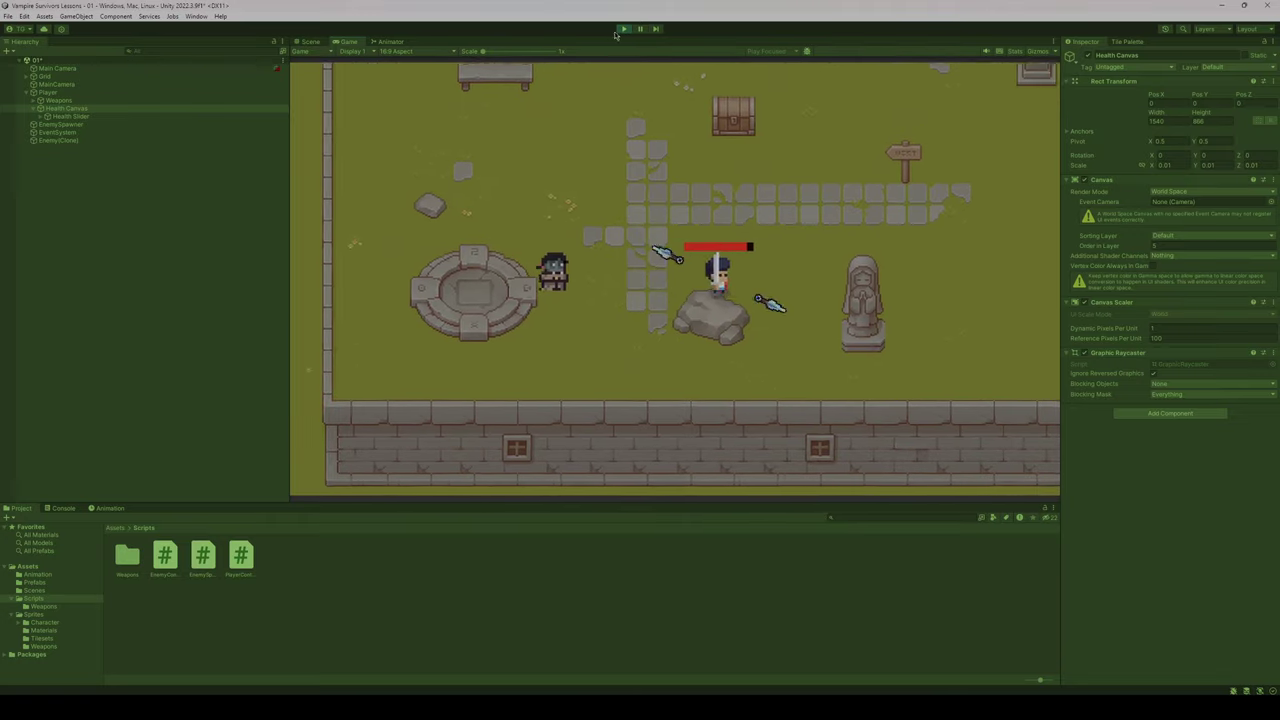
- Stop play mode and deactivate the Weapons object under Player
click(623, 28)
click(52, 101)
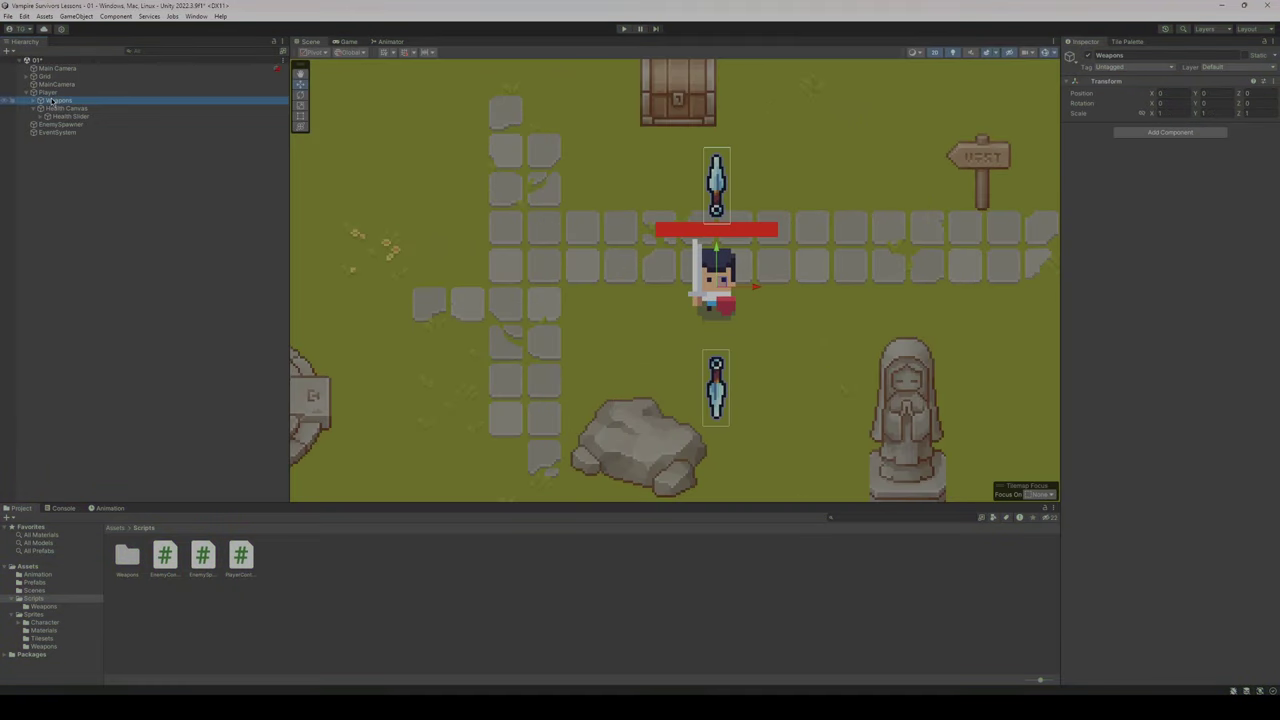
click(1089, 56)
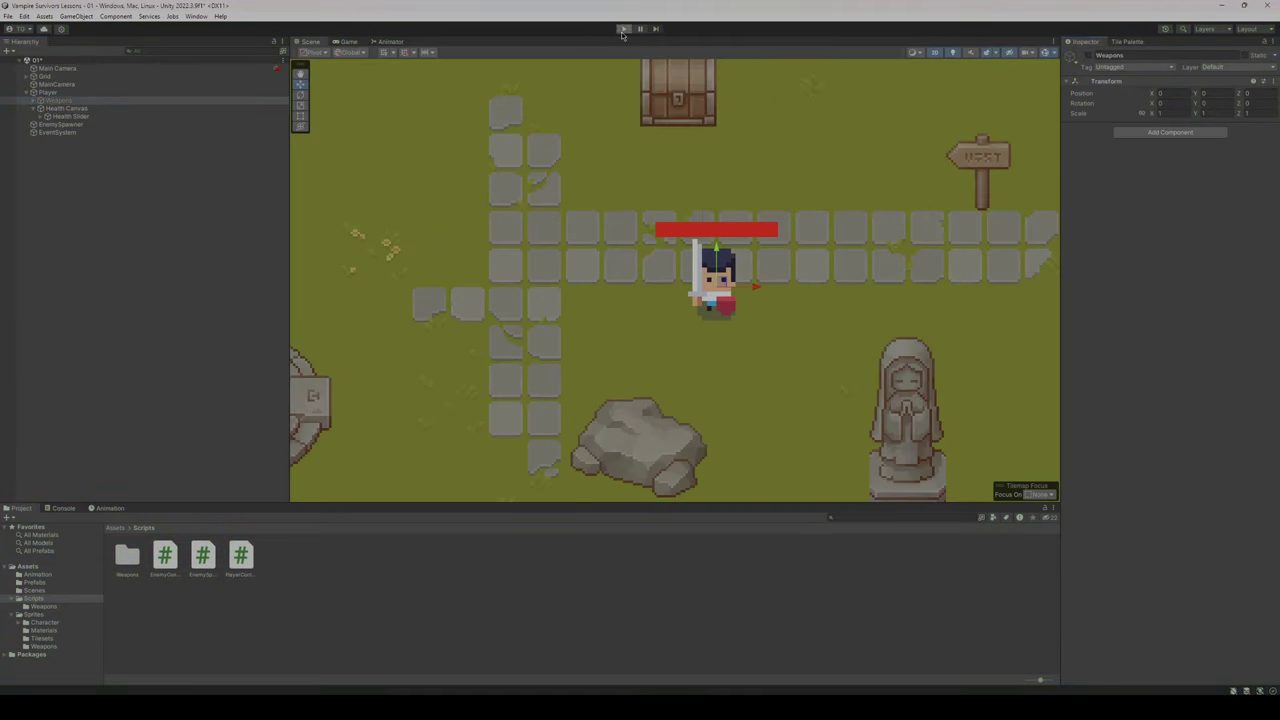
- Play-test without weapons, walking the Player into the enemies until its health is used up to check the health bar
click(622, 29)
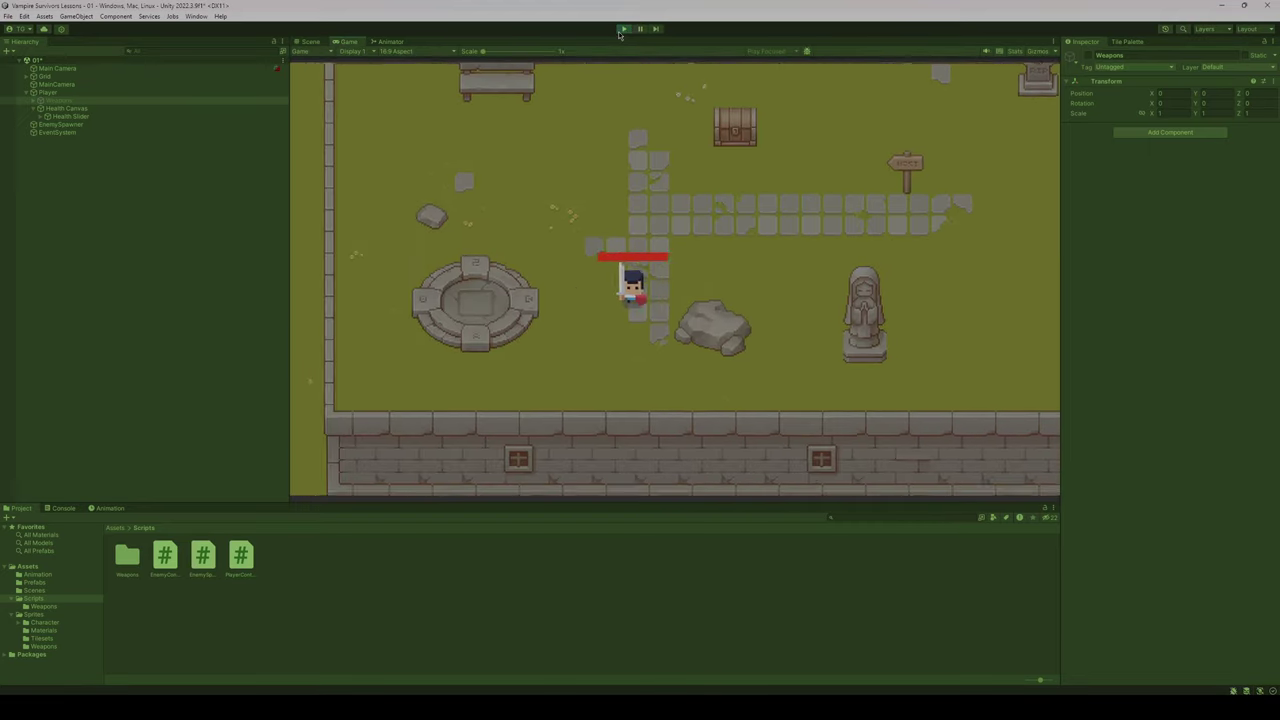
key(a)
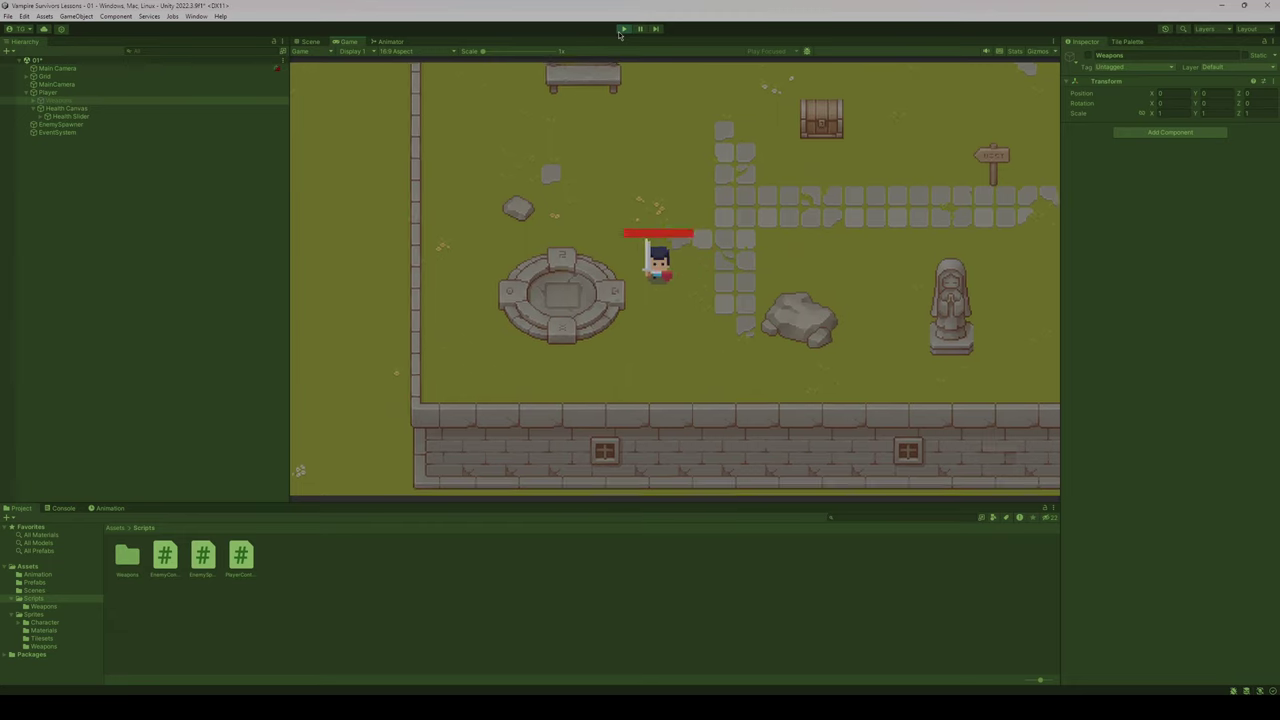
key(a)
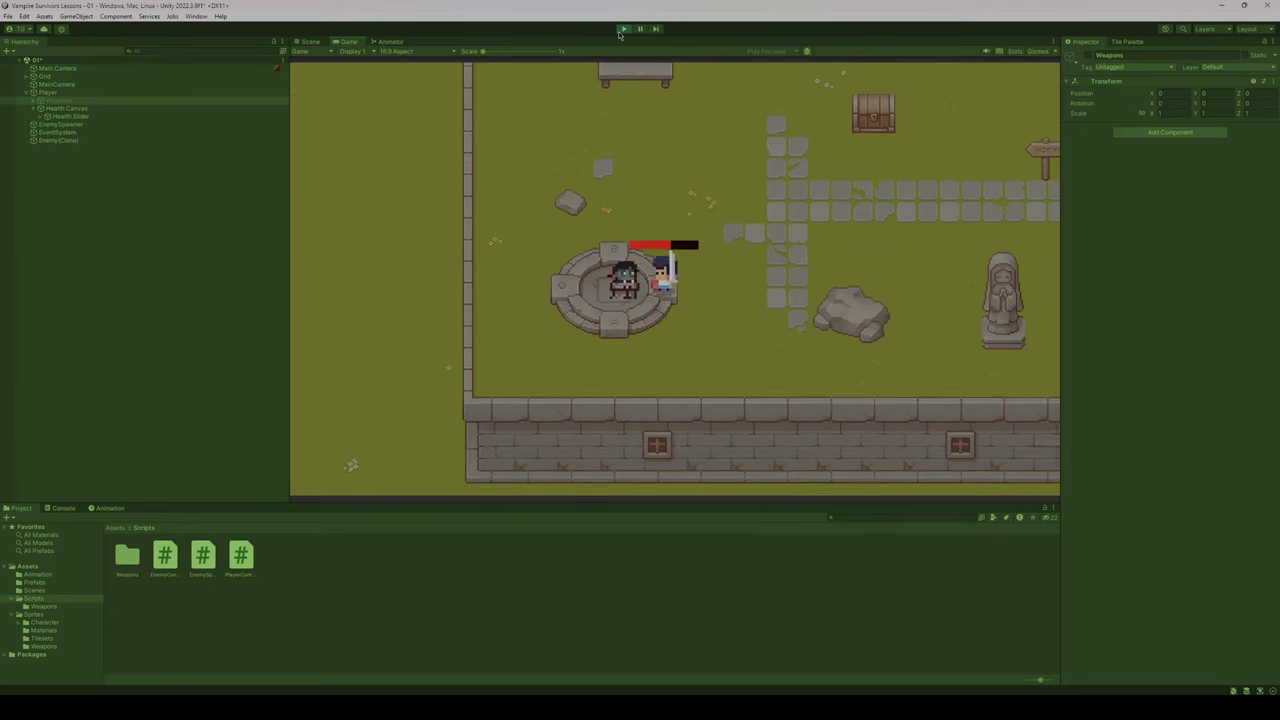
key(d)
key(a)
key(s)
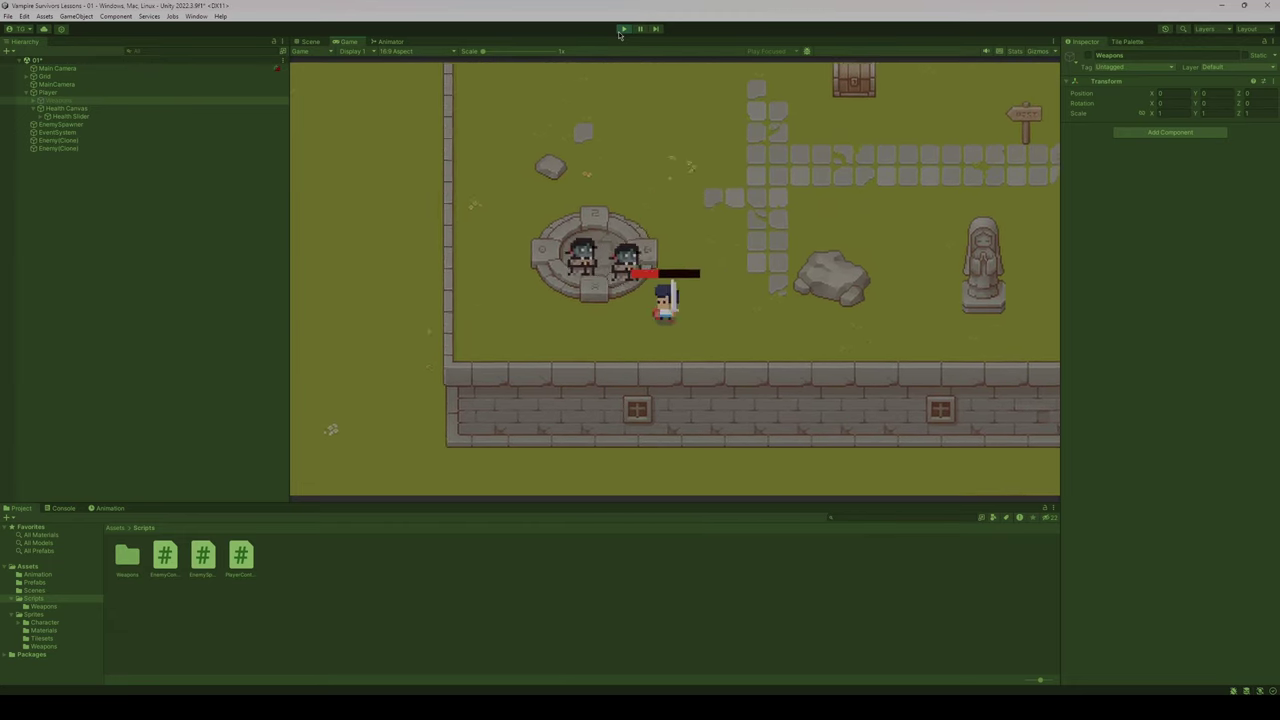
key(w)
key(a)
key(d)
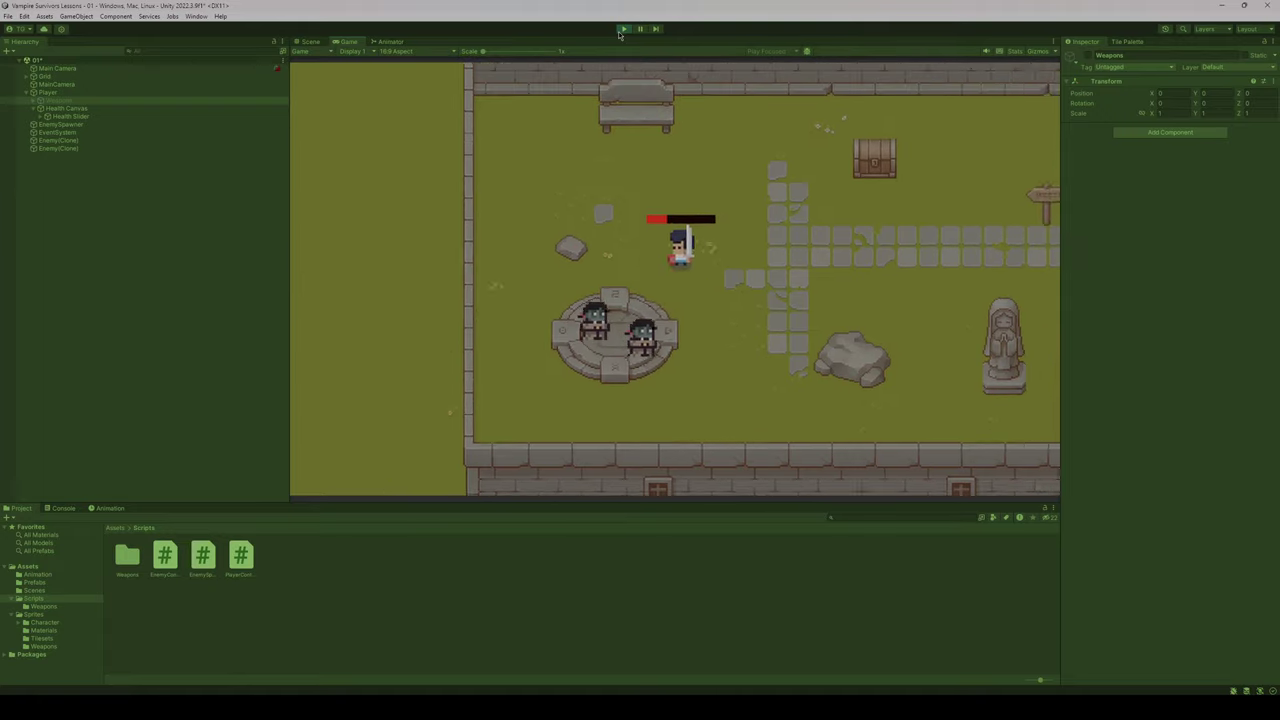
key(a)
key(d)
key(s)
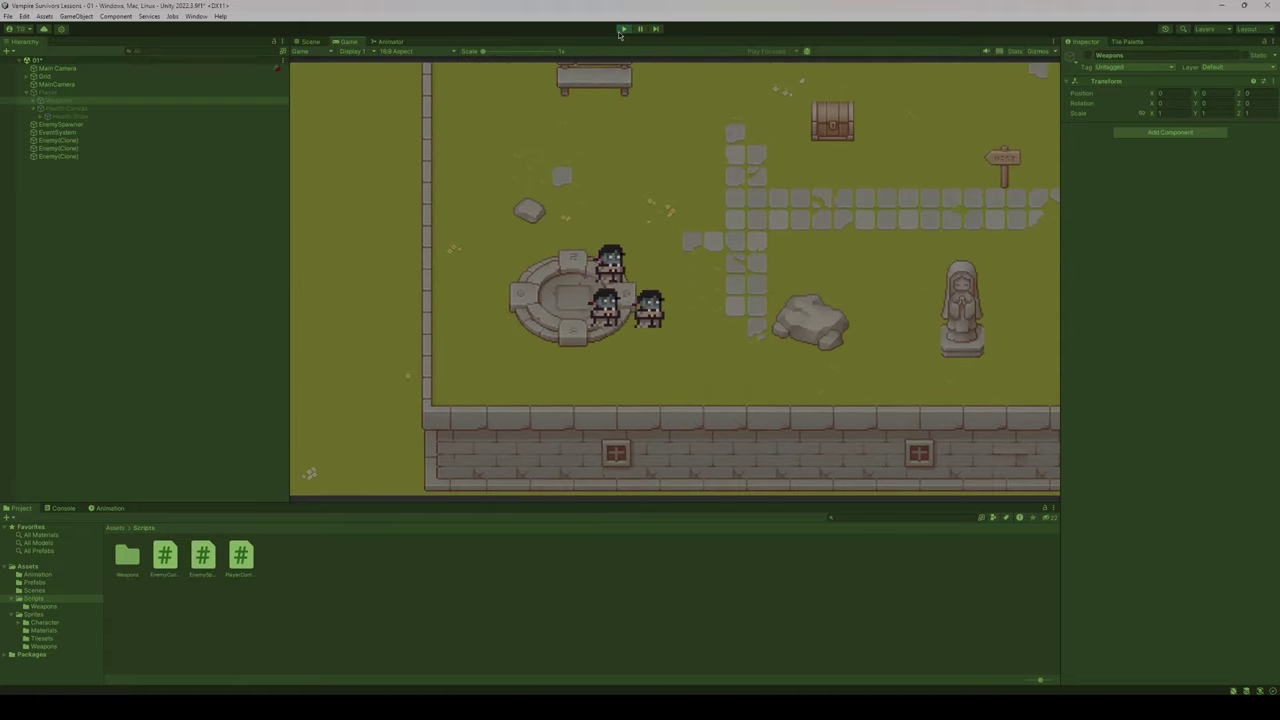